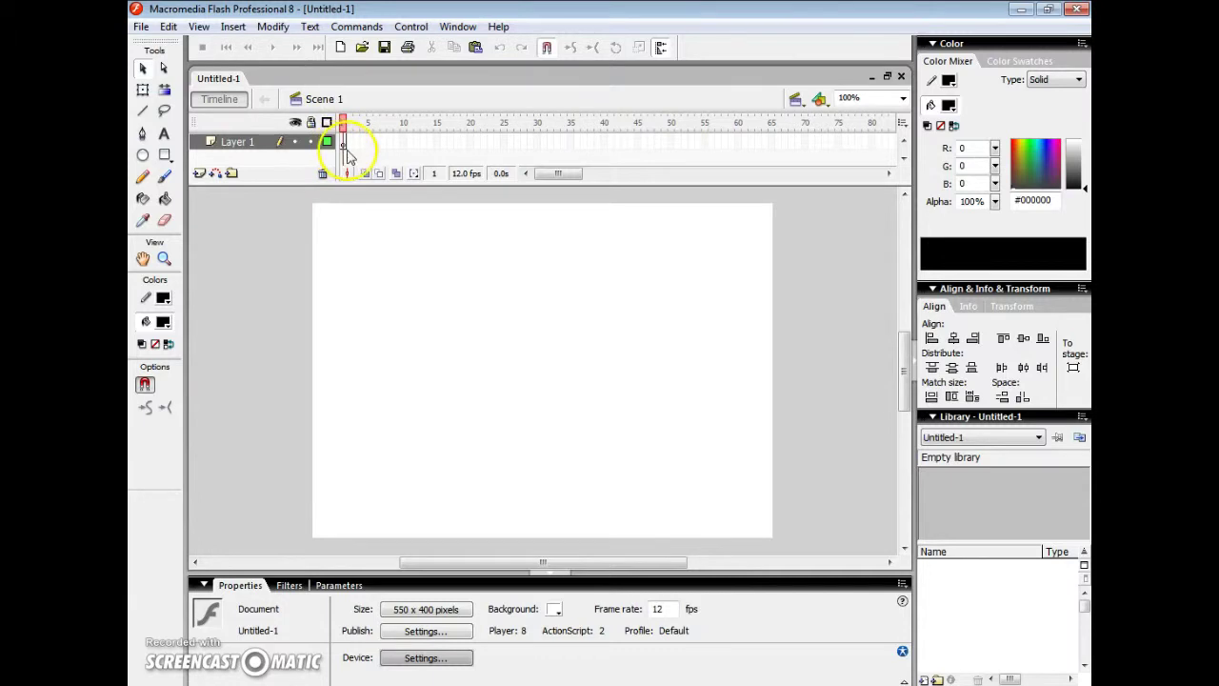
# Insert a keyframe at frame 2 of Layer 1.
pyautogui.rightClick(341, 145)
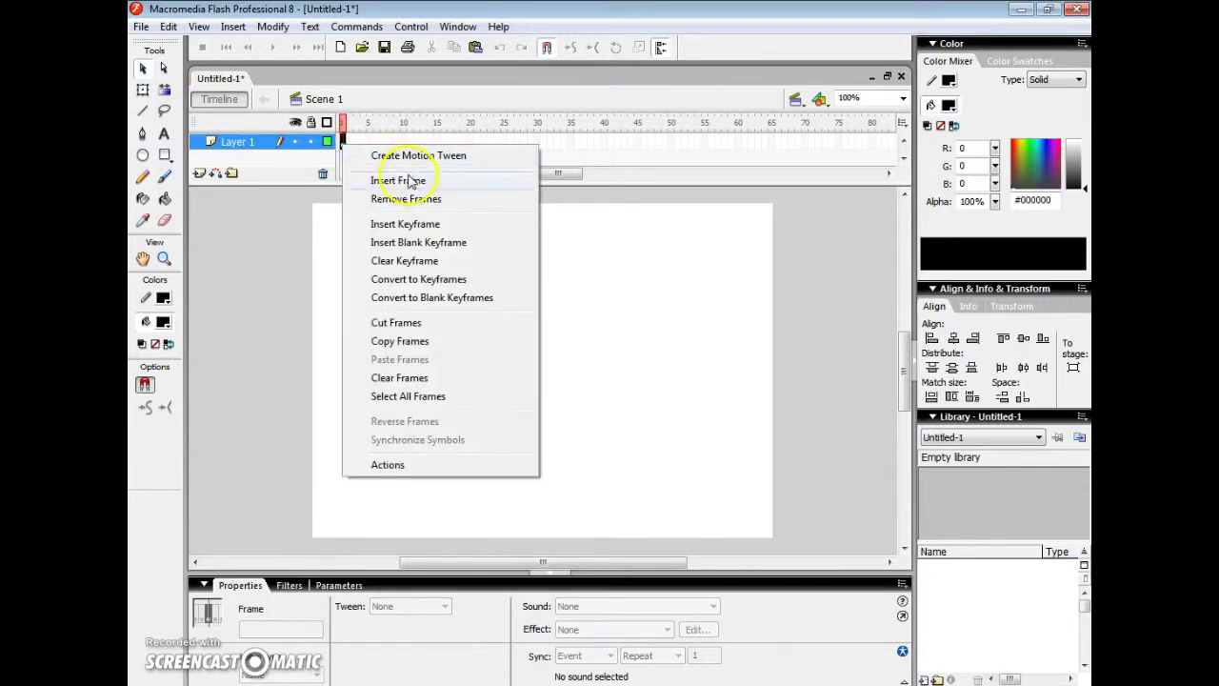
pyautogui.click(590, 234)
pyautogui.click(347, 145)
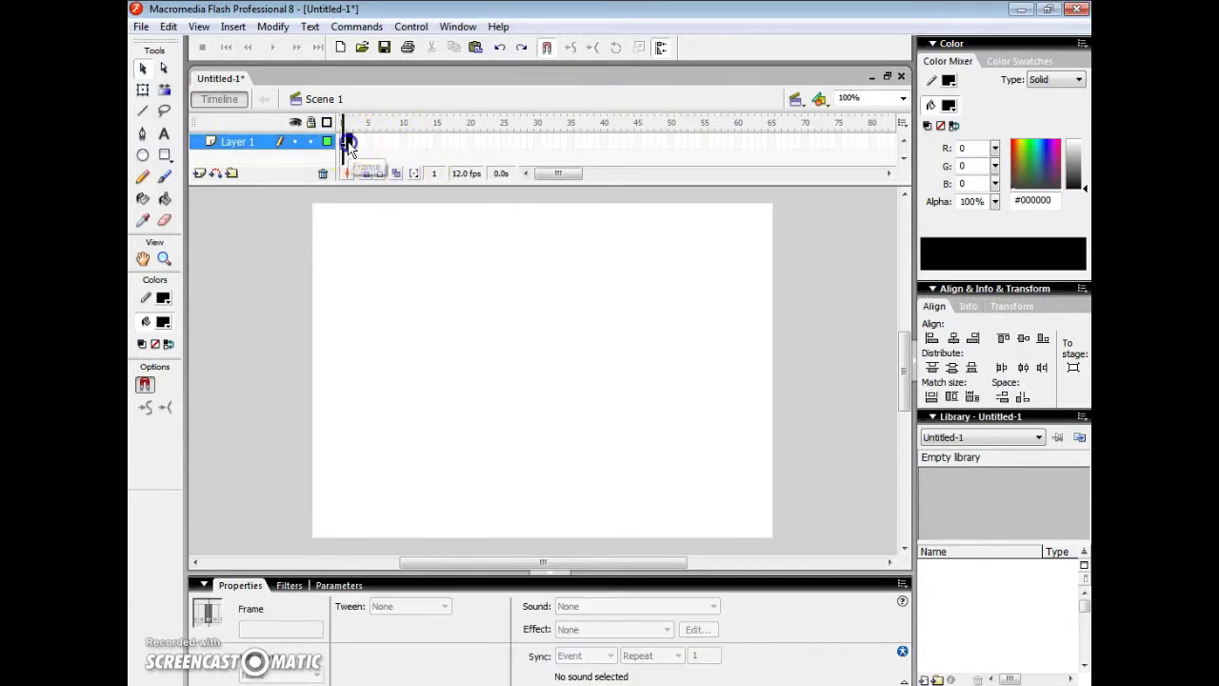
pyautogui.rightClick(349, 148)
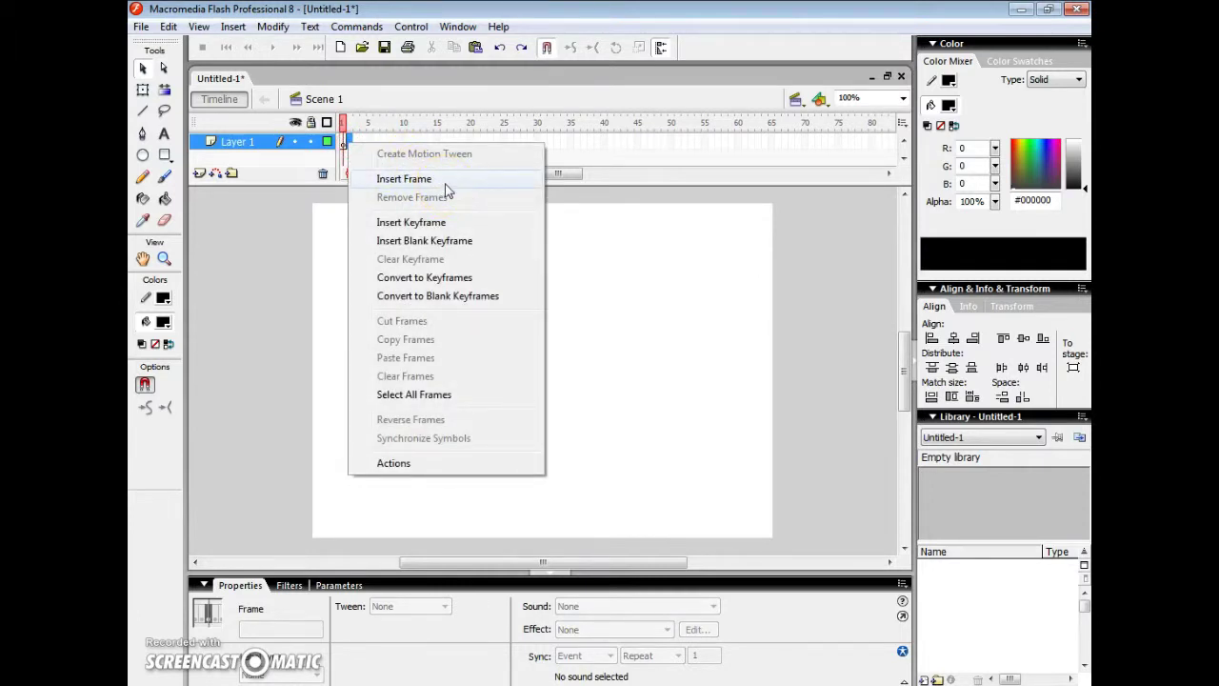
pyautogui.click(452, 155)
pyautogui.click(397, 207)
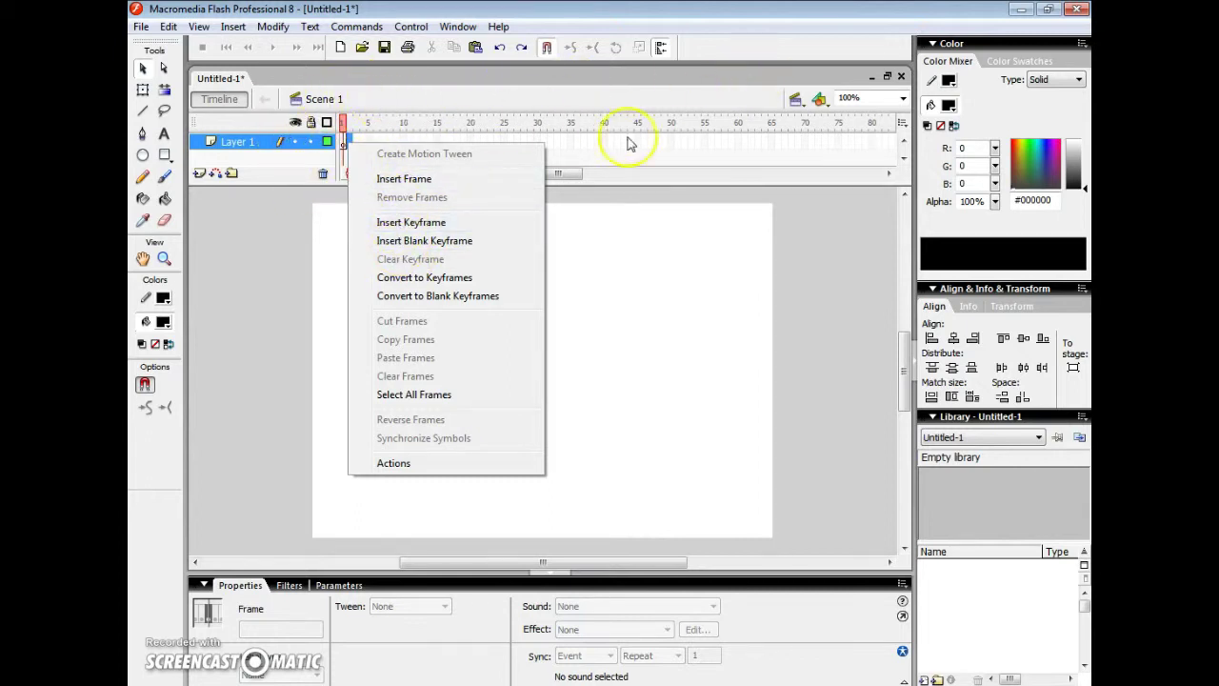
pyautogui.click(467, 220)
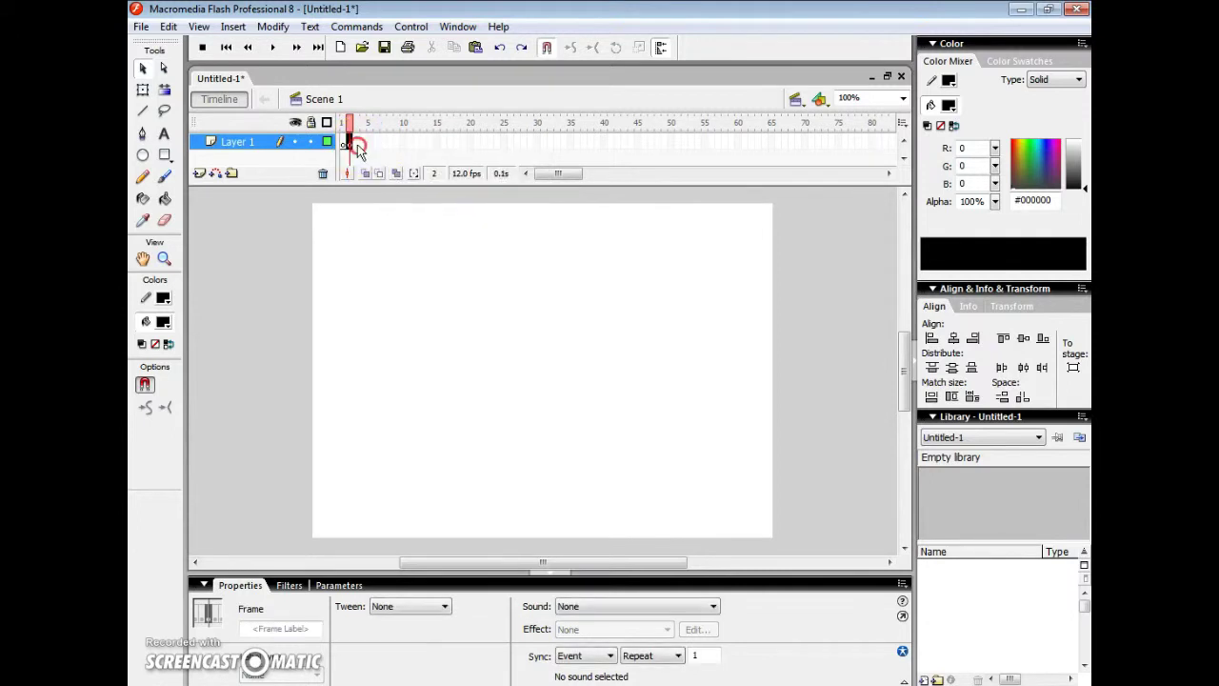
# Extend Layer 1 with a frame at 3 and a blank keyframe at frame 4.
pyautogui.rightClick(349, 142)
pyautogui.click(413, 182)
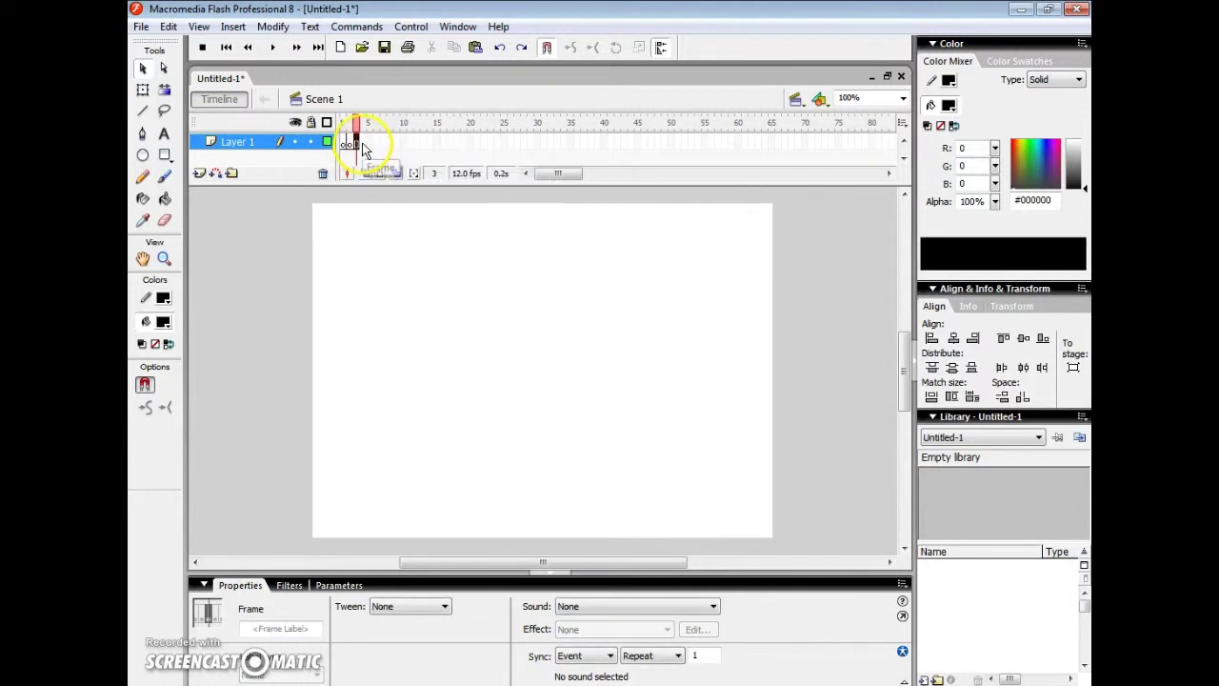
pyautogui.rightClick(364, 146)
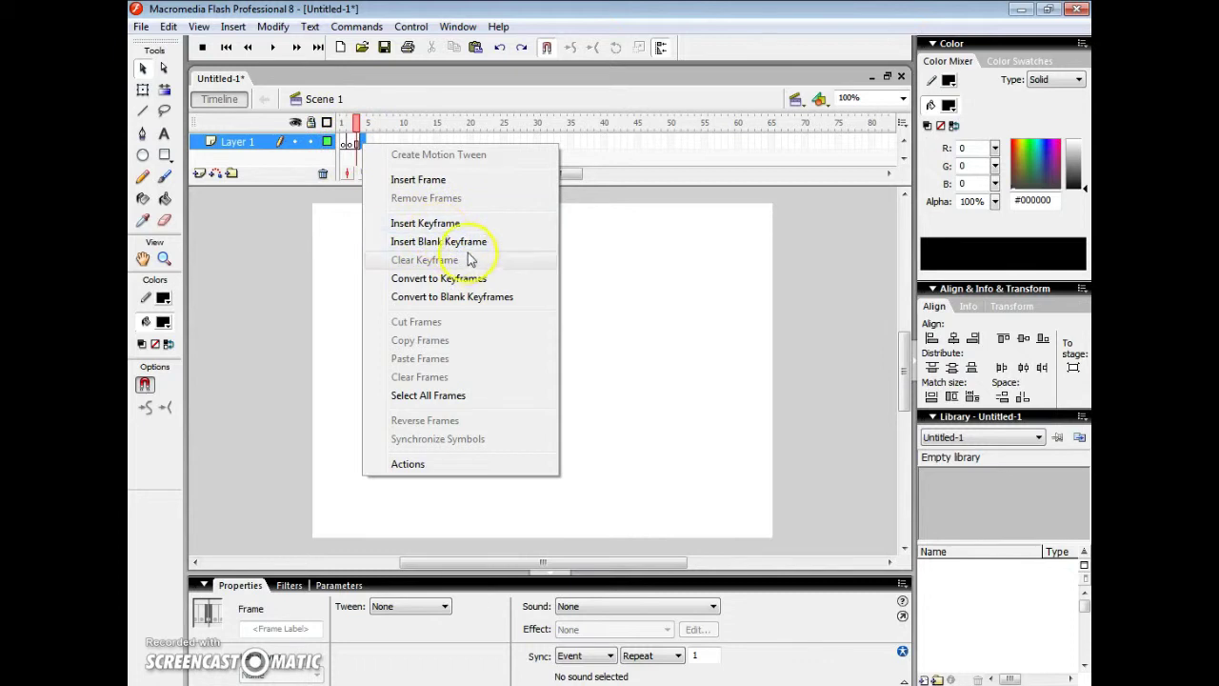
pyautogui.click(438, 241)
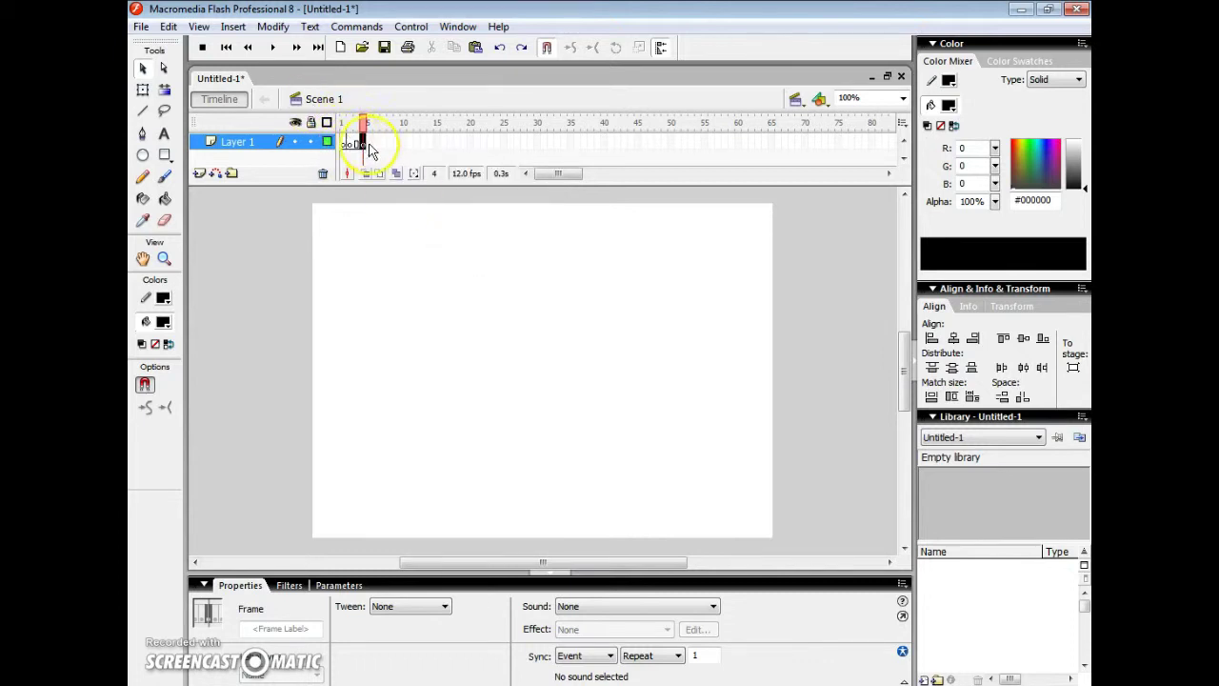
# With the Pencil, draw a looping stroke on frame 4, then a circle on a new blank keyframe at 5.
pyautogui.click(142, 177)
pyautogui.moveTo(558, 276)
pyautogui.mouseDown()
pyautogui.moveTo(577, 385)
pyautogui.moveTo(469, 338)
pyautogui.mouseUp()
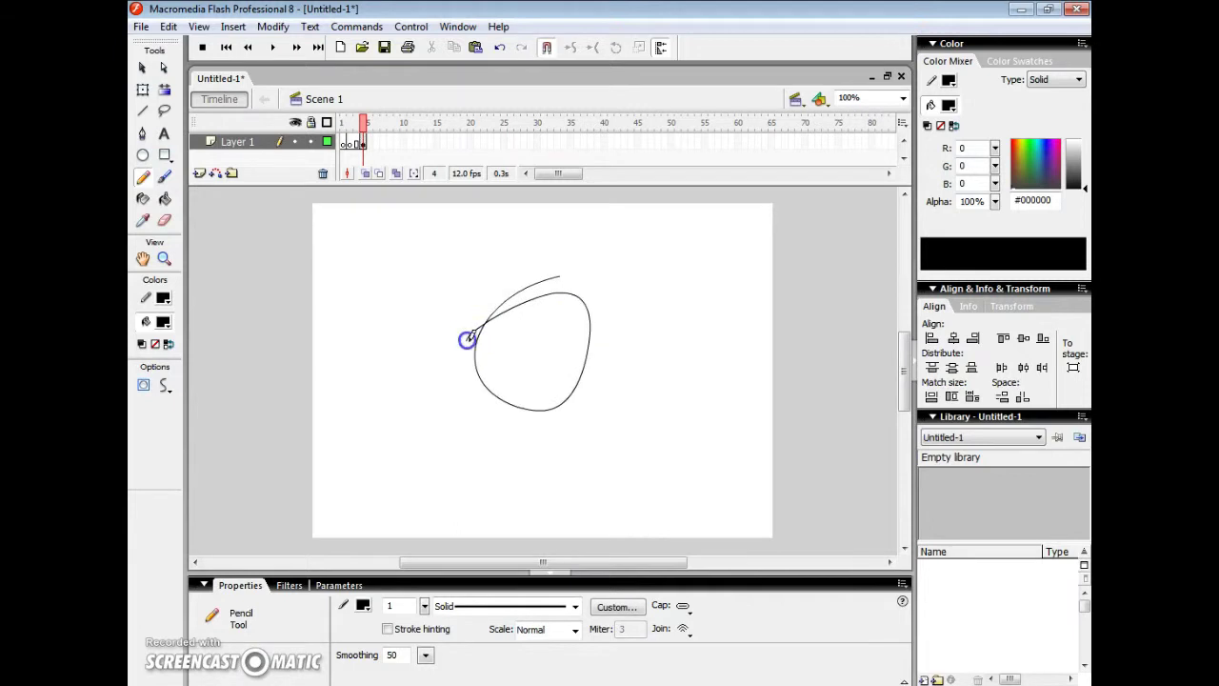
pyautogui.click(370, 148)
pyautogui.rightClick(372, 148)
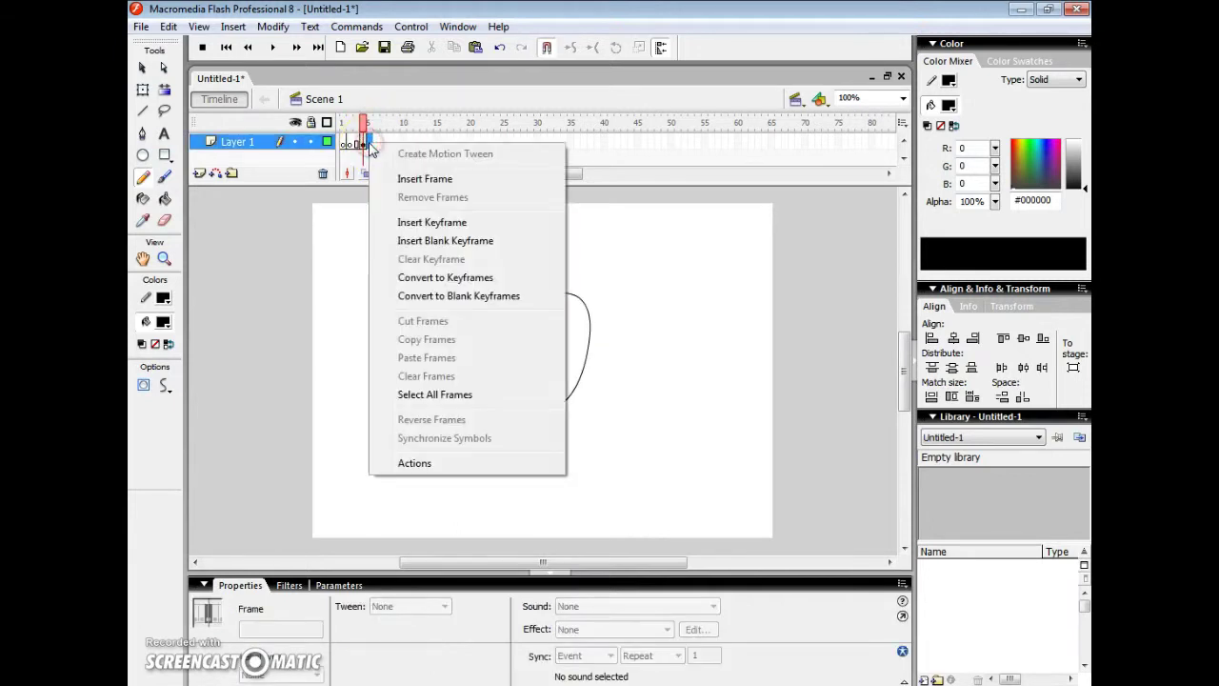
pyautogui.click(483, 241)
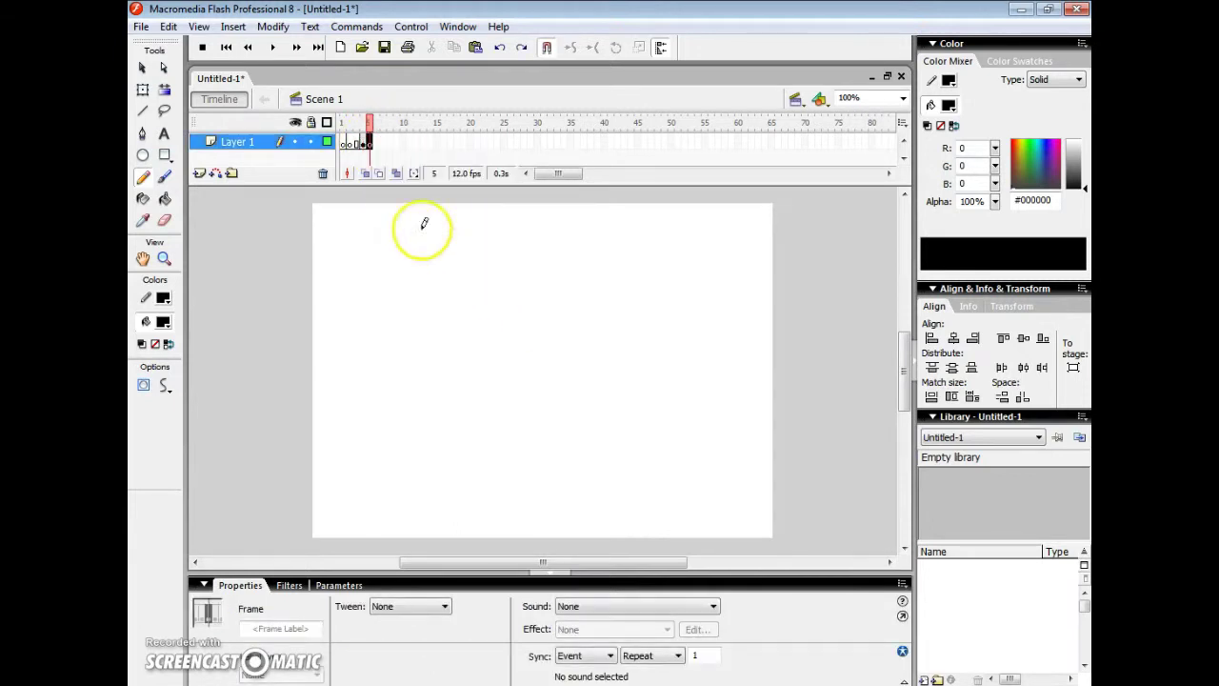
pyautogui.moveTo(529, 277); pyautogui.dragTo(499, 267)
# Make frame 6 a keyframe, clear its strokes, and pencil a two-loop squiggle instead.
pyautogui.click(371, 151)
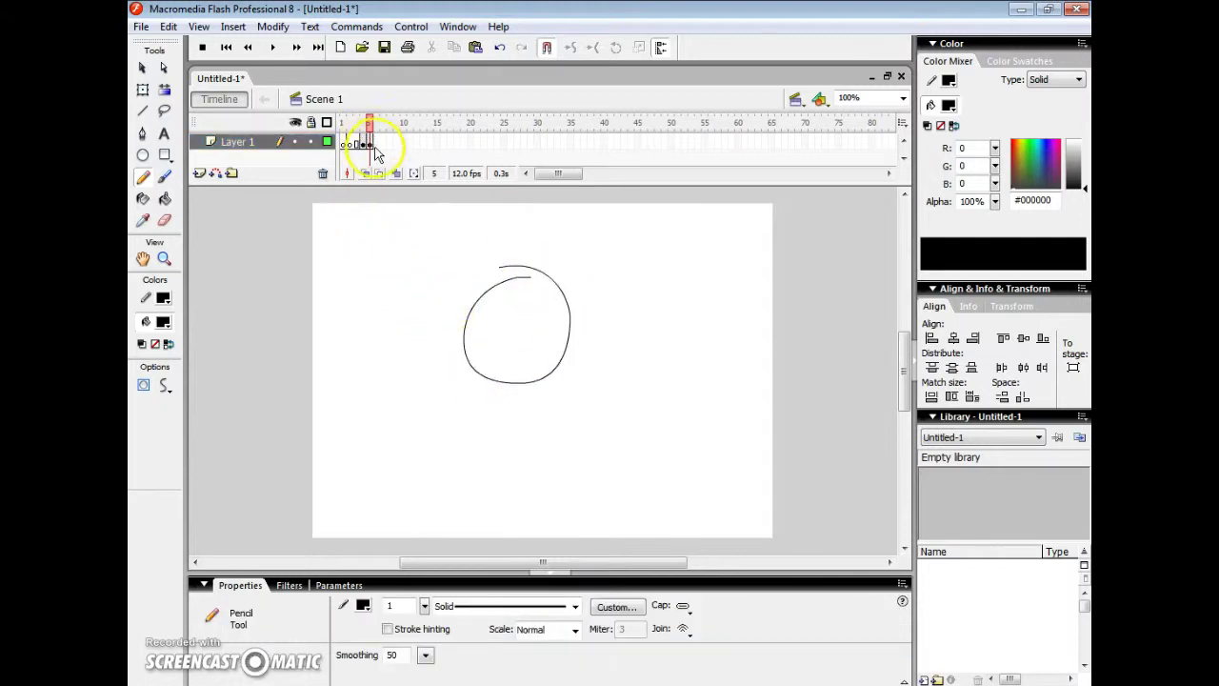
pyautogui.rightClick(376, 141)
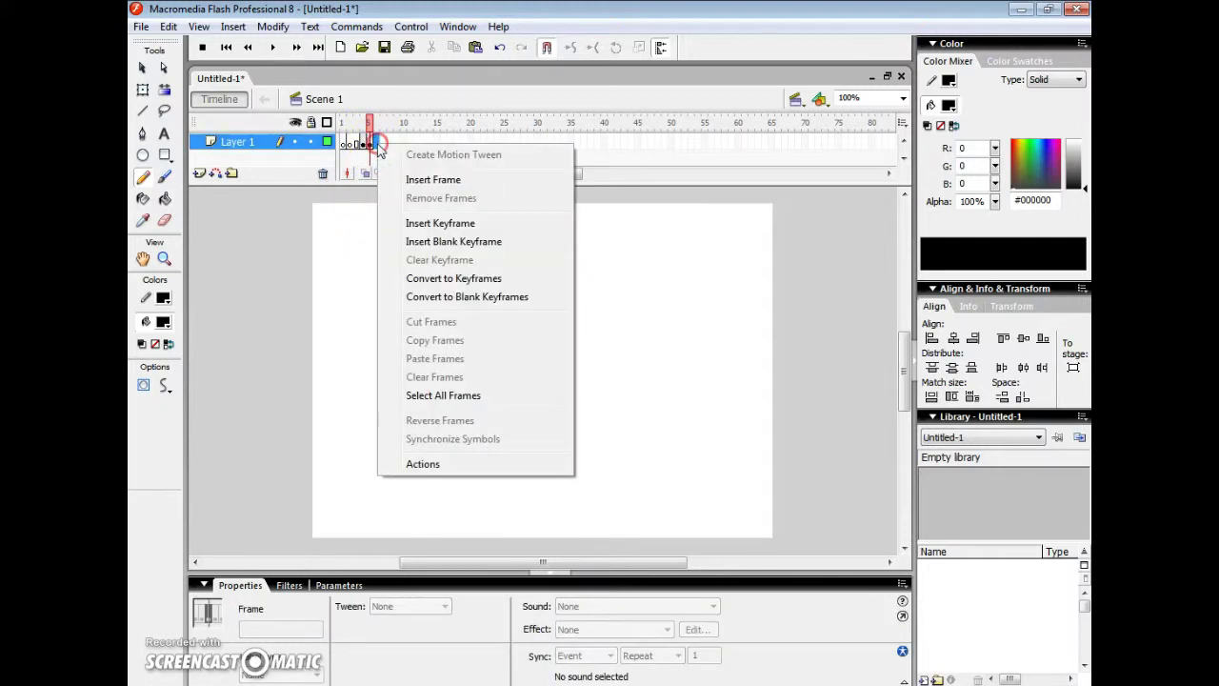
pyautogui.click(438, 223)
pyautogui.moveTo(609, 274)
pyautogui.mouseDown()
pyautogui.moveTo(658, 429)
pyautogui.moveTo(191, 232)
pyautogui.mouseUp()
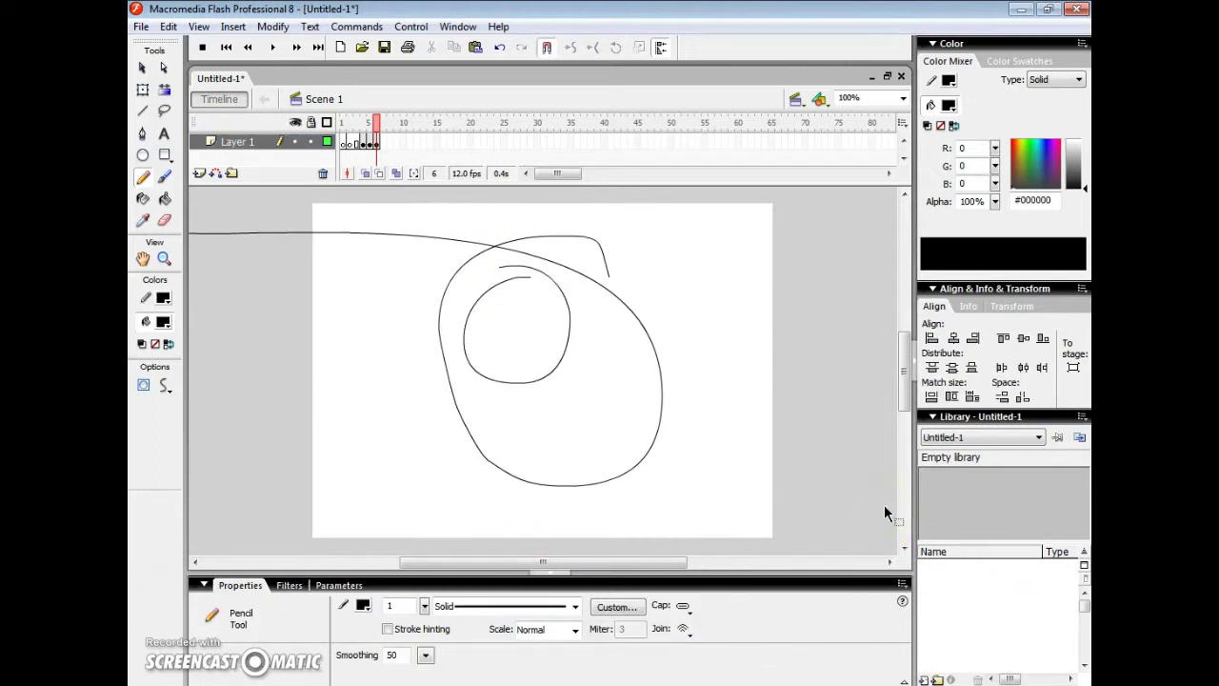
pyautogui.hotkey('ctrl', 'a')
pyautogui.press('Delete')
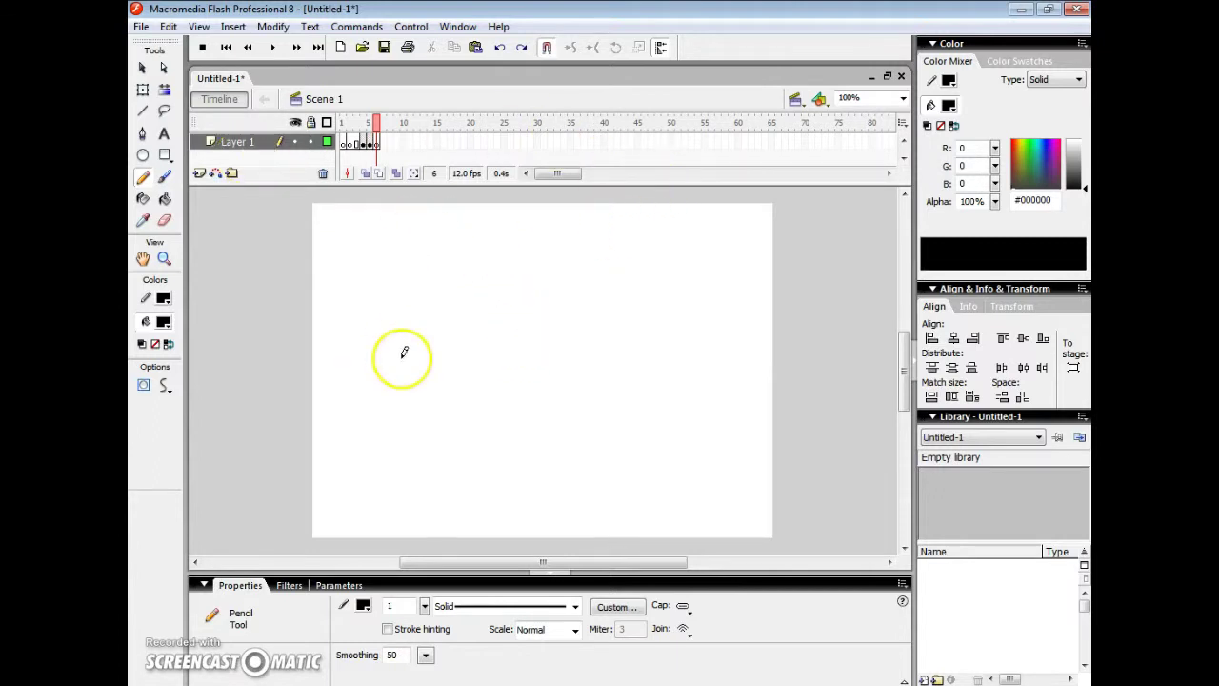
pyautogui.moveTo(505, 297)
pyautogui.mouseDown()
pyautogui.moveTo(567, 374)
pyautogui.moveTo(750, 386)
pyautogui.moveTo(748, 440)
pyautogui.mouseUp()
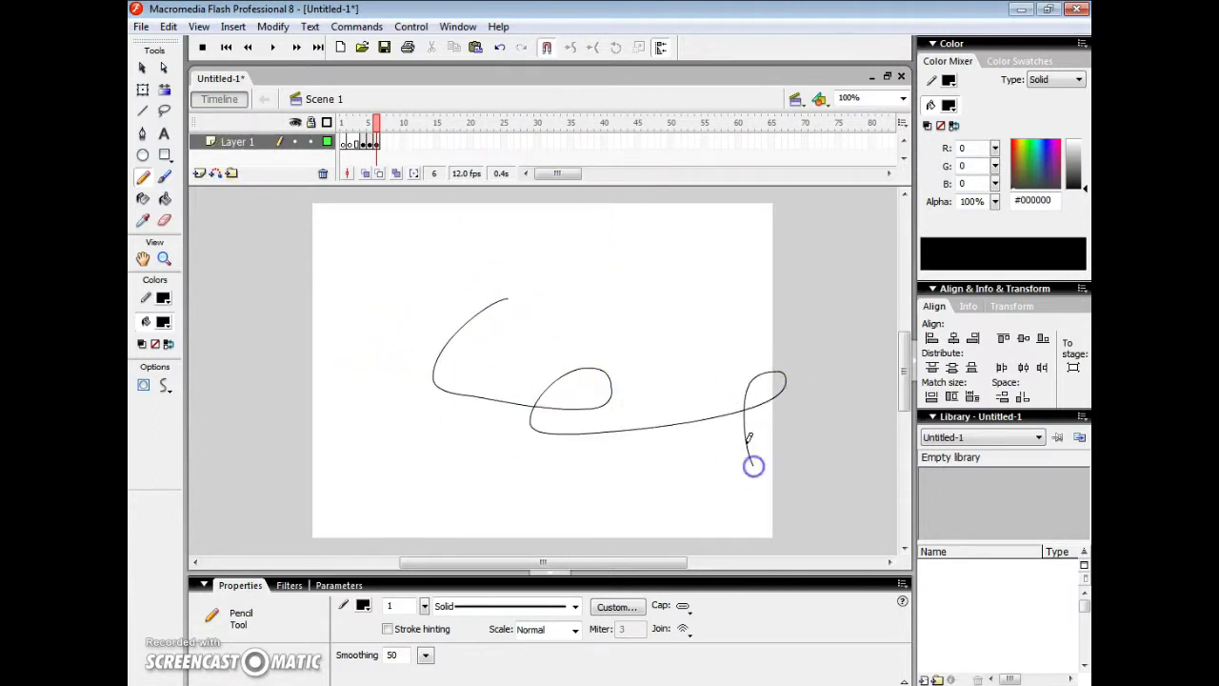
# Add a keyframe at frame 7 copying the squiggle and draw a large outline around it.
pyautogui.click(357, 143)
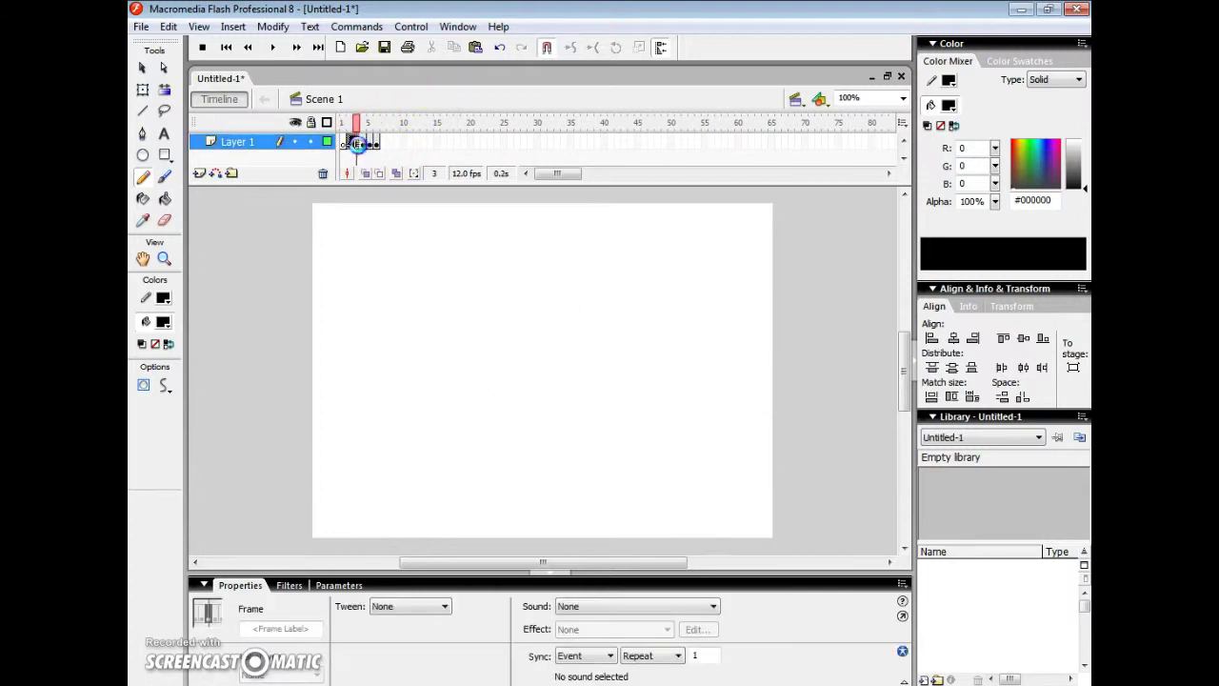
pyautogui.click(378, 143)
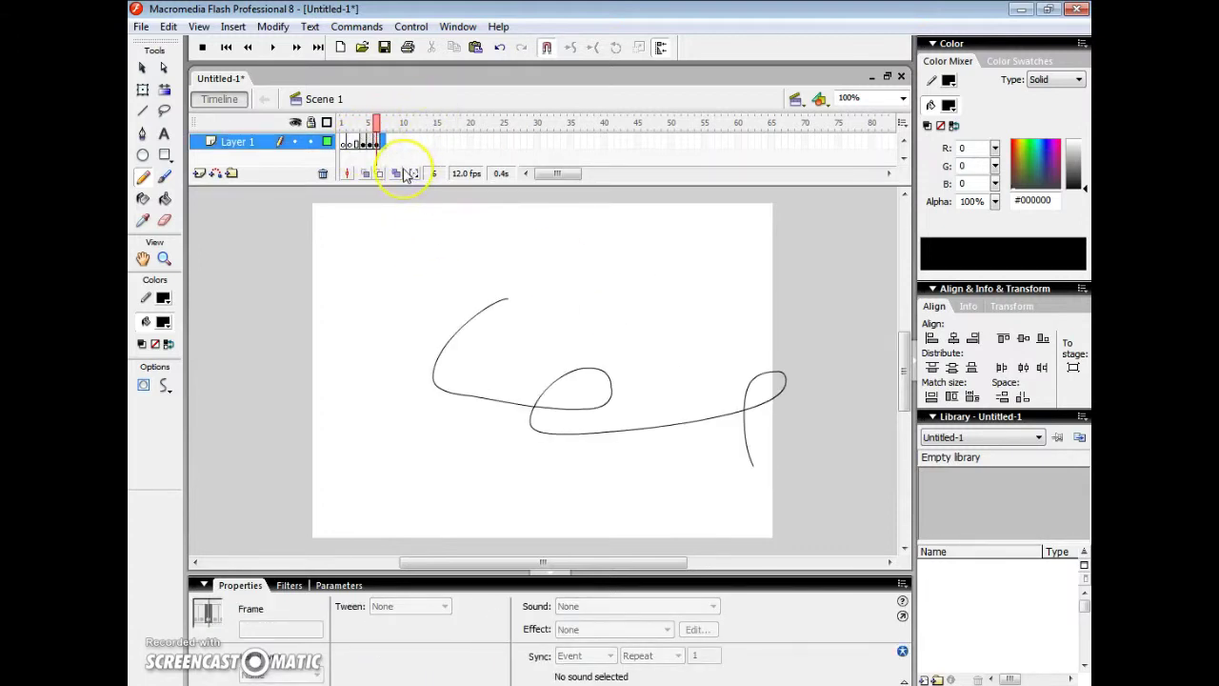
pyautogui.press('F6')
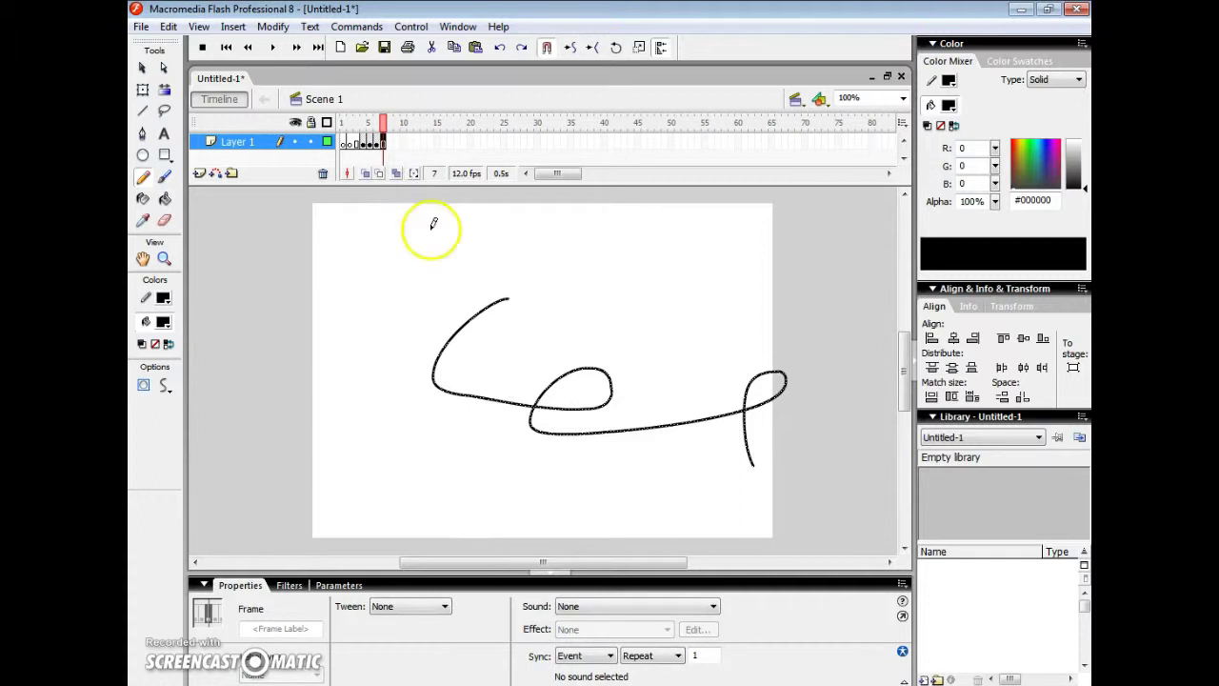
pyautogui.moveTo(398, 312)
pyautogui.mouseDown()
pyautogui.moveTo(501, 259)
pyautogui.moveTo(813, 419)
pyautogui.moveTo(742, 519)
pyautogui.moveTo(473, 439)
pyautogui.moveTo(441, 288)
pyautogui.mouseUp()
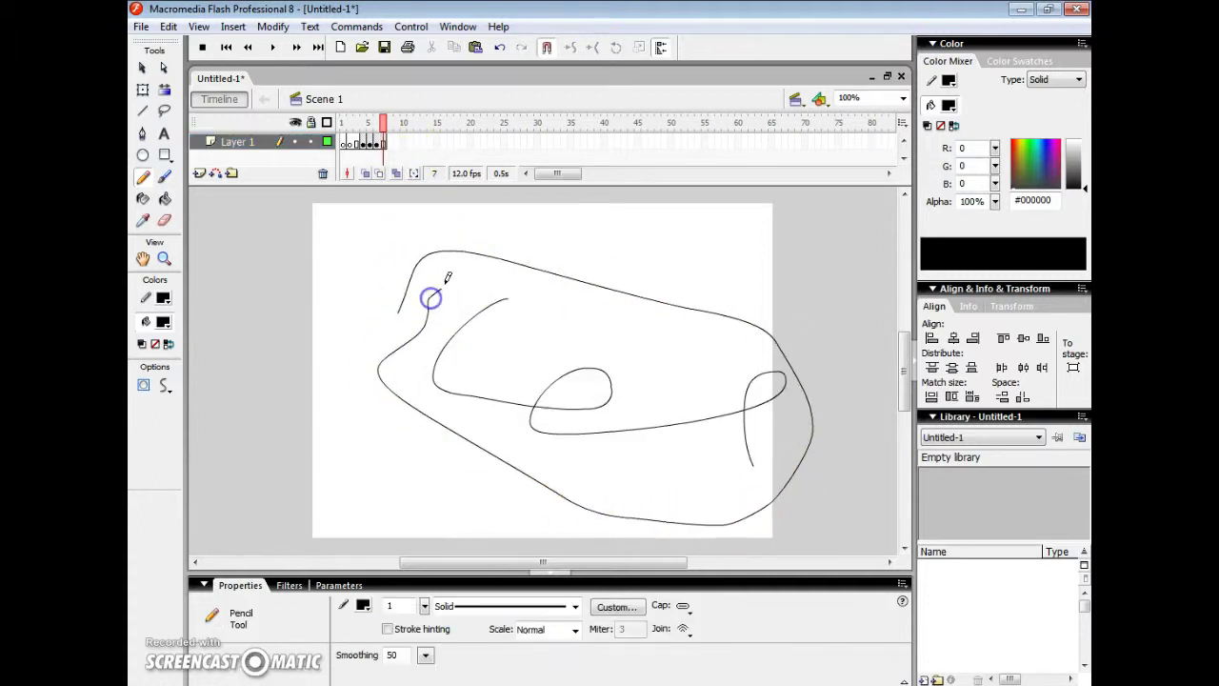
pyautogui.click(381, 143)
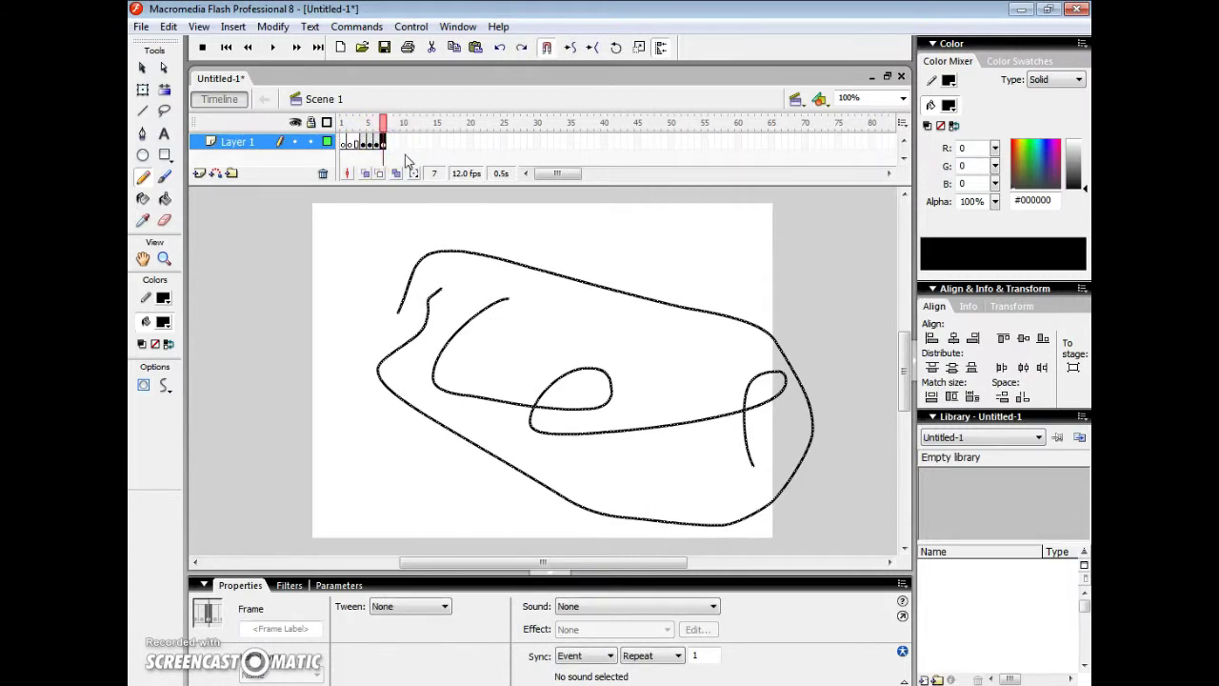
pyautogui.click(383, 145)
pyautogui.click(389, 149)
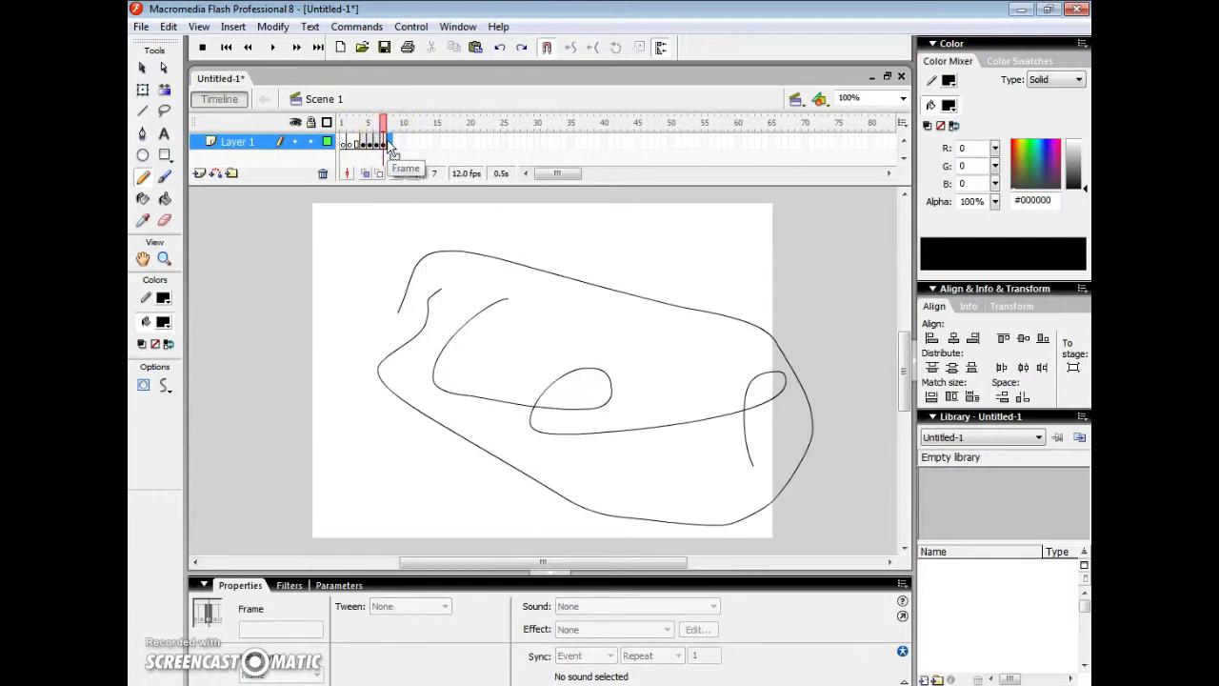
pyautogui.click(389, 143)
# On a blank keyframe at frame 8, pencil-write F5 and F6 plus a third F.
pyautogui.press('F7')
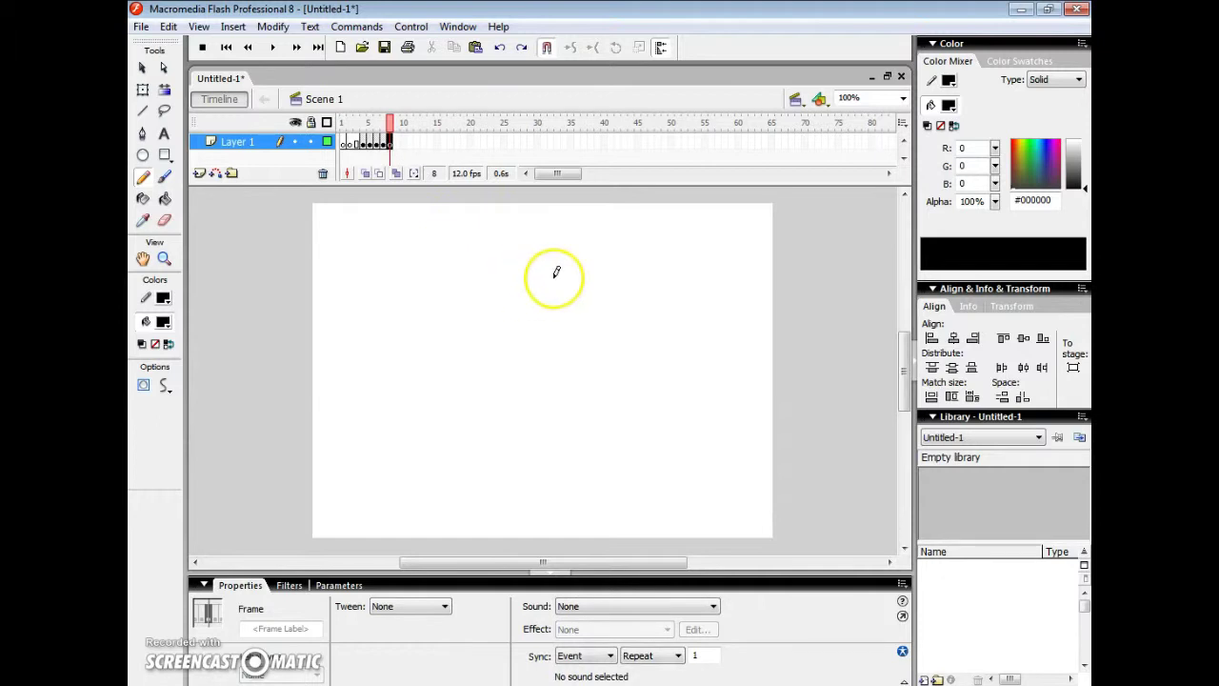
pyautogui.moveTo(379, 240)
pyautogui.mouseDown()
pyautogui.moveTo(393, 307)
pyautogui.moveTo(397, 244)
pyautogui.mouseUp()
pyautogui.moveTo(494, 239); pyautogui.dragTo(504, 238)
pyautogui.moveTo(429, 238)
pyautogui.mouseDown()
pyautogui.moveTo(515, 296)
pyautogui.moveTo(443, 313)
pyautogui.moveTo(407, 394)
pyautogui.mouseUp()
pyautogui.moveTo(396, 332)
pyautogui.mouseDown()
pyautogui.moveTo(424, 324)
pyautogui.moveTo(455, 347)
pyautogui.mouseUp()
pyautogui.moveTo(407, 436)
pyautogui.mouseDown()
pyautogui.moveTo(465, 412)
pyautogui.moveTo(416, 463)
pyautogui.moveTo(469, 431)
pyautogui.mouseUp()
pyautogui.moveTo(416, 464); pyautogui.dragTo(449, 500)
pyautogui.moveTo(502, 347); pyautogui.dragTo(500, 378)
# Write the 7 to finish F7 and enclose all three labels in a large loop.
pyautogui.moveTo(518, 421); pyautogui.dragTo(537, 408)
pyautogui.moveTo(508, 447); pyautogui.dragTo(545, 439)
pyautogui.moveTo(475, 515)
pyautogui.mouseDown()
pyautogui.moveTo(517, 498)
pyautogui.moveTo(643, 391)
pyautogui.moveTo(413, 184)
pyautogui.moveTo(376, 438)
pyautogui.moveTo(453, 526)
pyautogui.mouseUp()
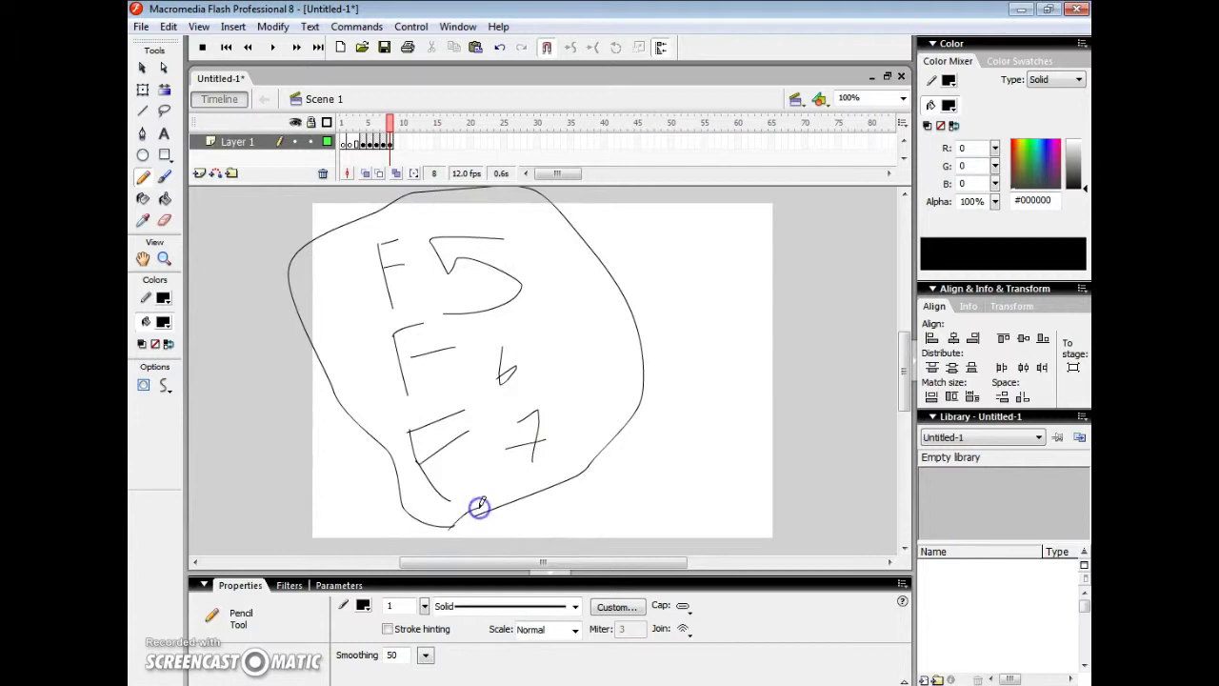
pyautogui.moveTo(524, 496); pyautogui.dragTo(529, 494)
pyautogui.click(140, 26)
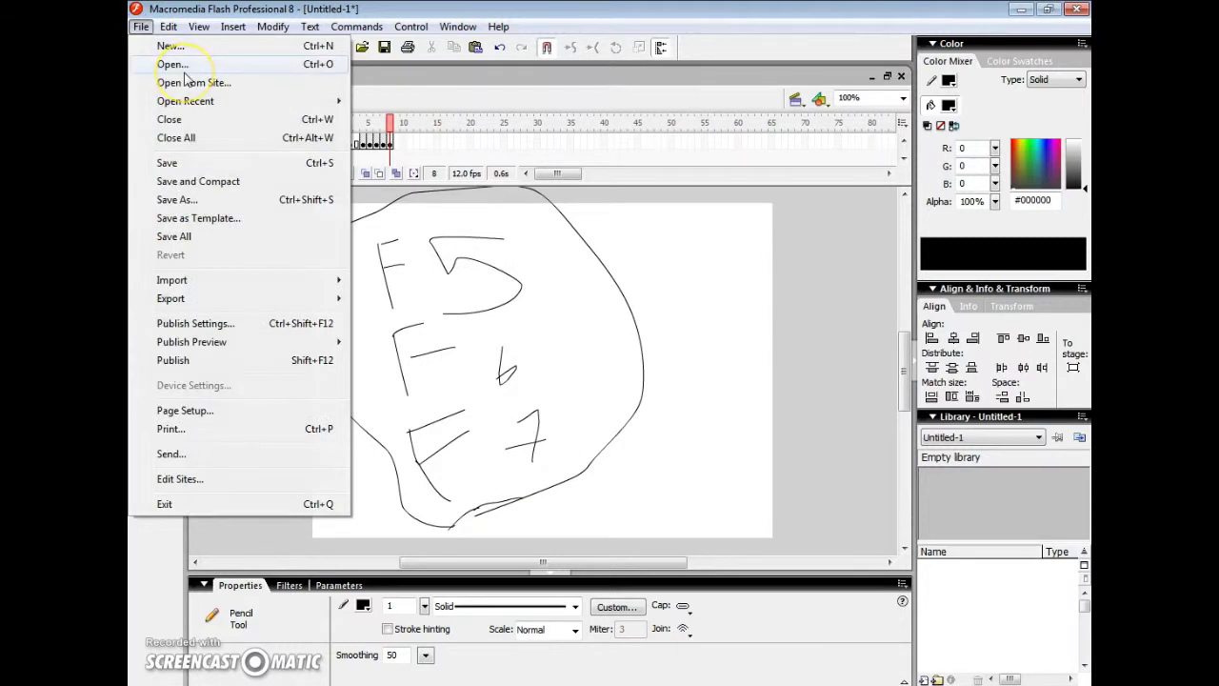
# Open the I Win document and zoom its stage to 800%.
pyautogui.click(261, 69)
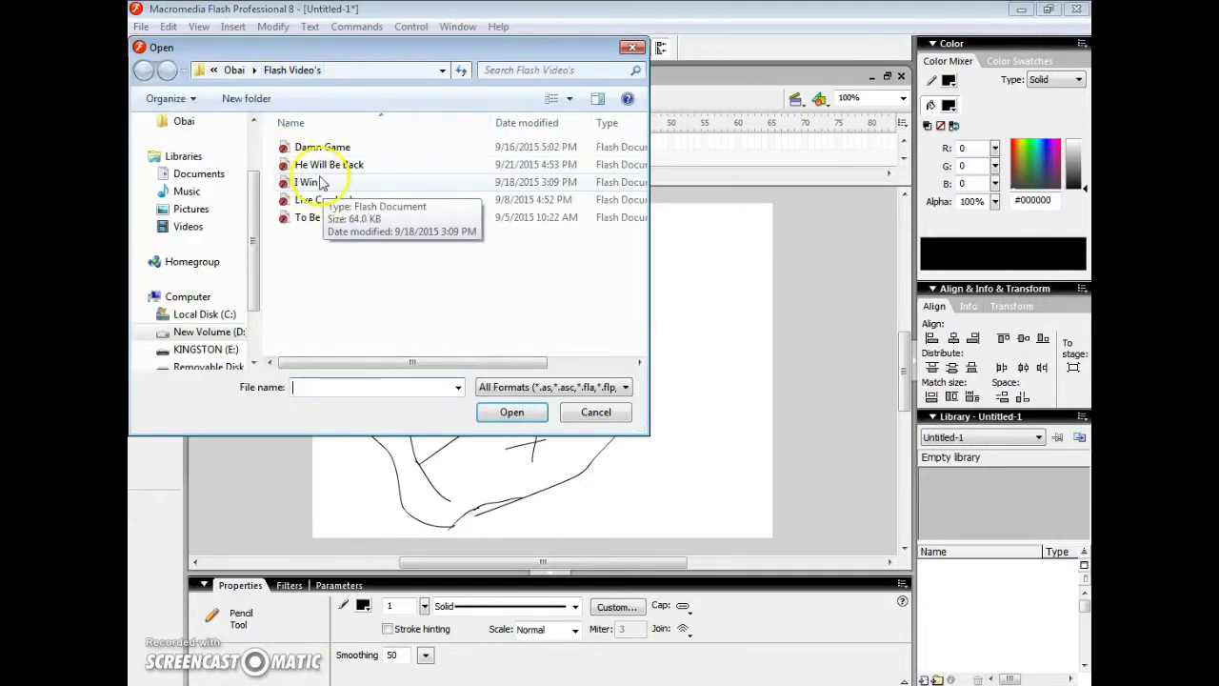
pyautogui.click(318, 181)
pyautogui.click(512, 412)
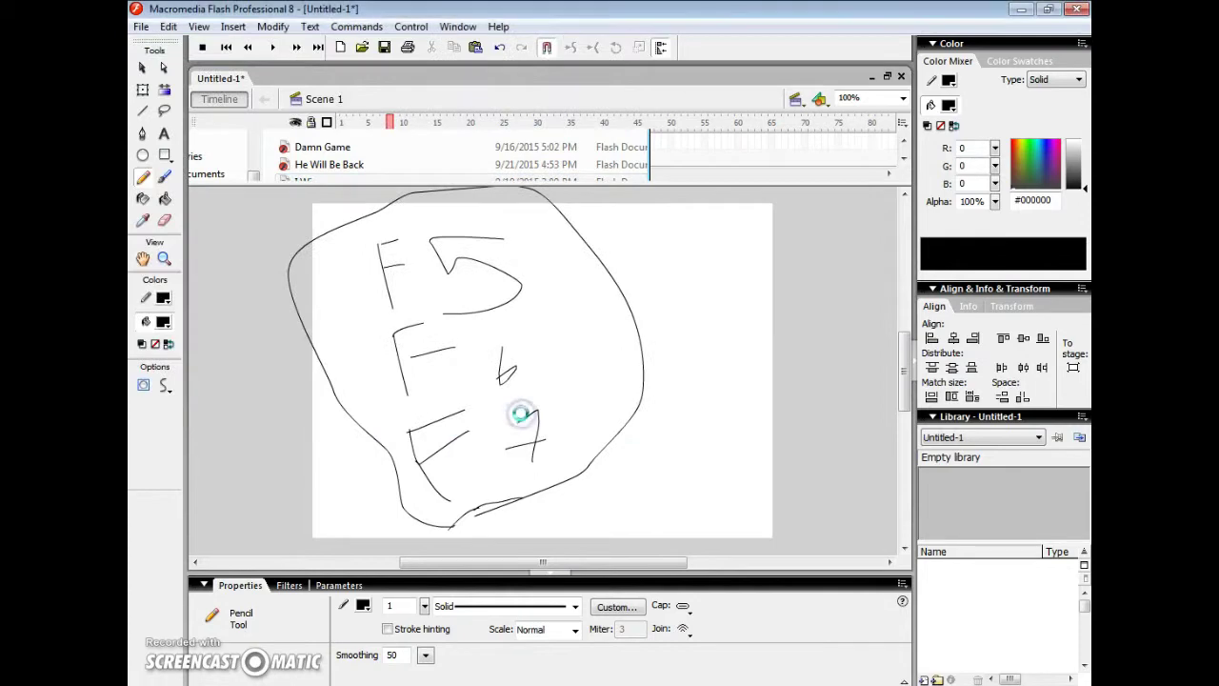
pyautogui.click(903, 99)
pyautogui.click(857, 195)
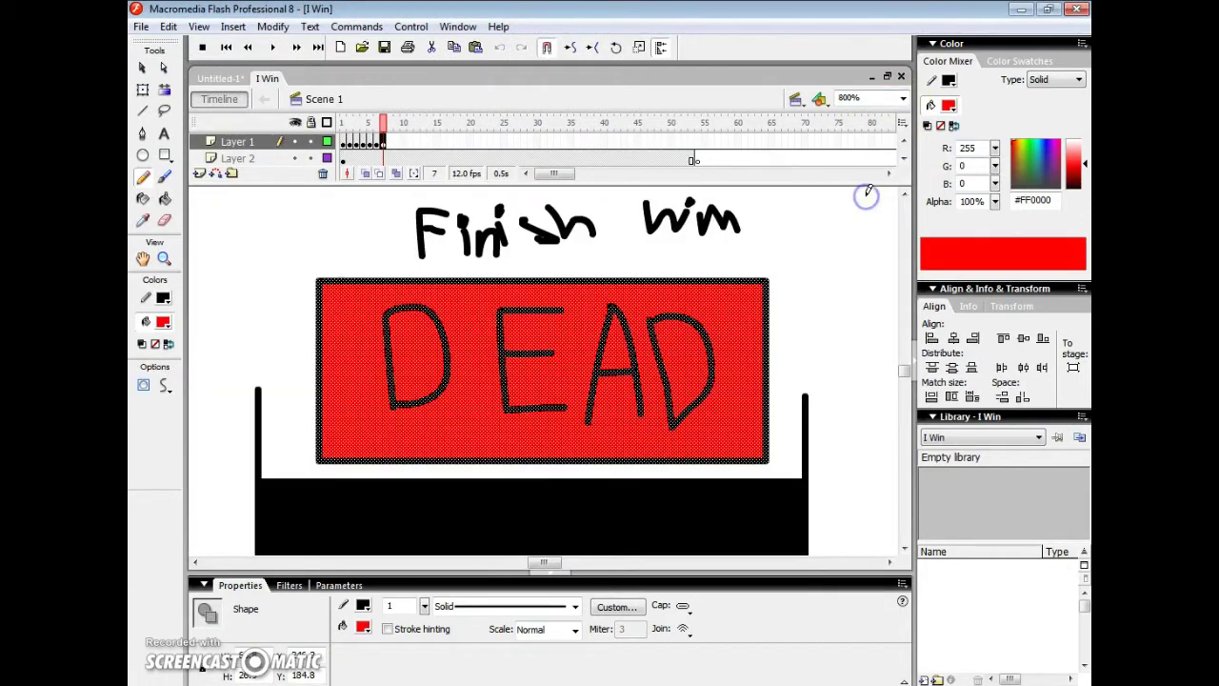
# Play the stick-figure fight from frame 1, then return to Untitled-1.
pyautogui.scroll(2, 859, 226)
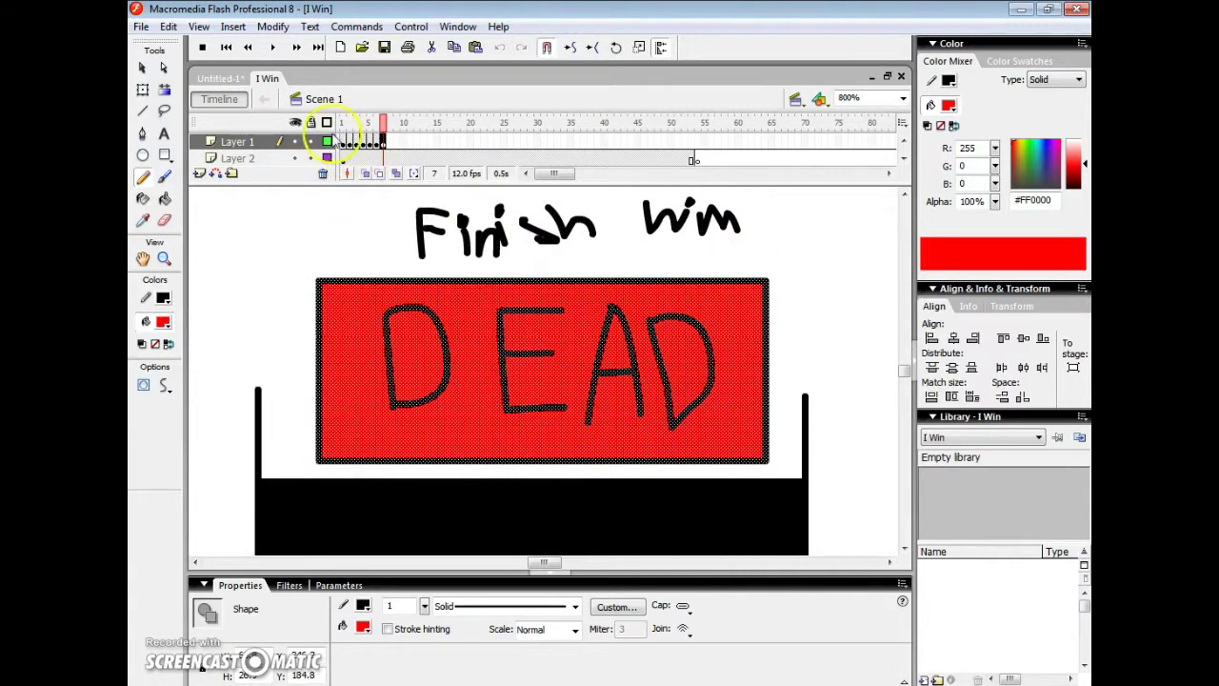
pyautogui.click(343, 141)
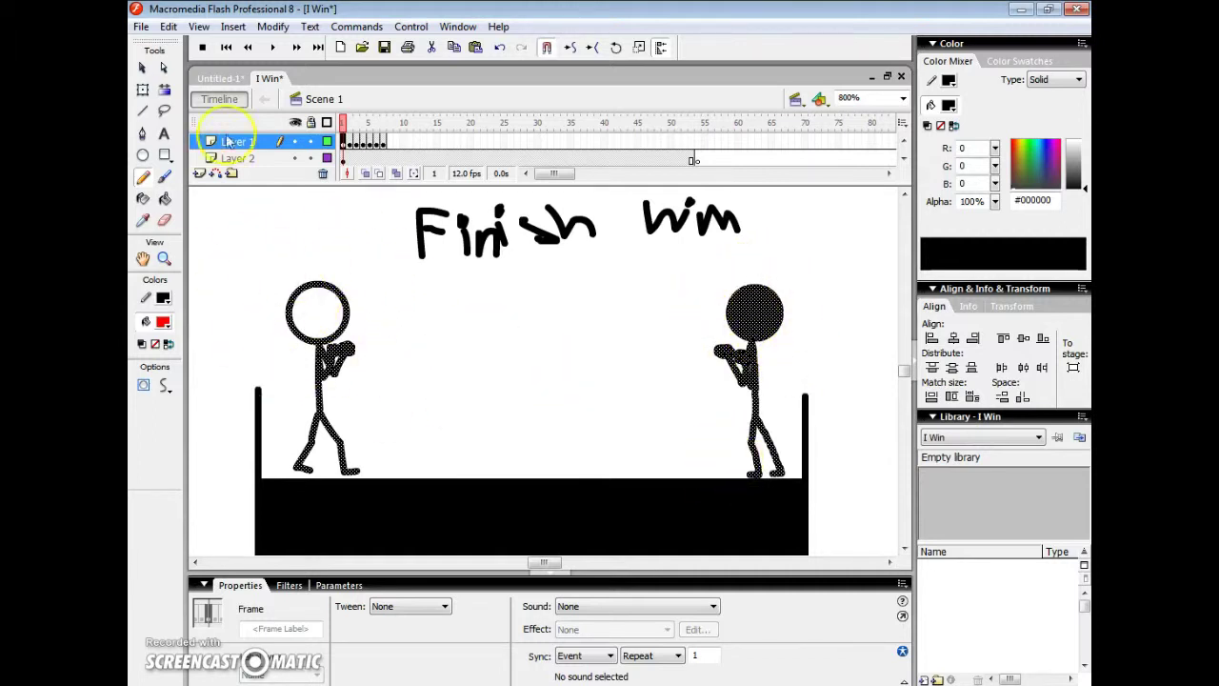
pyautogui.press('Return')
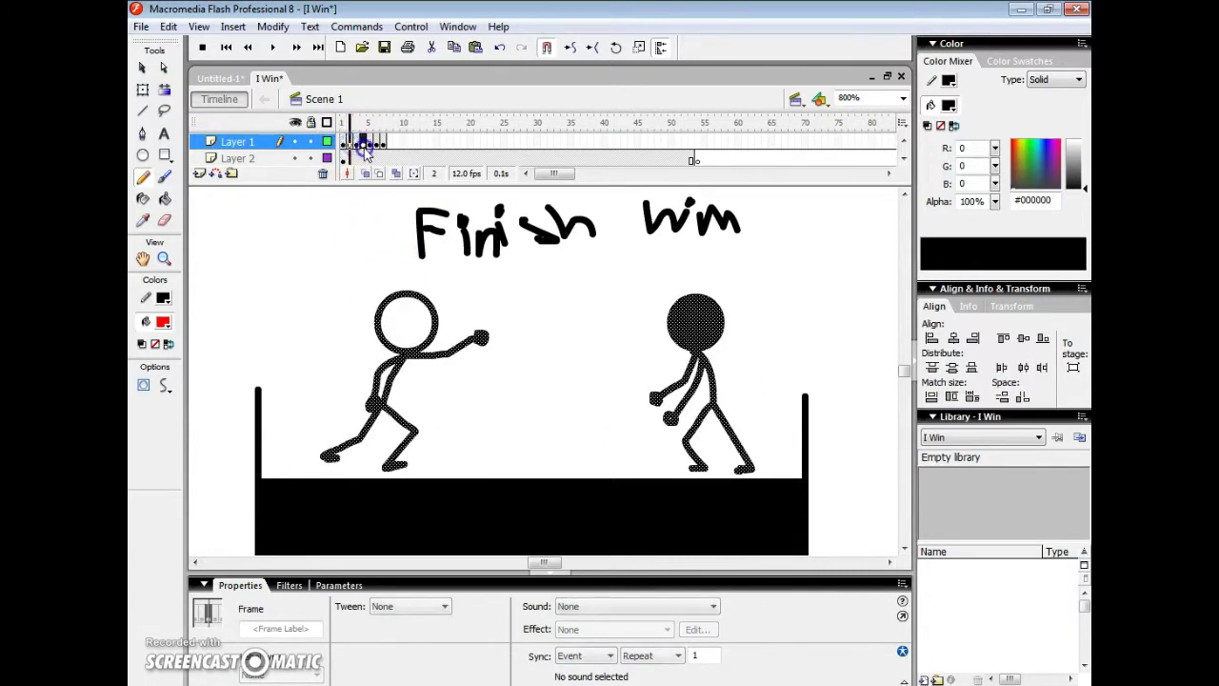
pyautogui.click(229, 78)
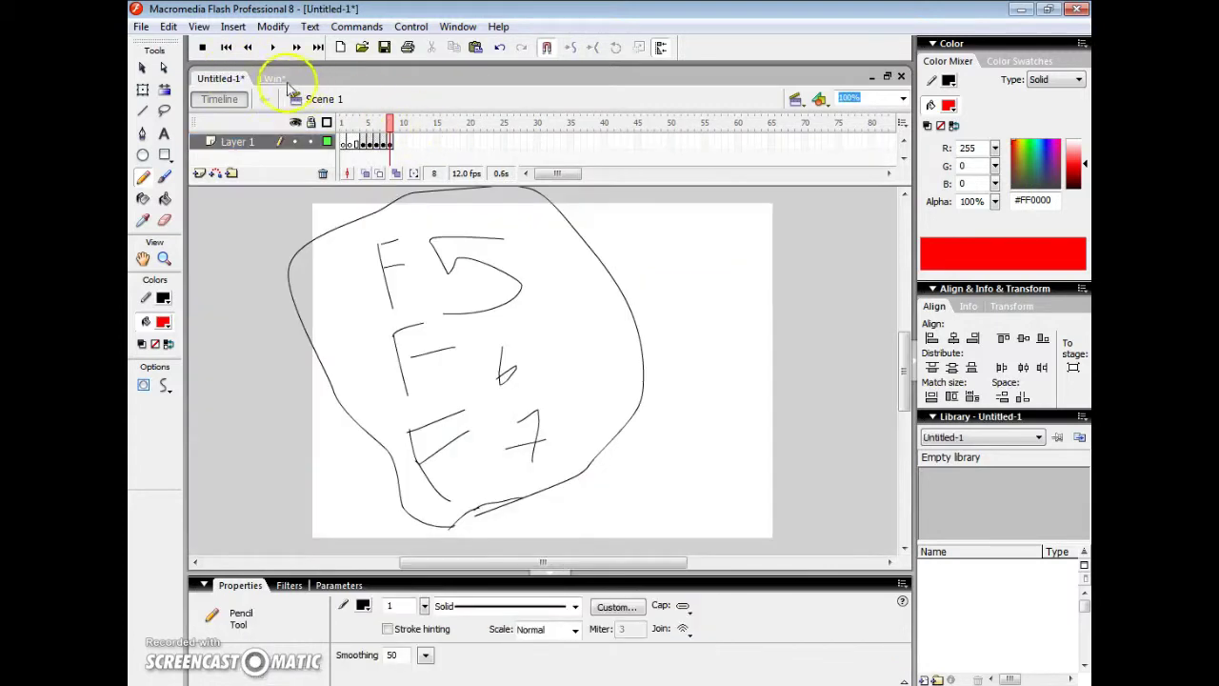
# Start a new blank Untitled-2 document.
pyautogui.rightClick(315, 76)
pyautogui.click(347, 84)
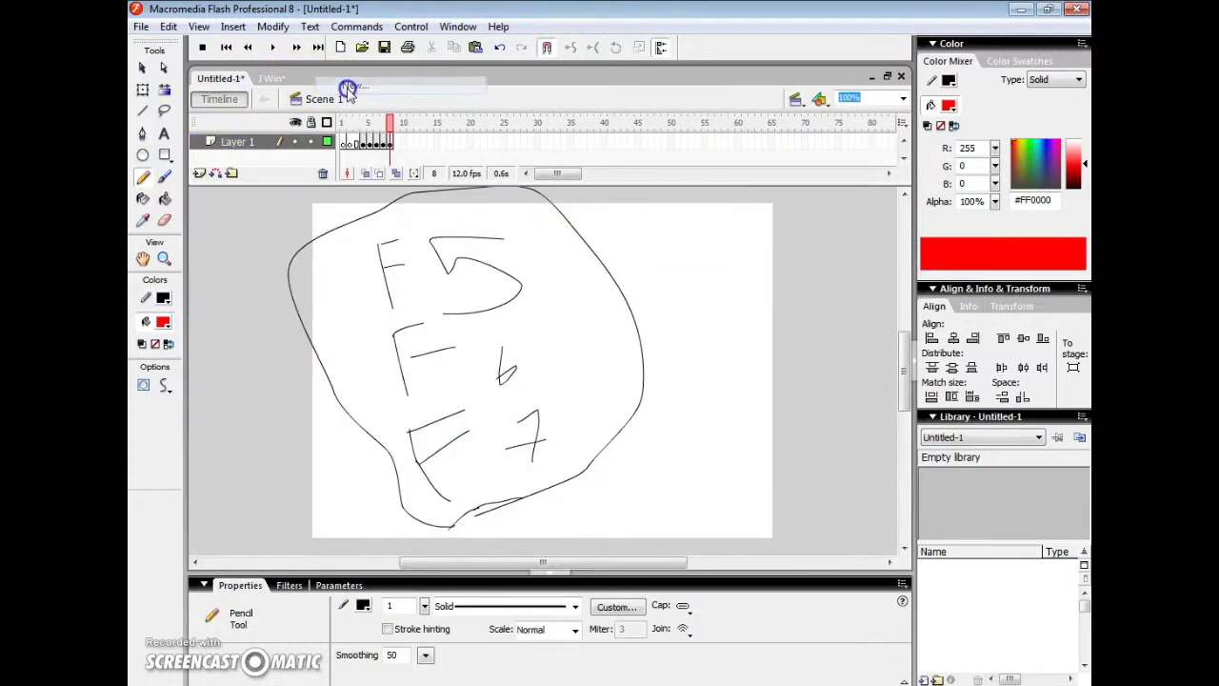
pyautogui.click(269, 80)
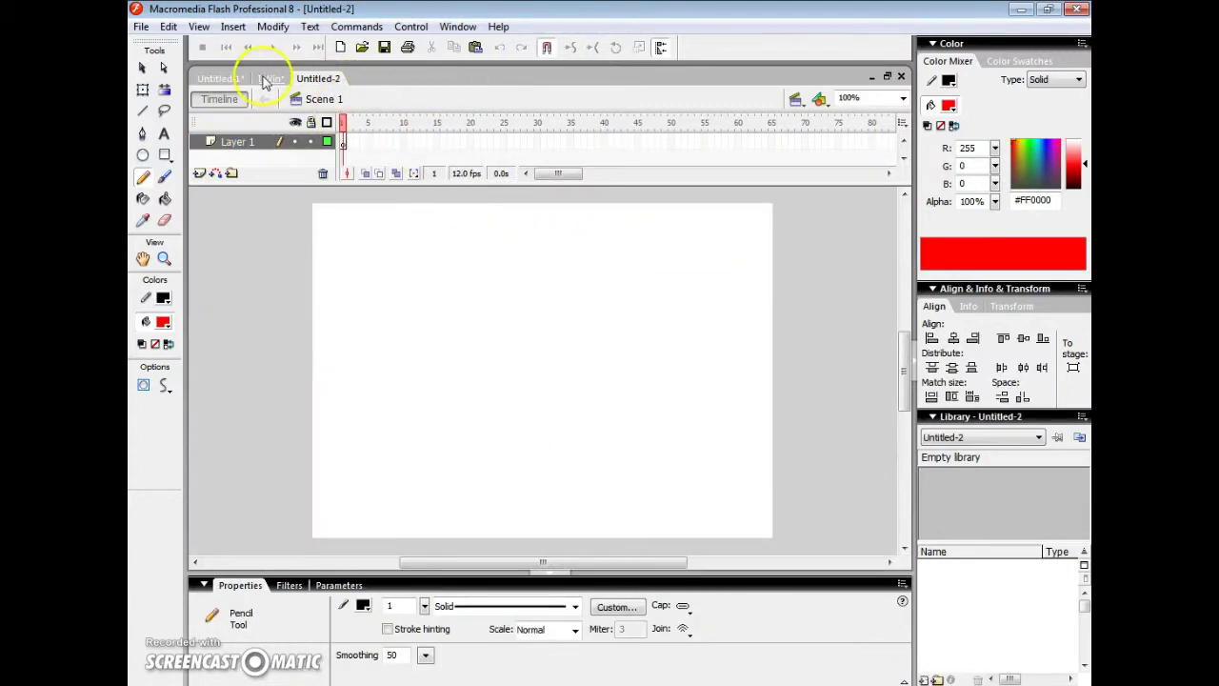
# Draw pencil test strokes in the Solid and then the Hairline stroke style.
pyautogui.click(571, 606)
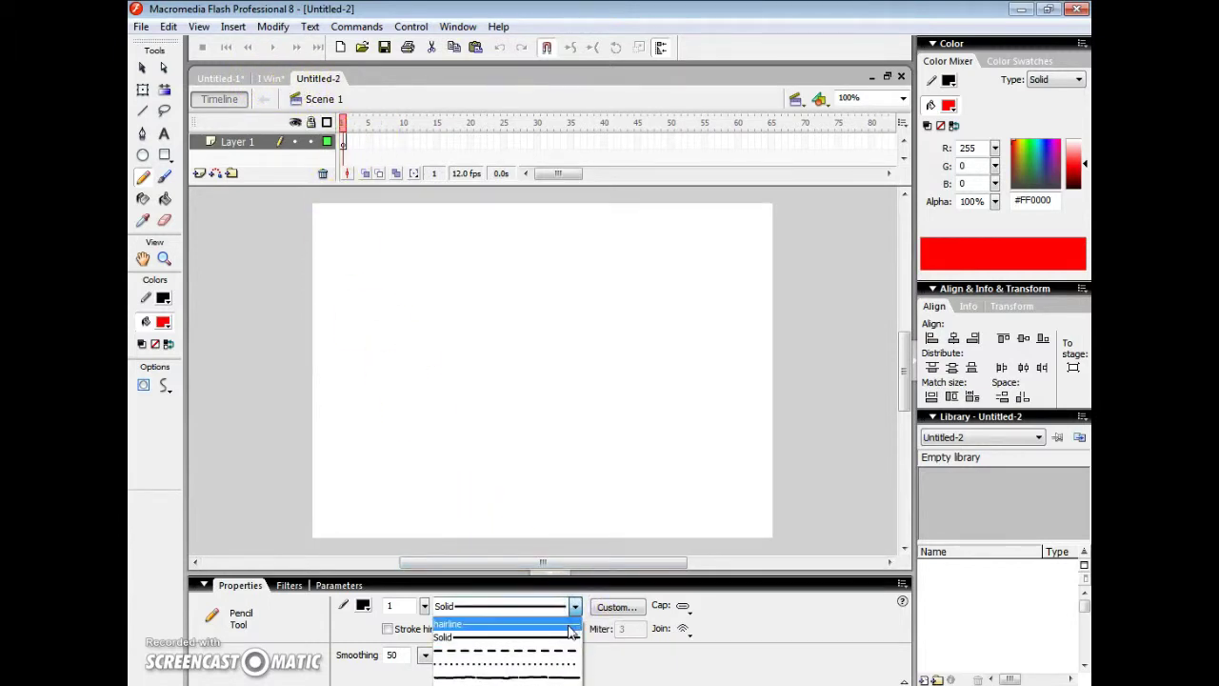
pyautogui.click(566, 638)
pyautogui.moveTo(462, 395); pyautogui.dragTo(474, 432)
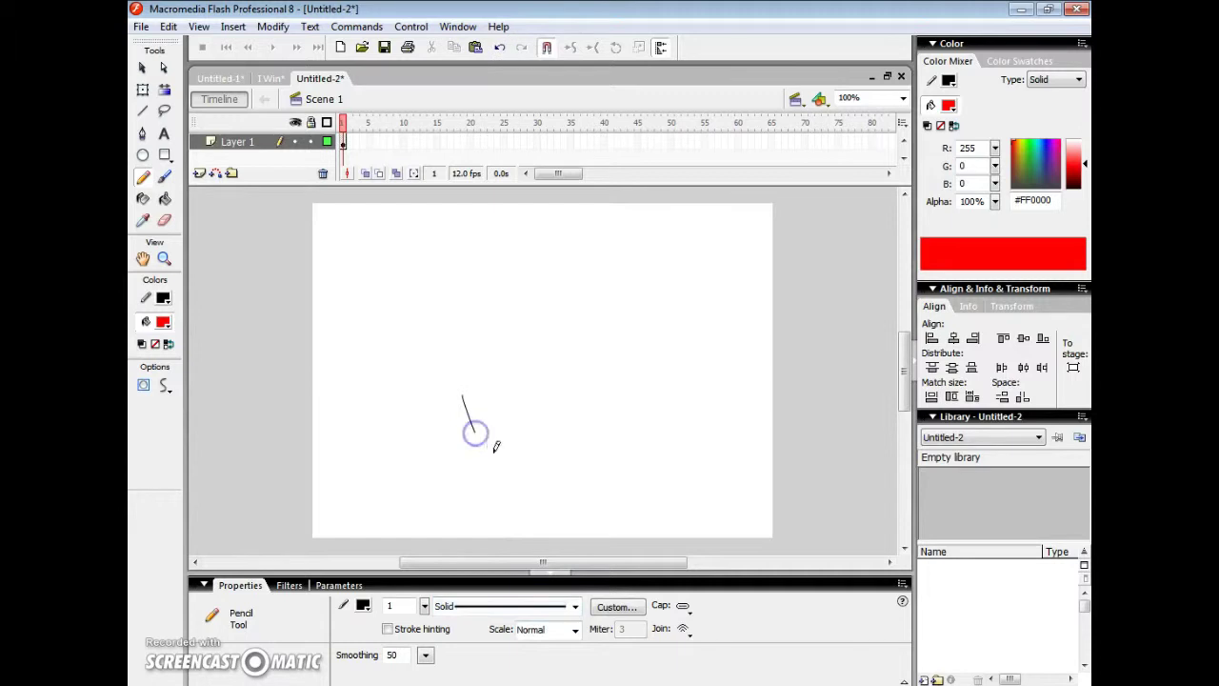
pyautogui.click(573, 607)
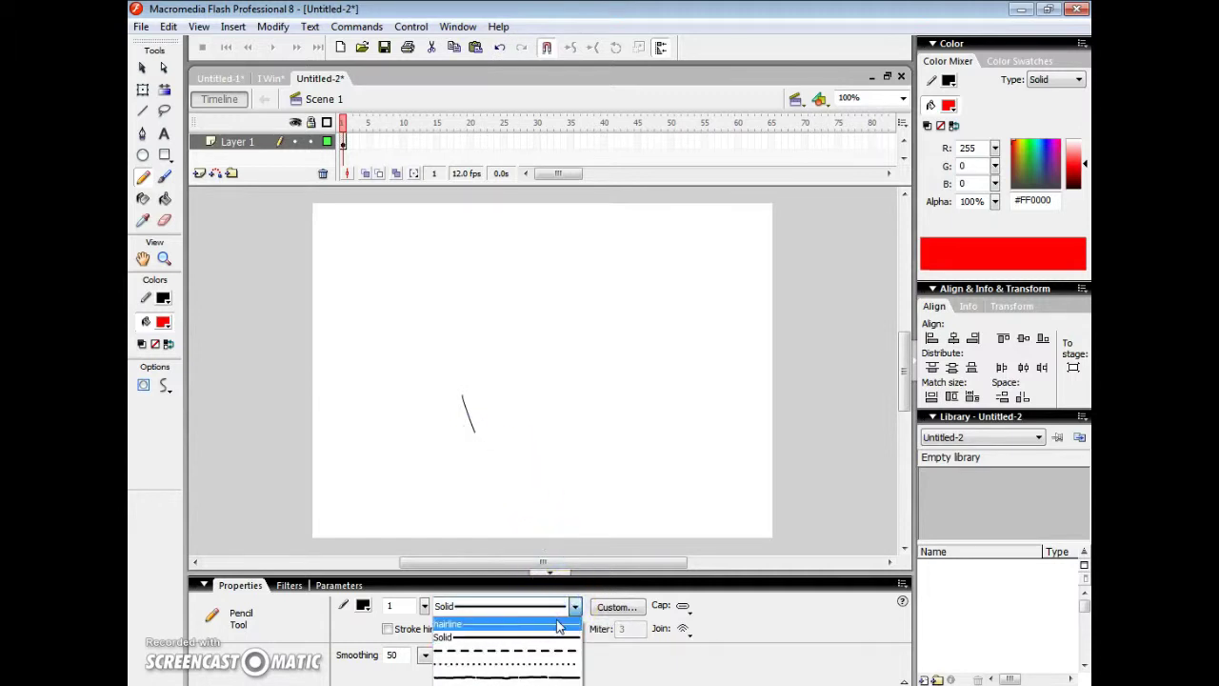
pyautogui.click(556, 626)
pyautogui.moveTo(515, 416); pyautogui.dragTo(529, 502)
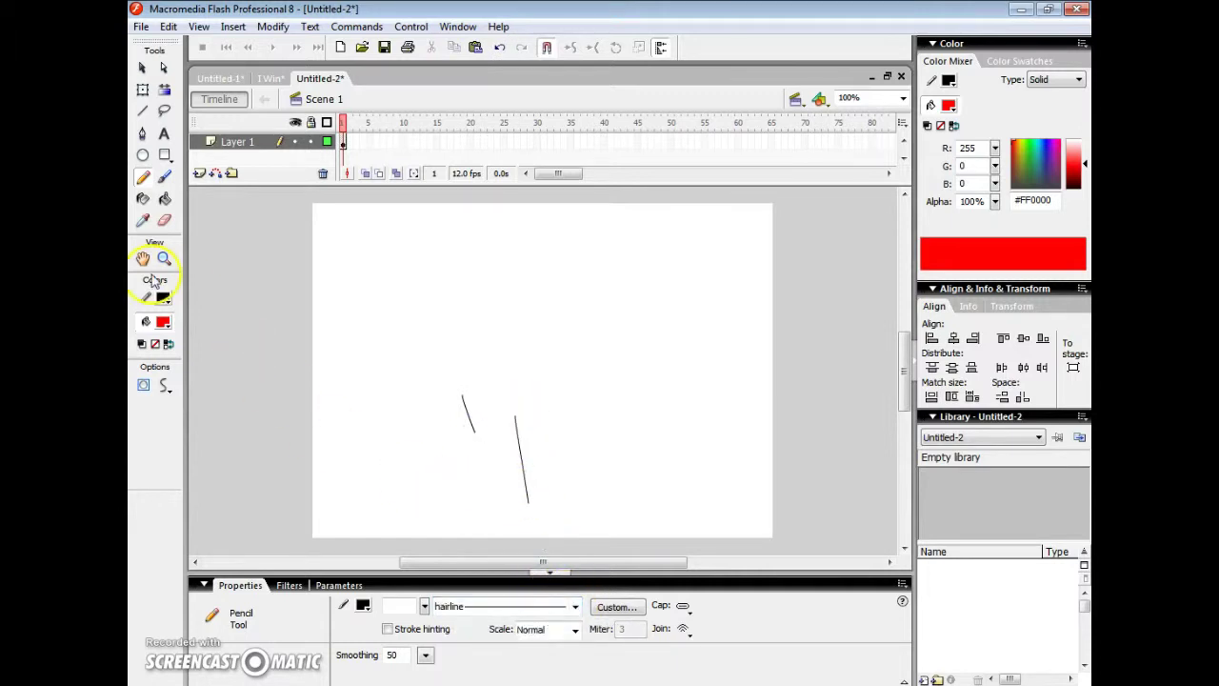
# Set the pencil to Smooth mode and draw two curved test strokes.
pyautogui.click(166, 386)
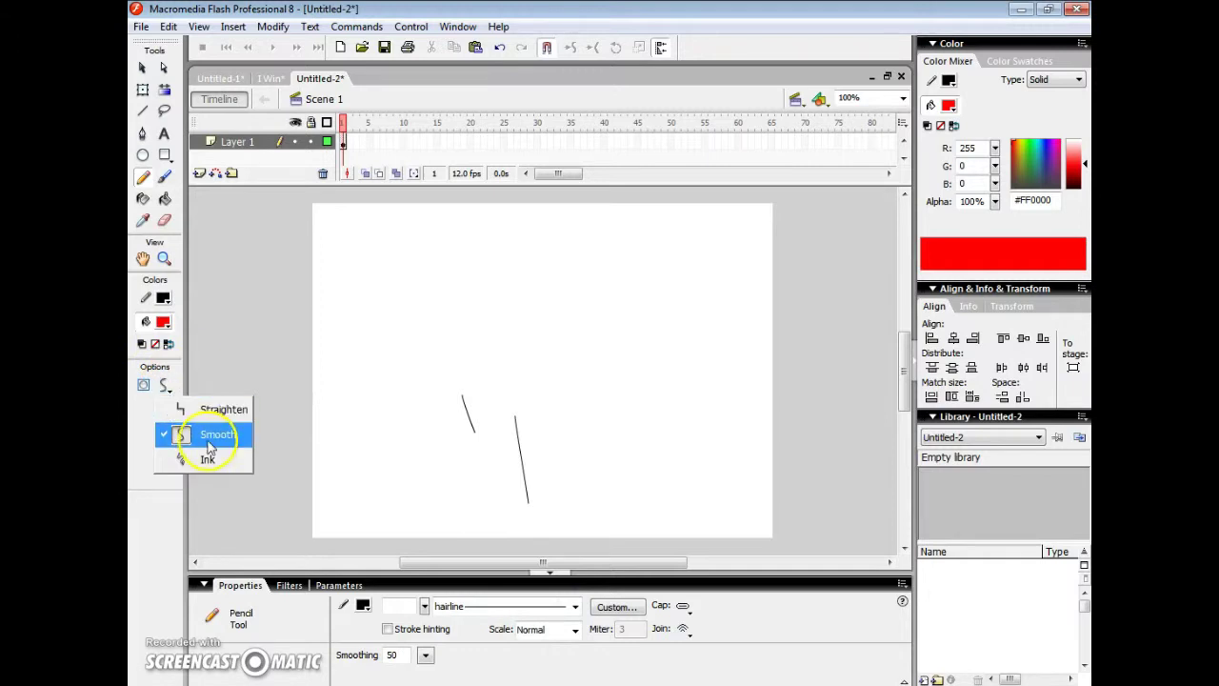
pyautogui.click(204, 430)
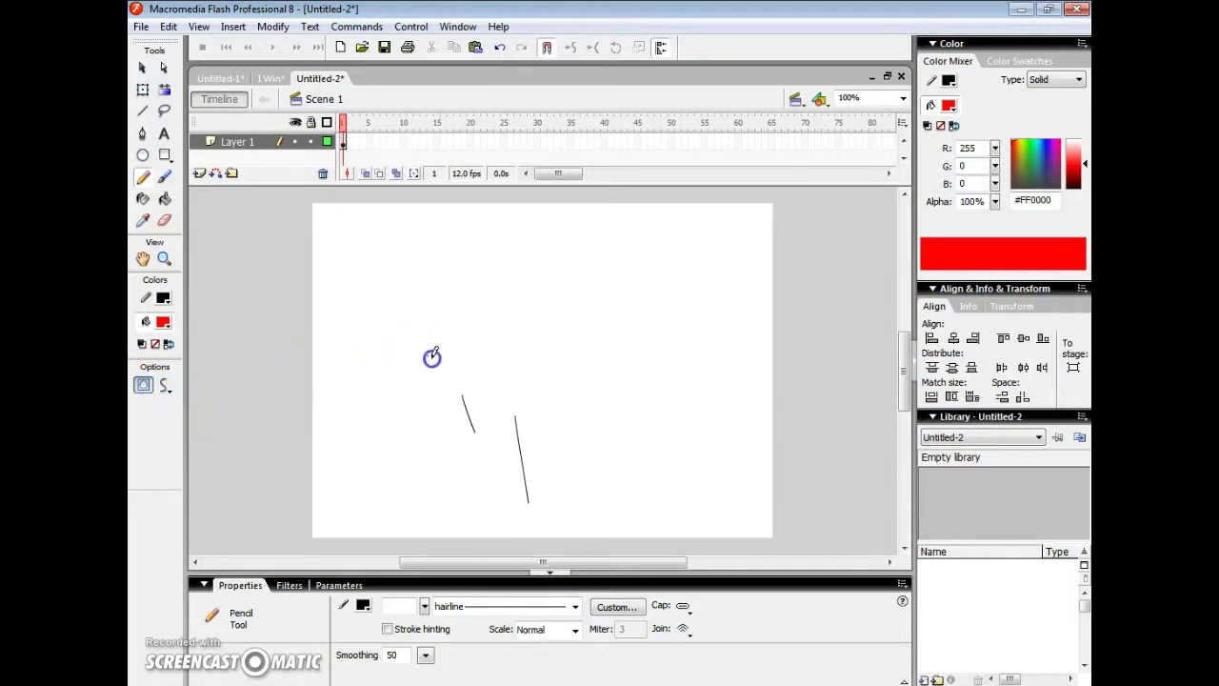
pyautogui.moveTo(424, 353); pyautogui.dragTo(535, 340)
pyautogui.click(476, 391)
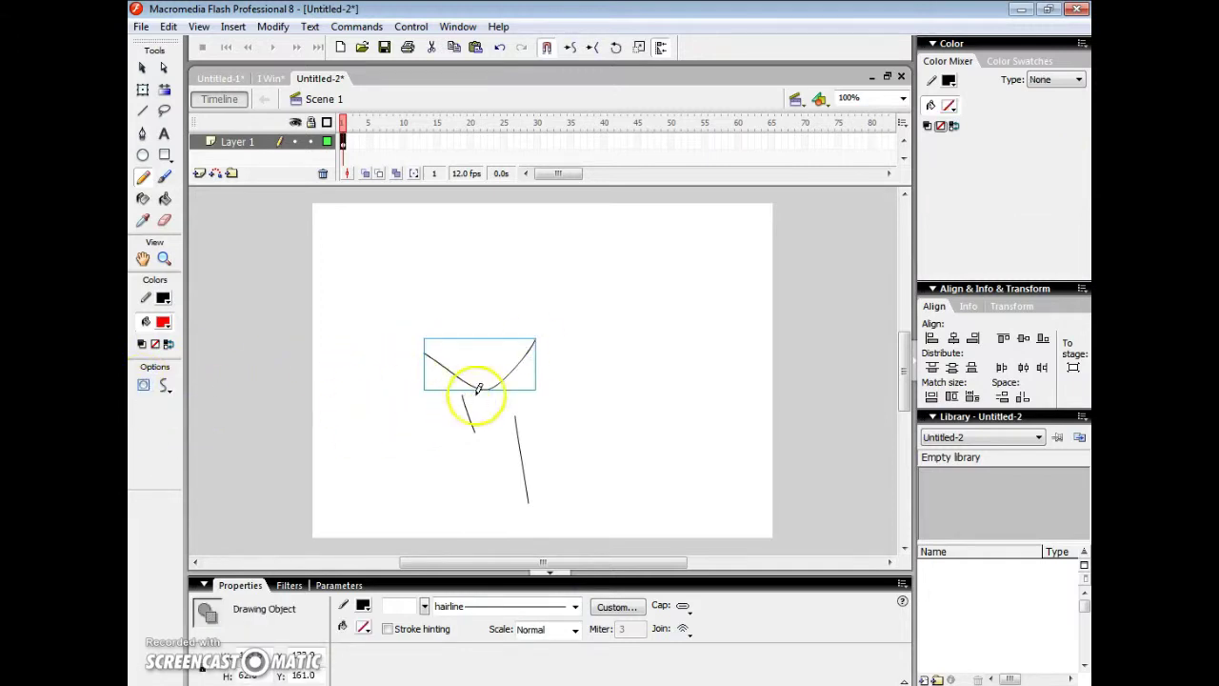
pyautogui.moveTo(332, 244); pyautogui.dragTo(500, 299)
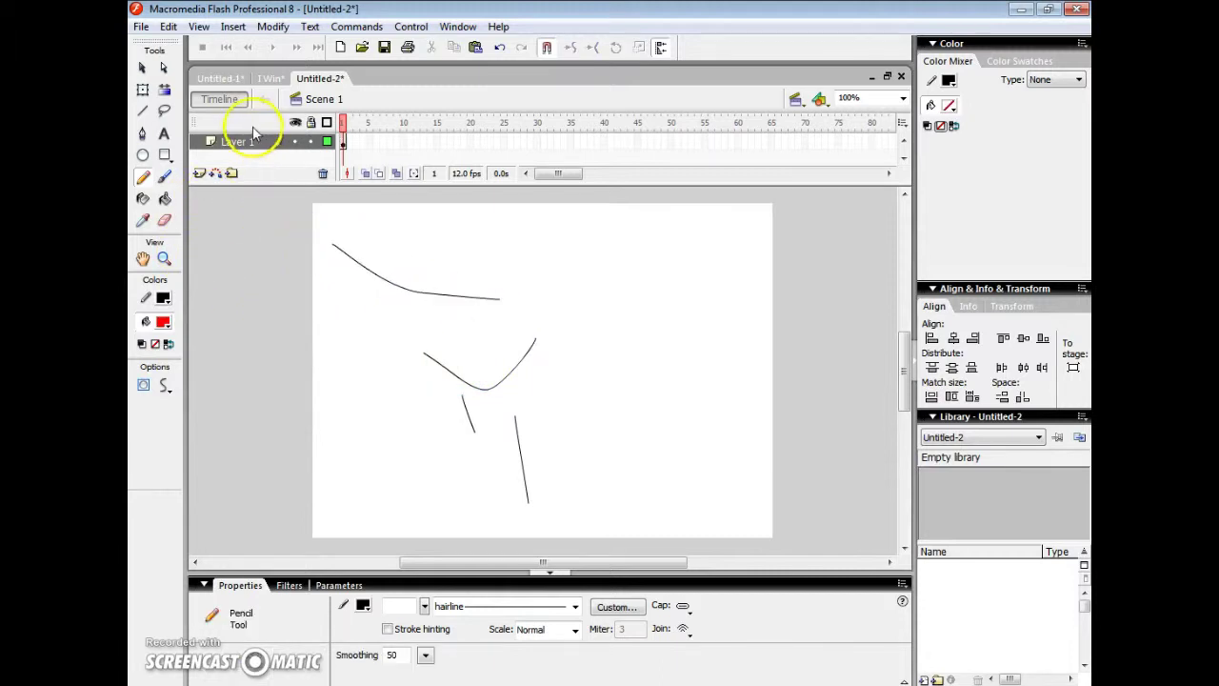
# Select all the test strokes with the Selection tool and delete them.
pyautogui.click(143, 68)
pyautogui.click(436, 349)
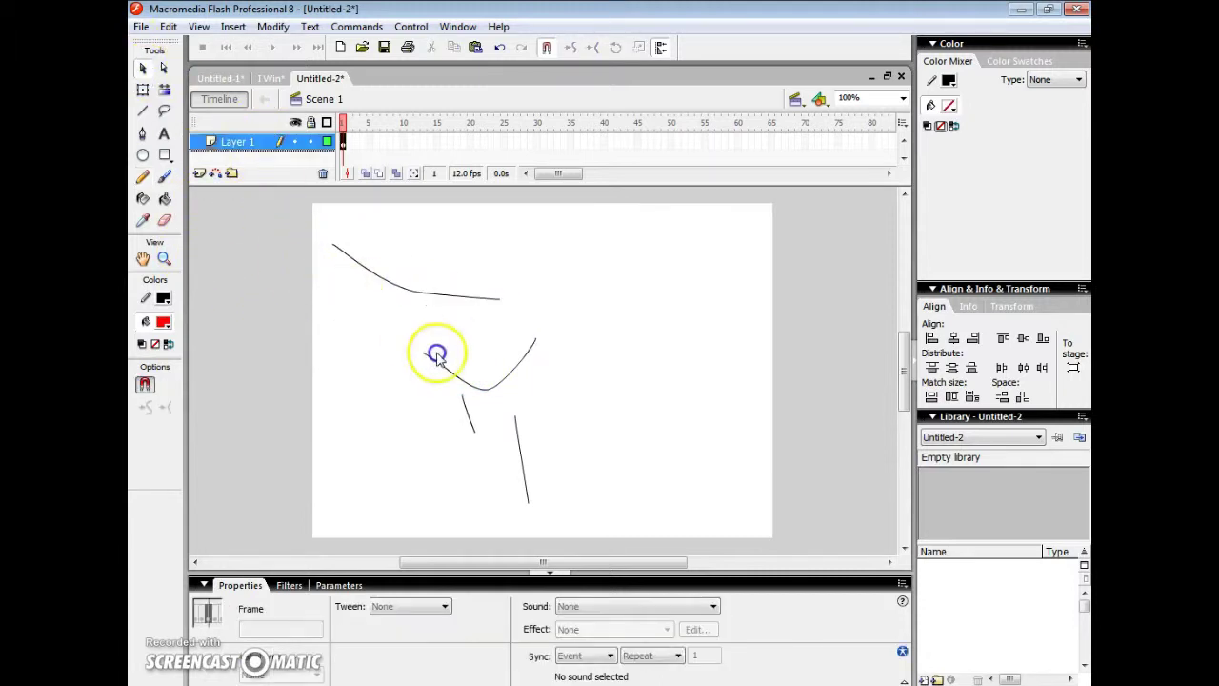
pyautogui.moveTo(318, 237)
pyautogui.mouseDown()
pyautogui.moveTo(516, 383)
pyautogui.moveTo(613, 509)
pyautogui.mouseUp()
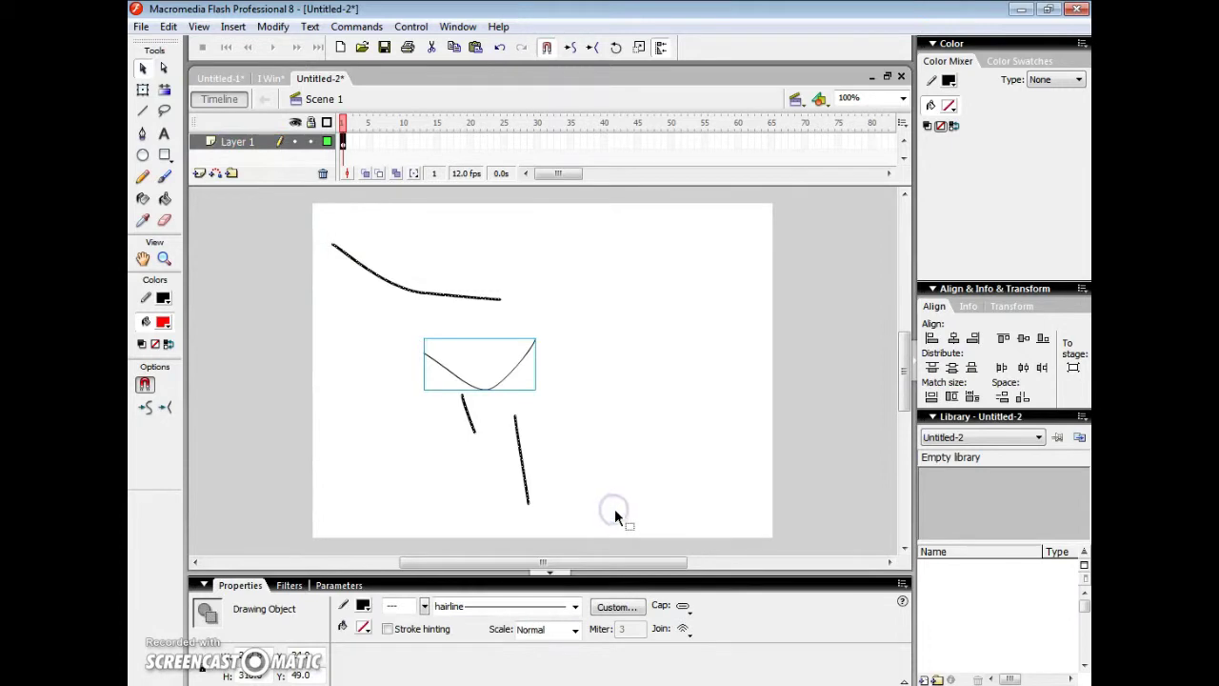
pyautogui.press('Delete')
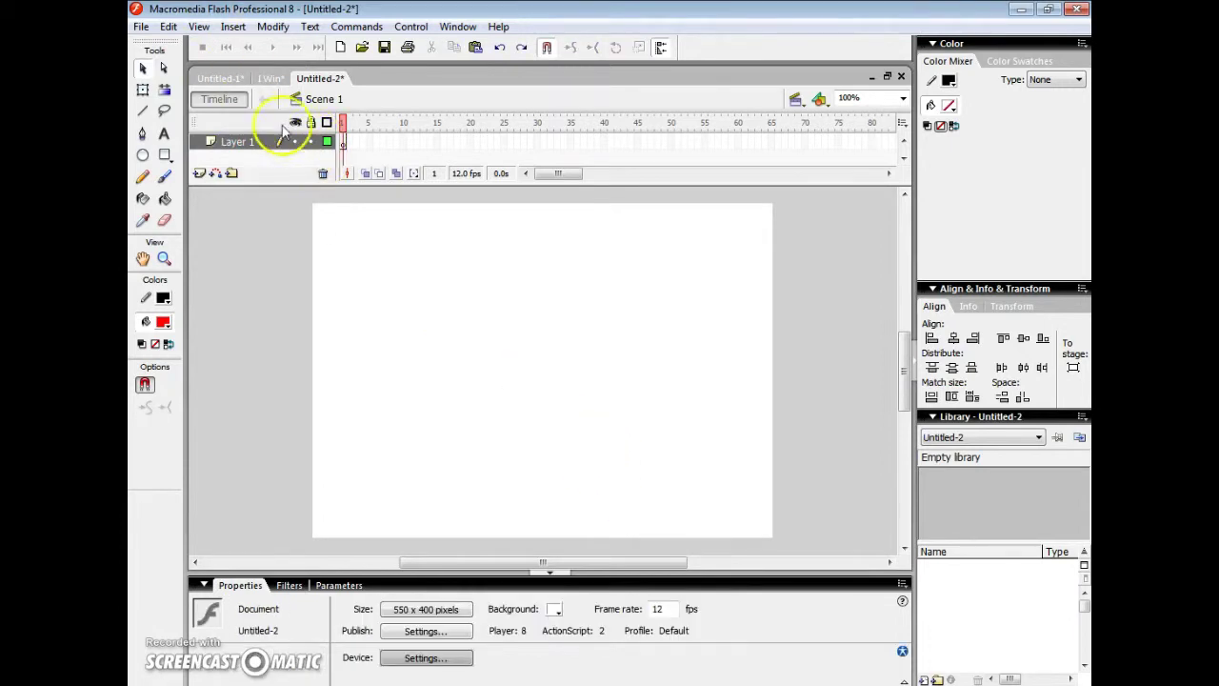
# Drag the timeline divider down to enlarge the timeline and zoom the stage to 800%.
pyautogui.moveTo(484, 184); pyautogui.dragTo(489, 213)
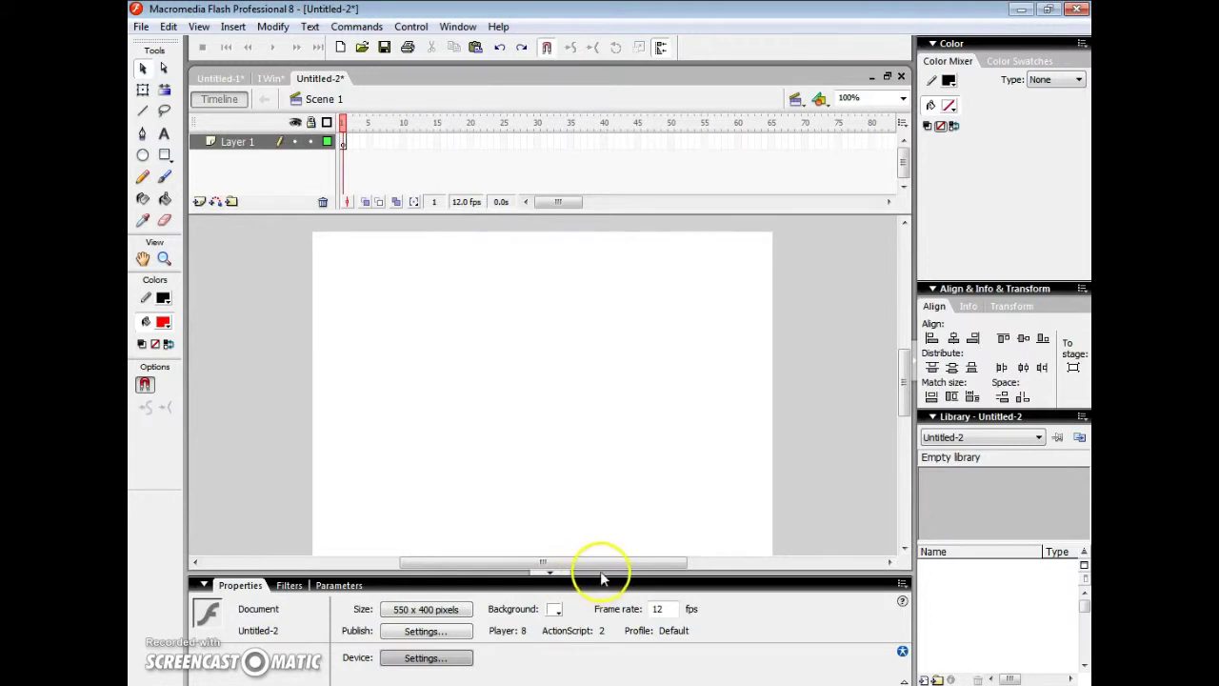
pyautogui.click(903, 98)
pyautogui.click(870, 193)
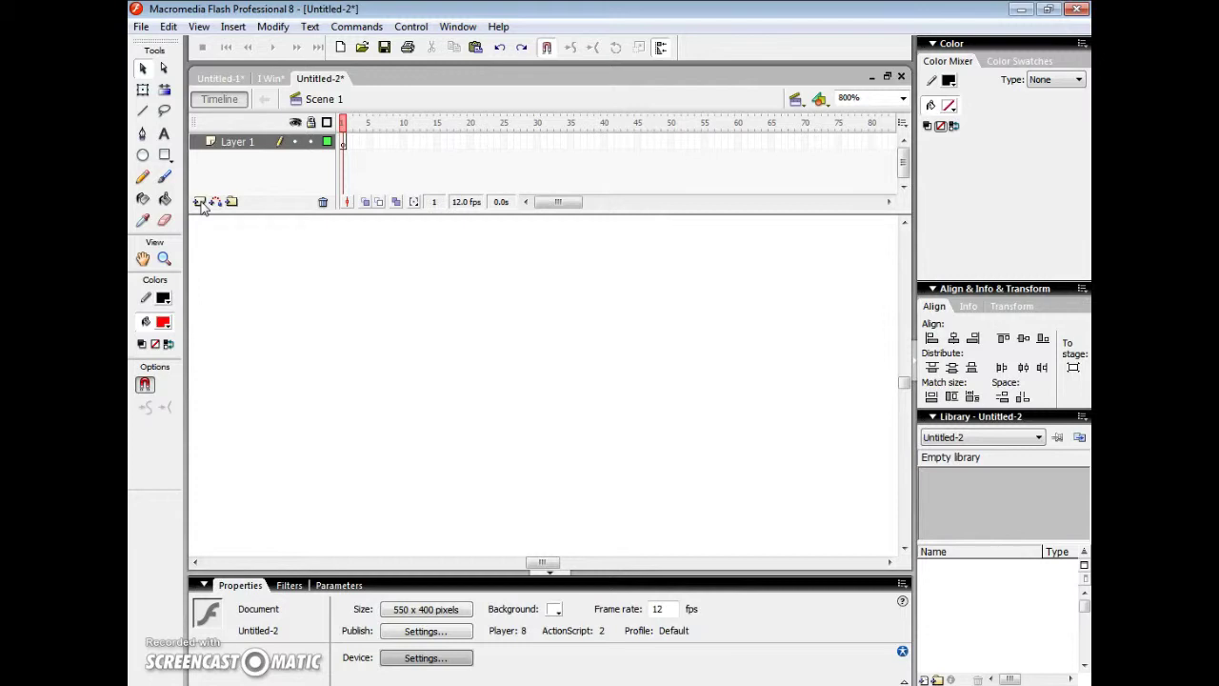
# Add Layer 2, then draw crossing straight hairlines on Layer 1 with the Line tool.
pyautogui.click(198, 202)
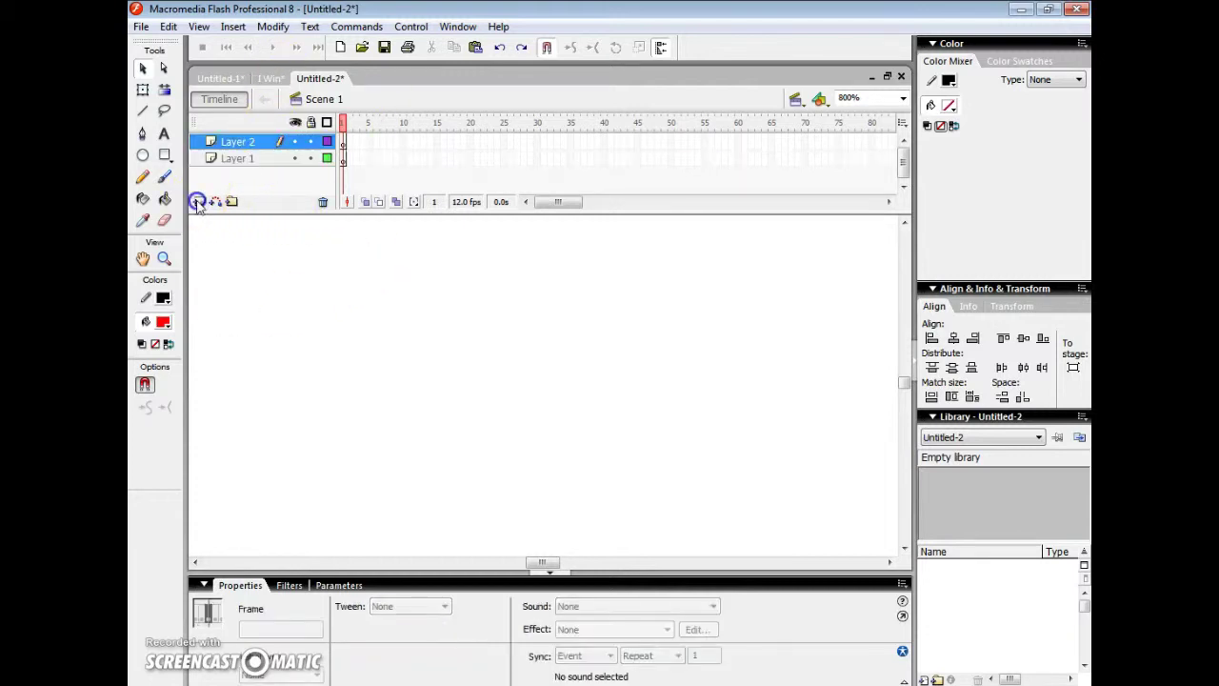
pyautogui.click(245, 159)
pyautogui.click(144, 111)
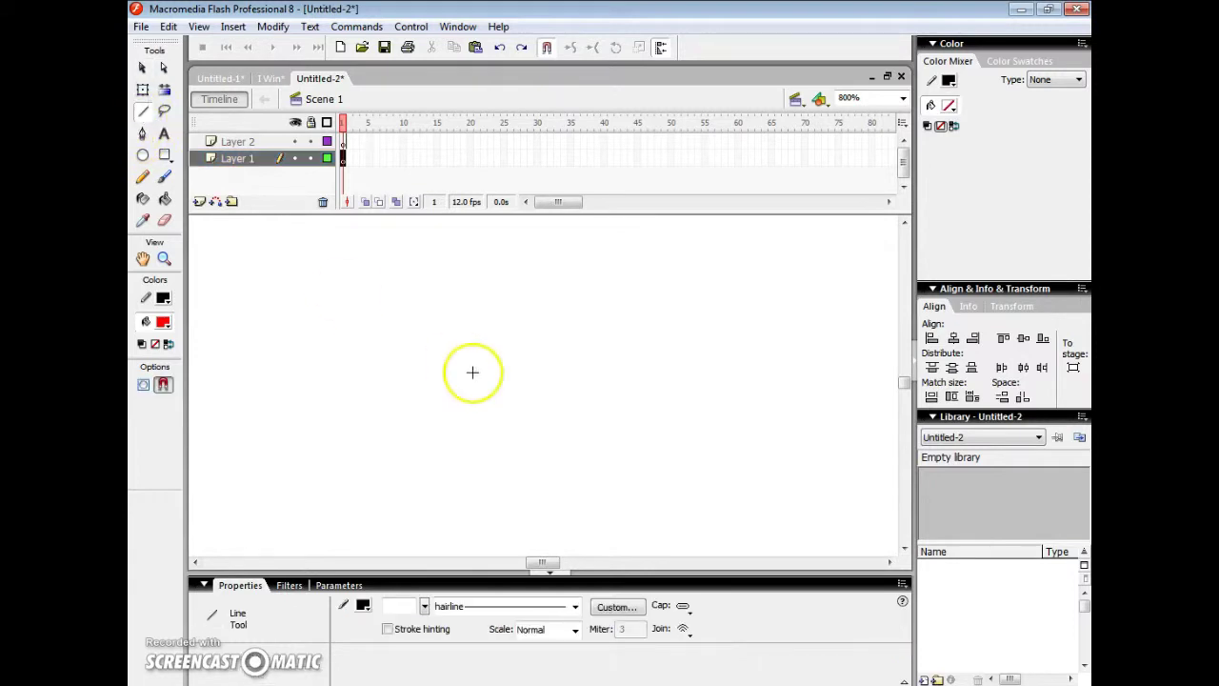
pyautogui.moveTo(539, 363); pyautogui.dragTo(404, 390)
pyautogui.moveTo(430, 274); pyautogui.dragTo(490, 407)
pyautogui.moveTo(581, 297); pyautogui.dragTo(519, 453)
pyautogui.moveTo(379, 308)
pyautogui.mouseDown()
pyautogui.moveTo(569, 479)
pyautogui.moveTo(644, 514)
pyautogui.mouseUp()
pyautogui.moveTo(726, 351); pyautogui.dragTo(515, 473)
pyautogui.moveTo(298, 352); pyautogui.dragTo(430, 441)
pyautogui.moveTo(585, 307); pyautogui.dragTo(493, 492)
pyautogui.moveTo(309, 379); pyautogui.dragTo(614, 449)
# Add more long crossing straight lines to Layer 1's tangle.
pyautogui.moveTo(642, 311); pyautogui.dragTo(383, 539)
pyautogui.moveTo(310, 294); pyautogui.dragTo(843, 509)
pyautogui.moveTo(844, 389); pyautogui.dragTo(566, 550)
pyautogui.click(142, 344)
pyautogui.moveTo(412, 288); pyautogui.dragTo(625, 440)
pyautogui.moveTo(675, 334); pyautogui.dragTo(481, 519)
pyautogui.moveTo(406, 241); pyautogui.dragTo(500, 410)
pyautogui.moveTo(642, 286); pyautogui.dragTo(590, 433)
pyautogui.moveTo(729, 250); pyautogui.dragTo(597, 409)
pyautogui.moveTo(517, 248); pyautogui.dragTo(539, 442)
pyautogui.click(250, 142)
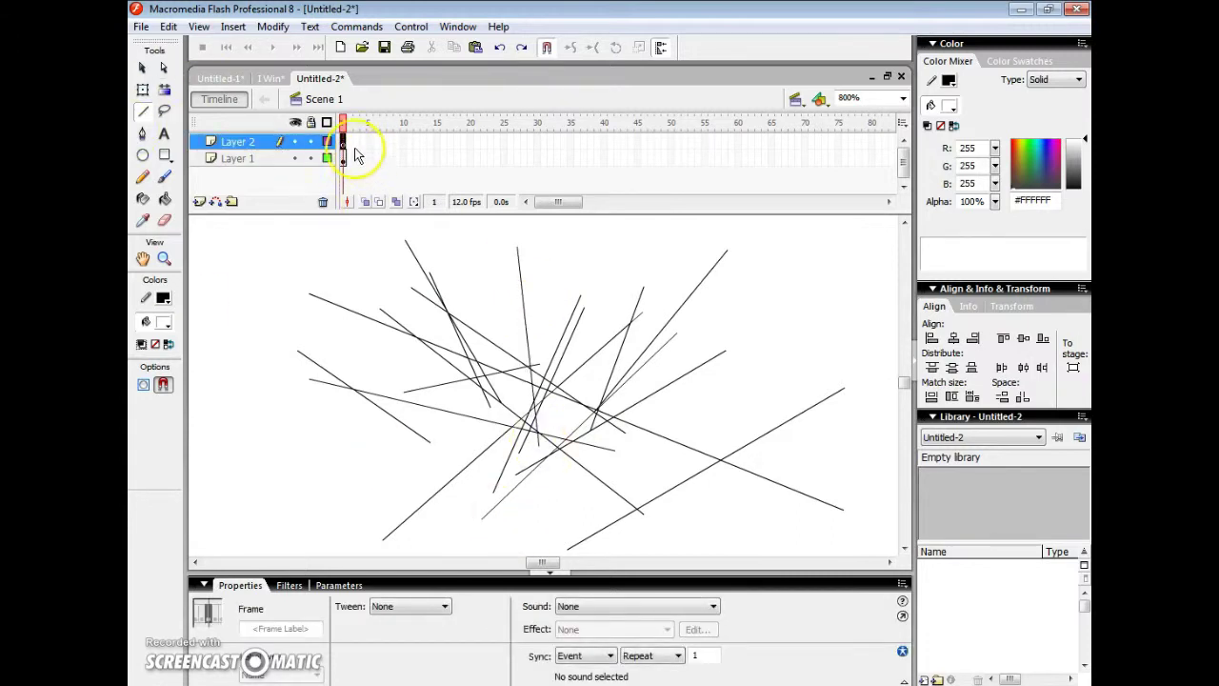
# Pencil-draw a stick figure's body, arm and legs on Layer 2's frame 1.
pyautogui.press('F6')
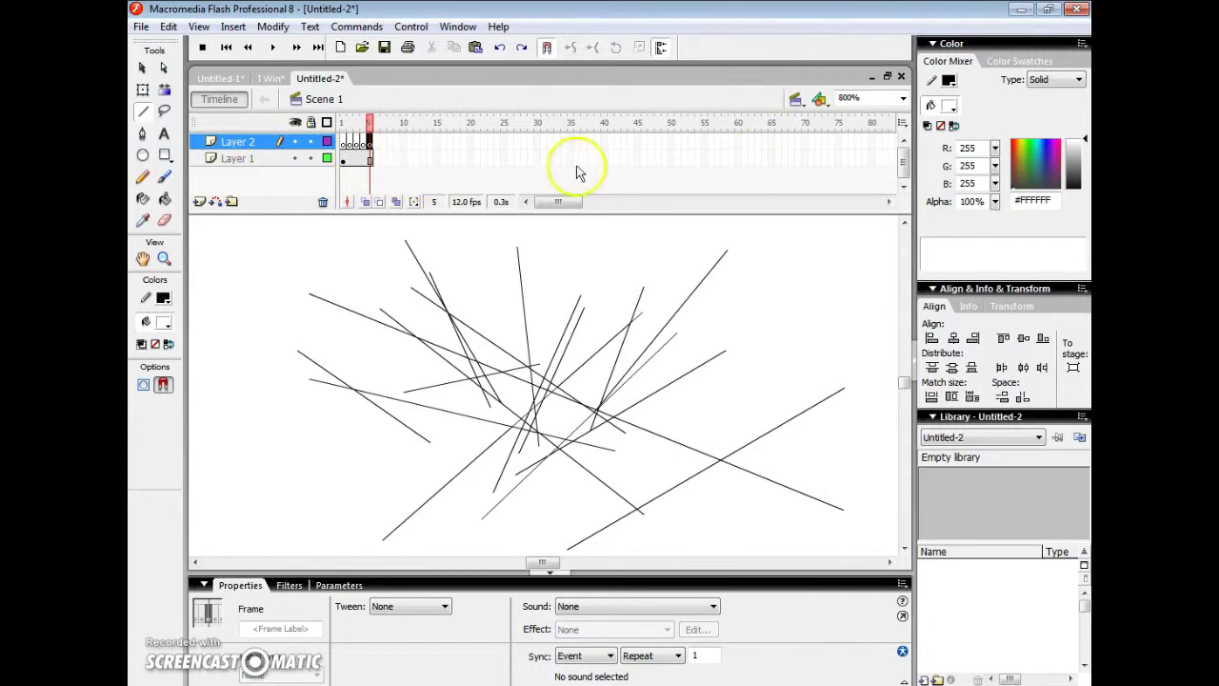
pyautogui.click(343, 142)
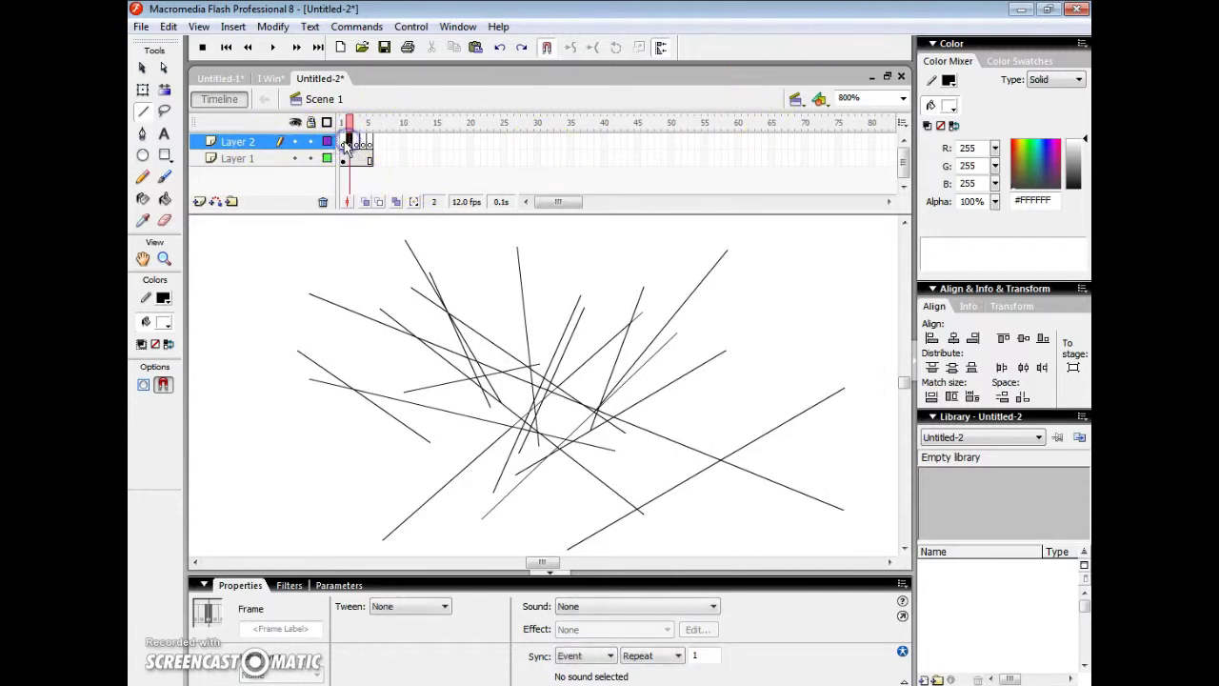
pyautogui.click(143, 178)
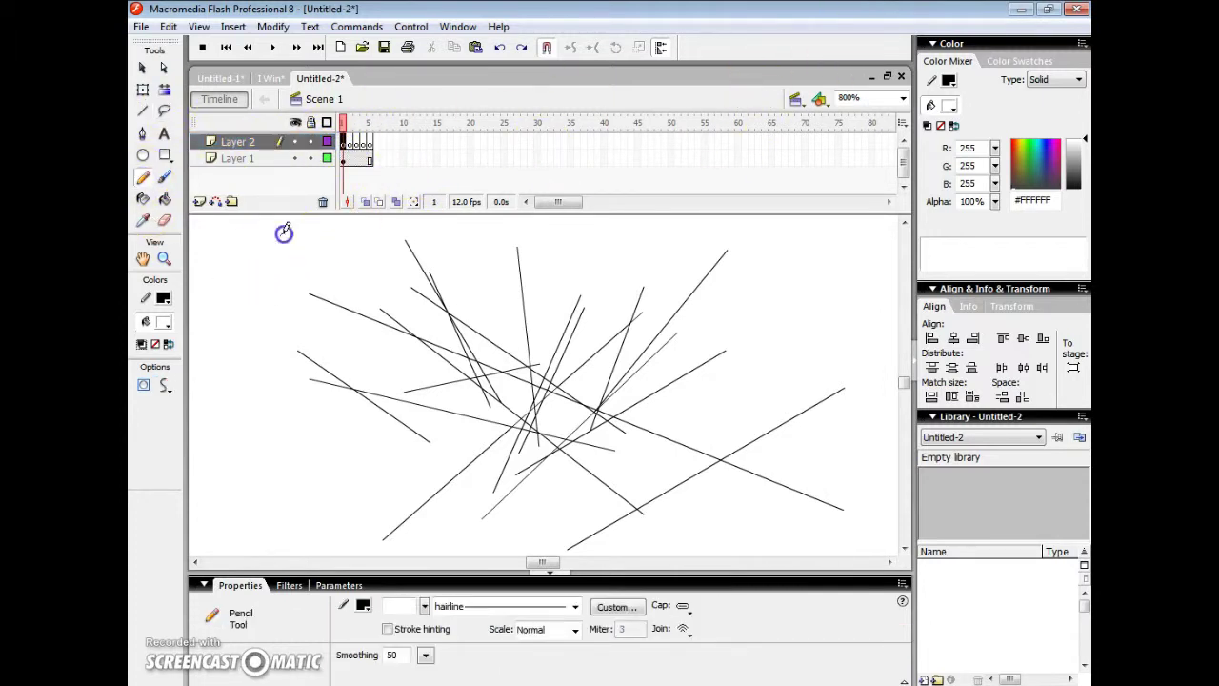
pyautogui.moveTo(289, 297); pyautogui.dragTo(263, 394)
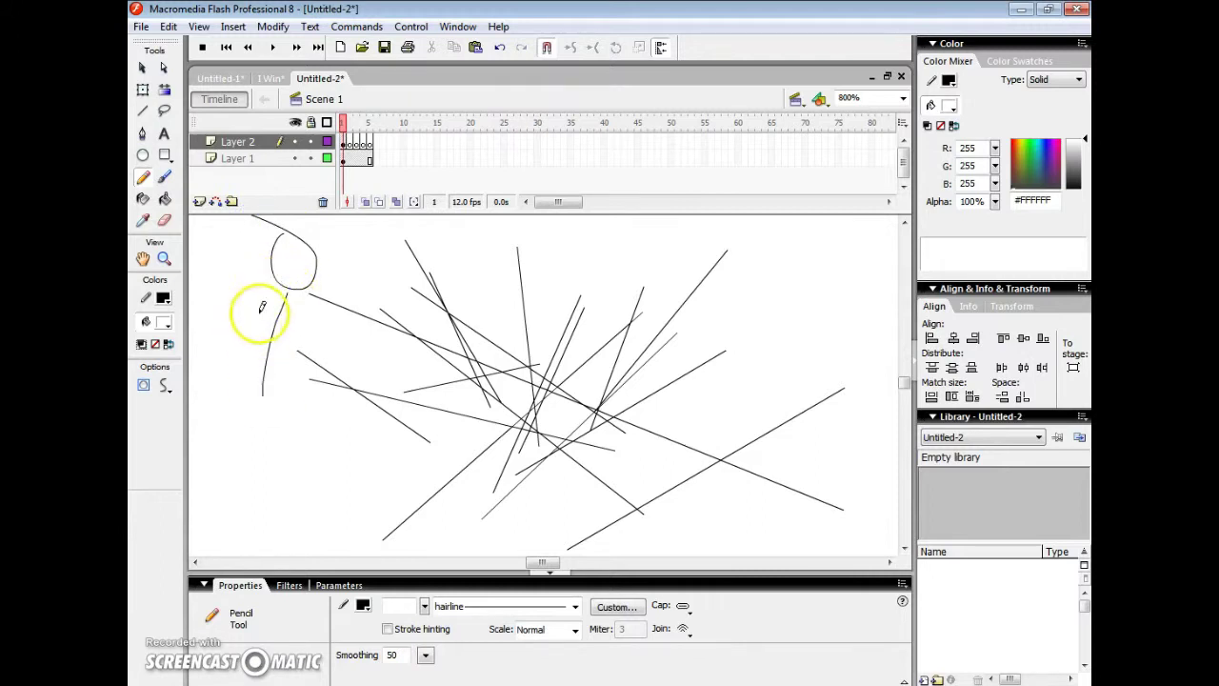
pyautogui.moveTo(289, 297)
pyautogui.mouseDown()
pyautogui.moveTo(299, 346)
pyautogui.moveTo(348, 303)
pyautogui.moveTo(244, 341)
pyautogui.moveTo(307, 404)
pyautogui.mouseUp()
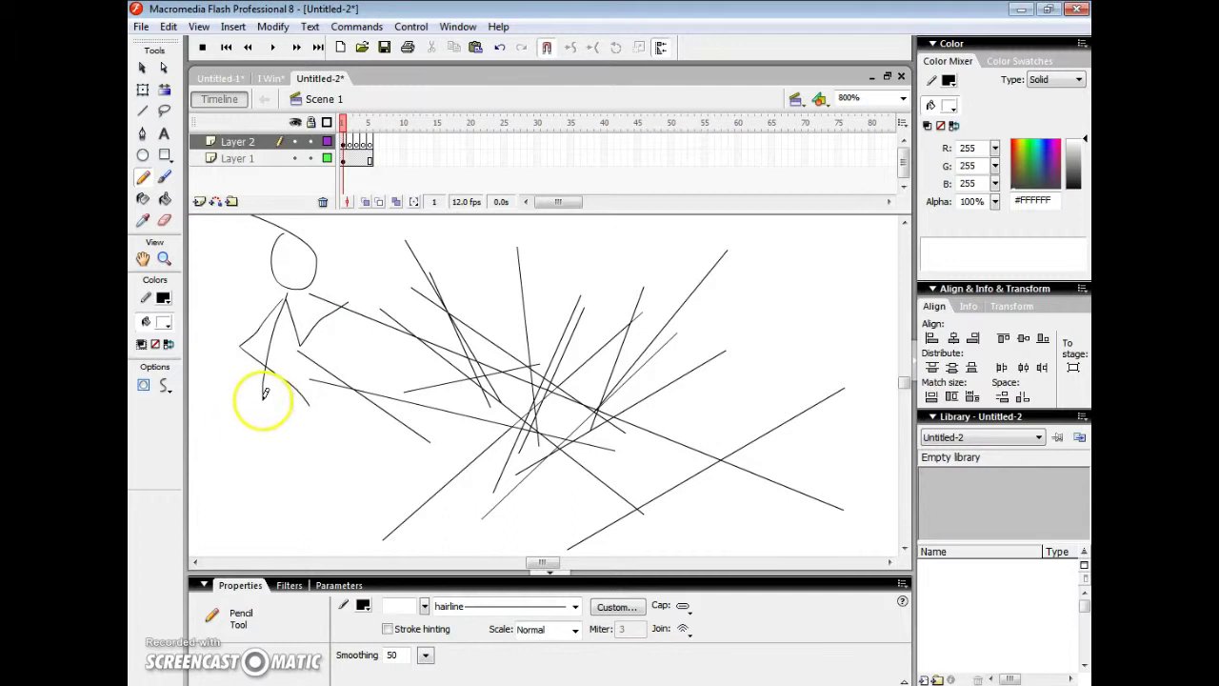
pyautogui.moveTo(264, 397); pyautogui.dragTo(250, 425)
pyautogui.moveTo(285, 463); pyautogui.dragTo(285, 462)
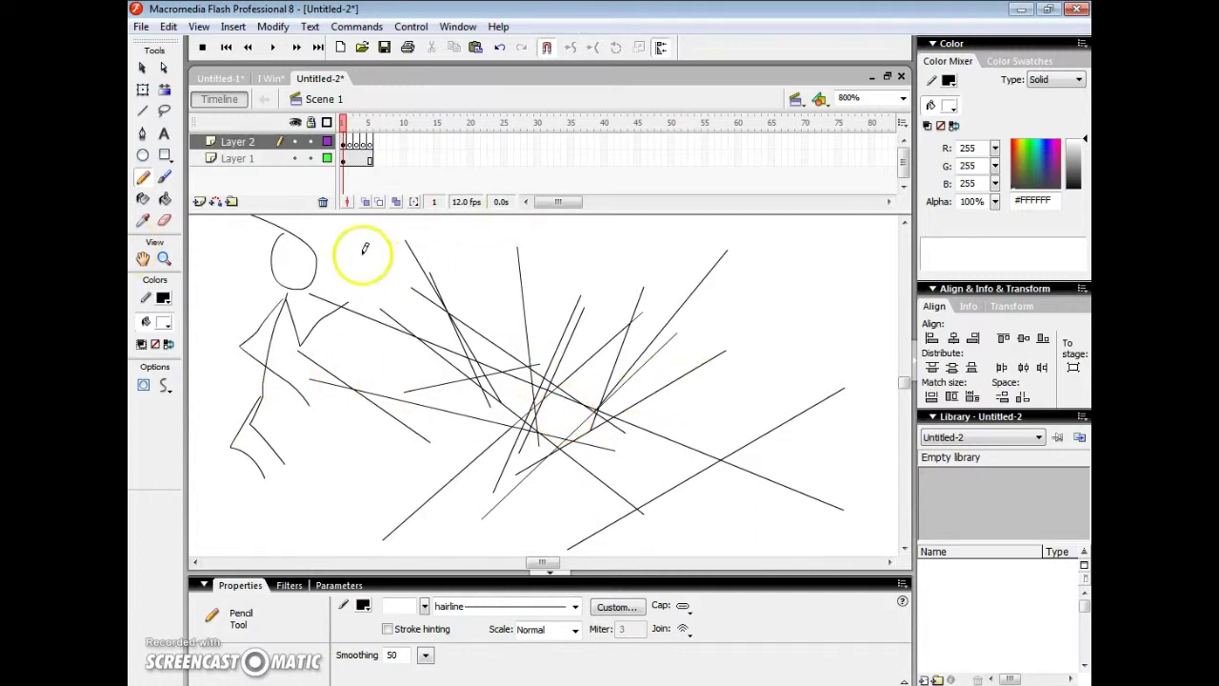
# On frame 2, draw a long arc, a loop and a left-side scribble, then select all.
pyautogui.click(349, 148)
pyautogui.moveTo(850, 324)
pyautogui.mouseDown()
pyautogui.moveTo(833, 307)
pyautogui.moveTo(349, 305)
pyautogui.moveTo(434, 551)
pyautogui.mouseUp()
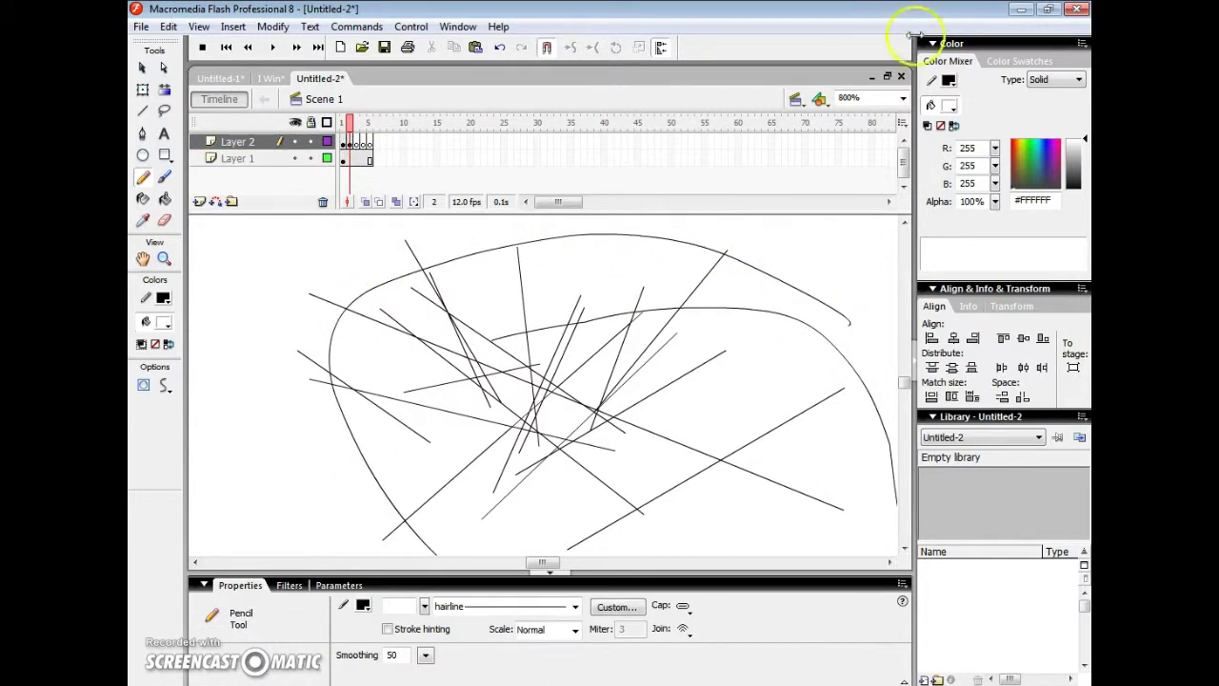
pyautogui.moveTo(330, 239)
pyautogui.mouseDown()
pyautogui.moveTo(204, 441)
pyautogui.moveTo(155, 251)
pyautogui.moveTo(269, 252)
pyautogui.mouseUp()
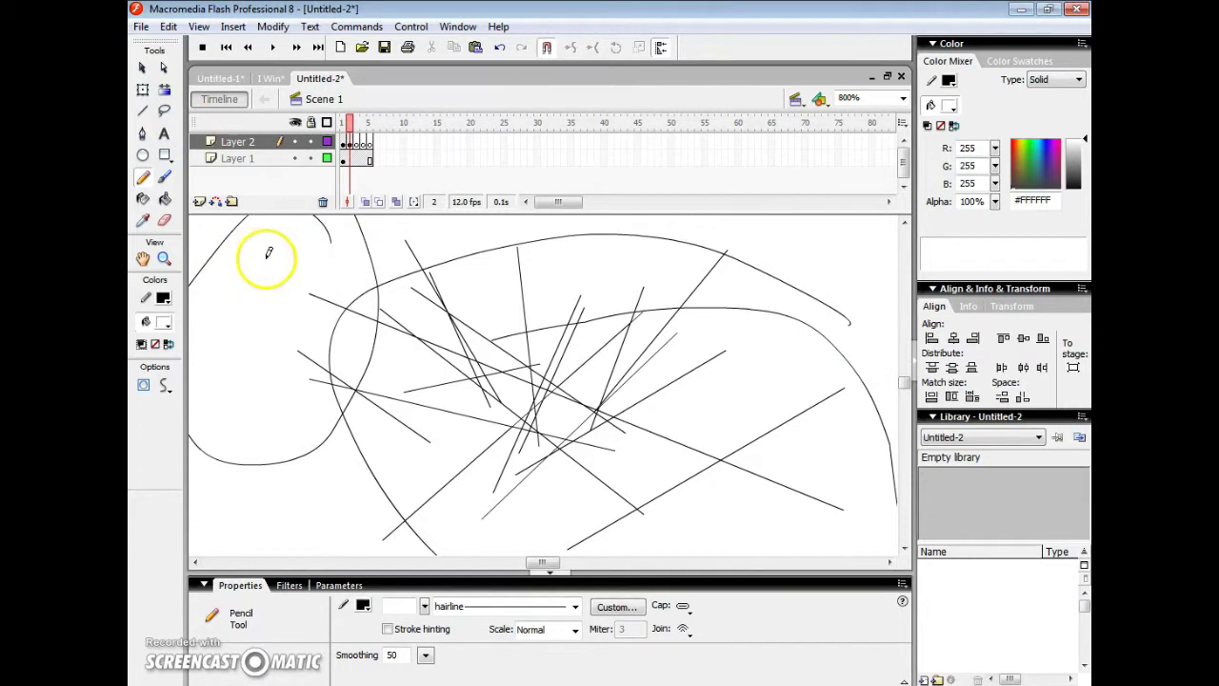
pyautogui.moveTo(258, 272)
pyautogui.mouseDown()
pyautogui.moveTo(301, 360)
pyautogui.moveTo(262, 369)
pyautogui.moveTo(271, 328)
pyautogui.moveTo(288, 334)
pyautogui.moveTo(209, 492)
pyautogui.moveTo(249, 438)
pyautogui.moveTo(288, 424)
pyautogui.mouseUp()
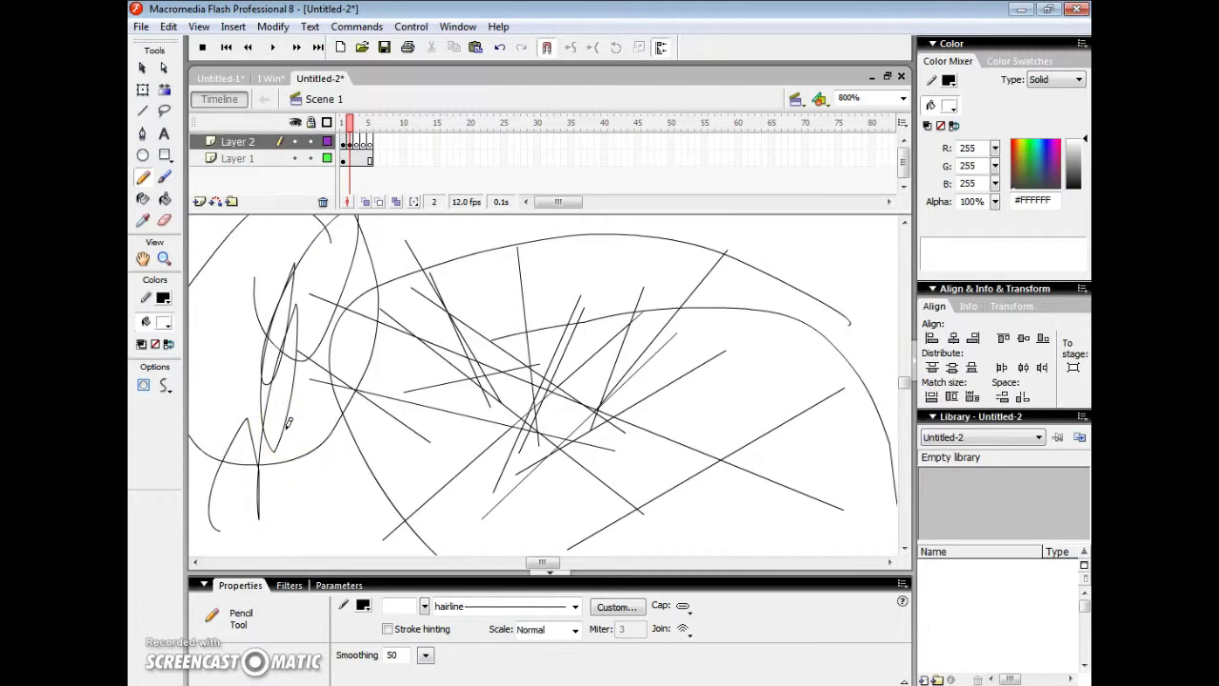
pyautogui.hotkey('ctrl', 'a')
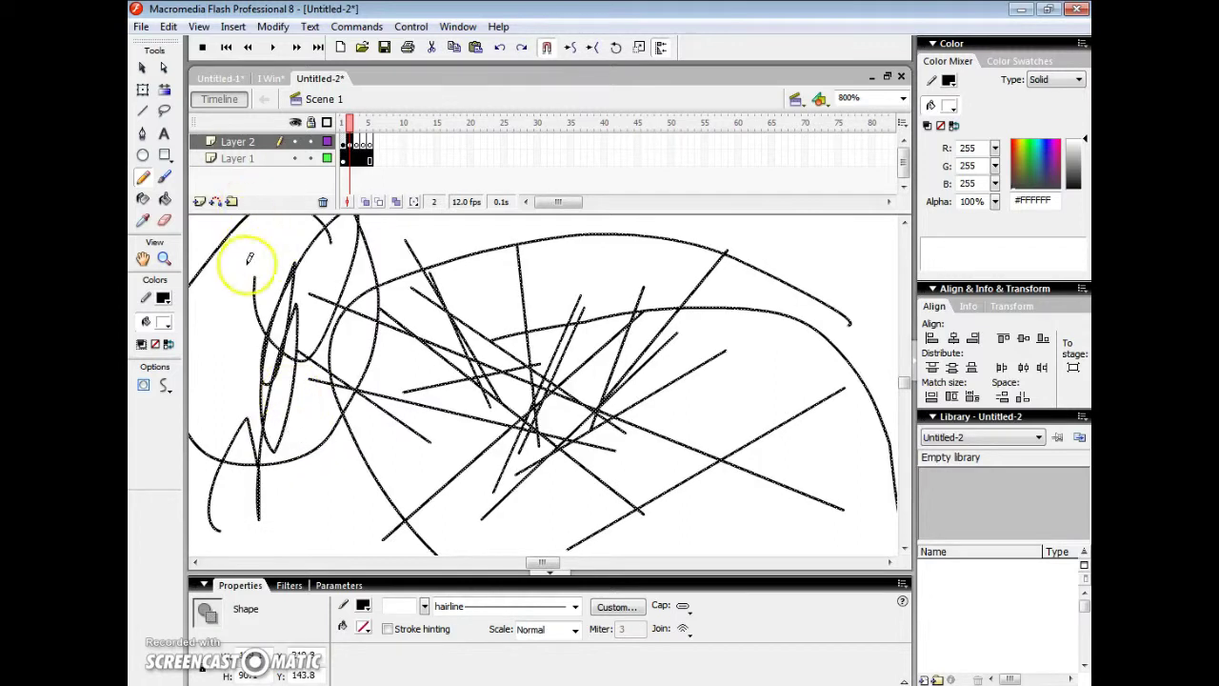
# Select Layer 1's lines in the current frame and delete them.
pyautogui.click(346, 143)
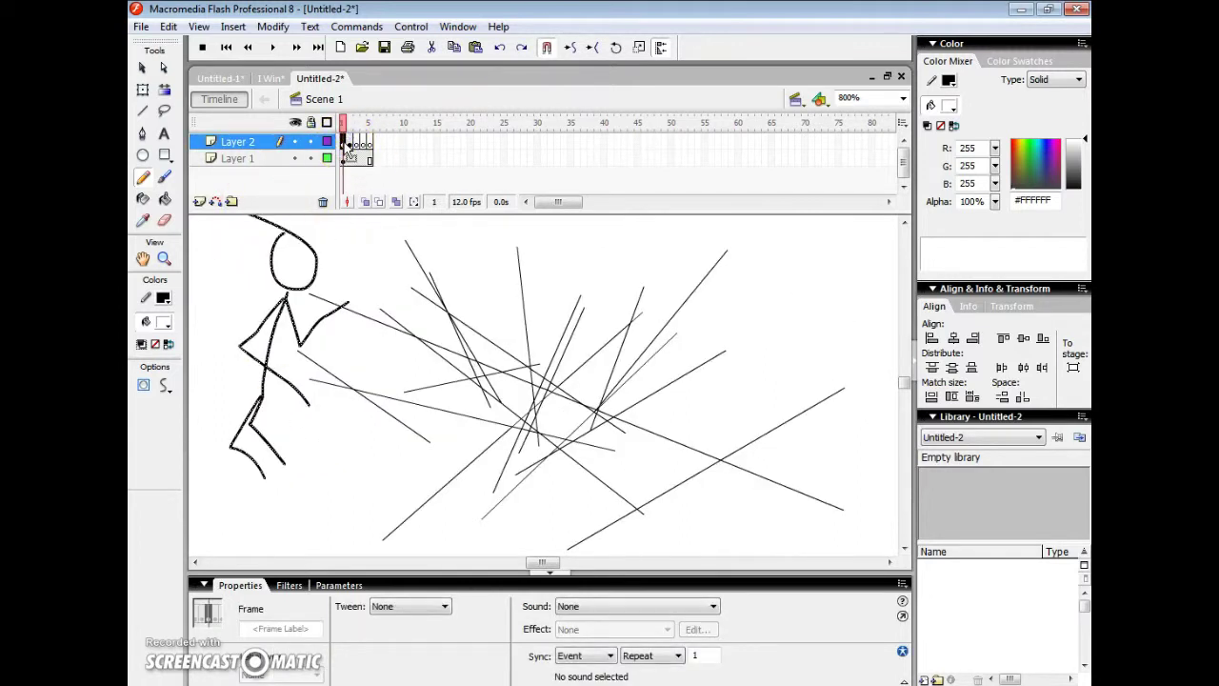
pyautogui.click(345, 158)
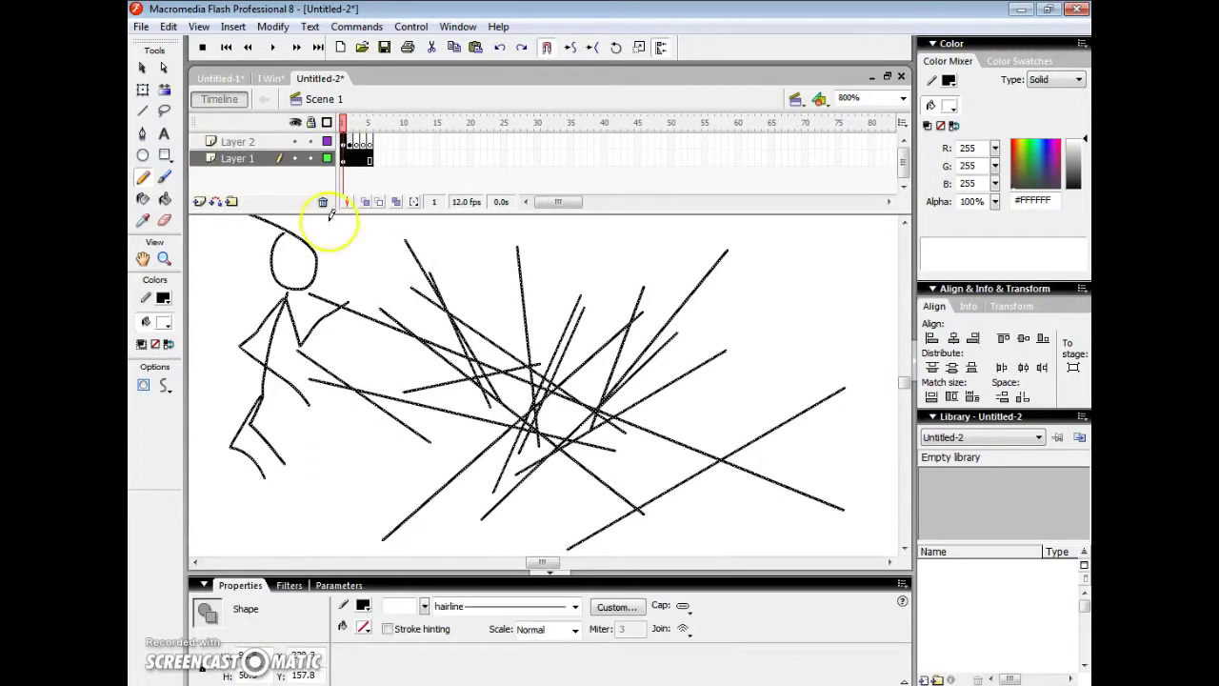
pyautogui.moveTo(333, 237)
pyautogui.mouseDown()
pyautogui.moveTo(409, 403)
pyautogui.moveTo(190, 293)
pyautogui.mouseUp()
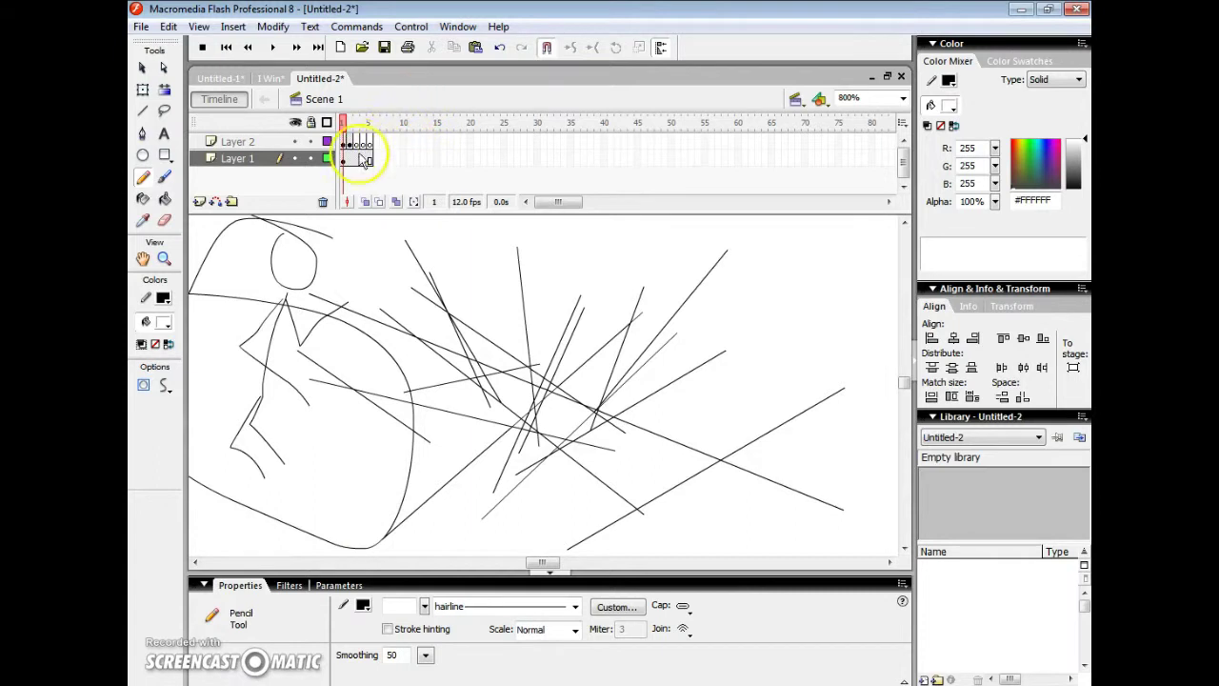
pyautogui.moveTo(349, 141); pyautogui.dragTo(364, 143)
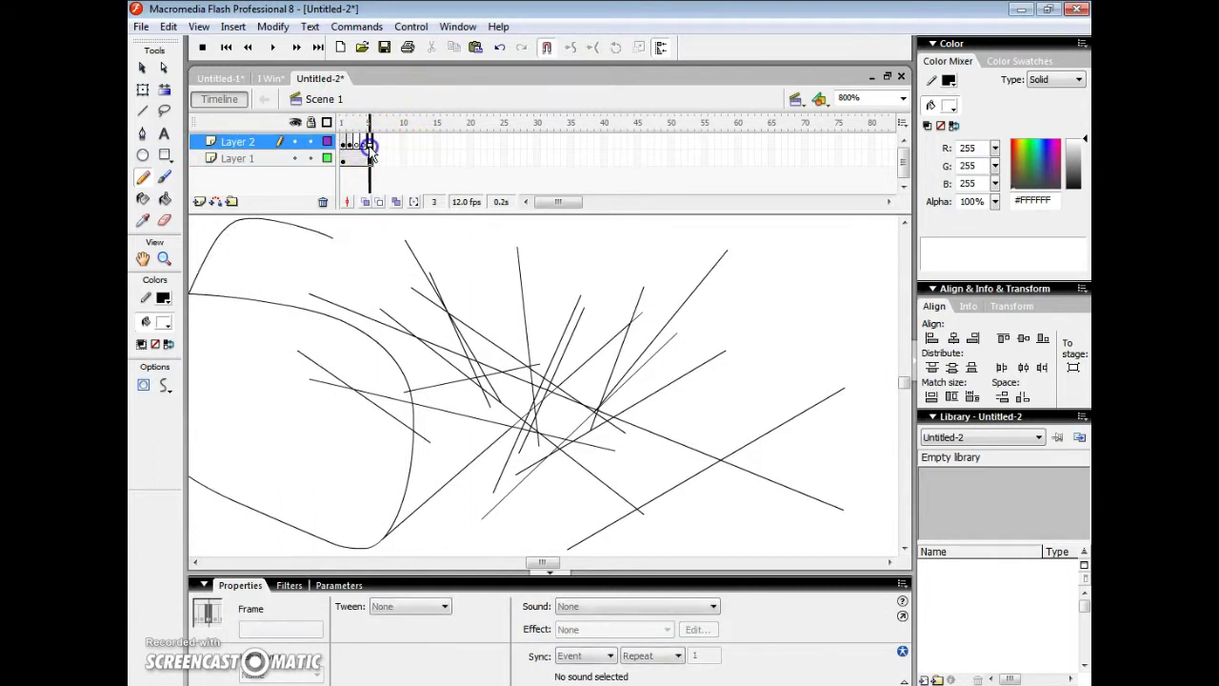
pyautogui.click(359, 159)
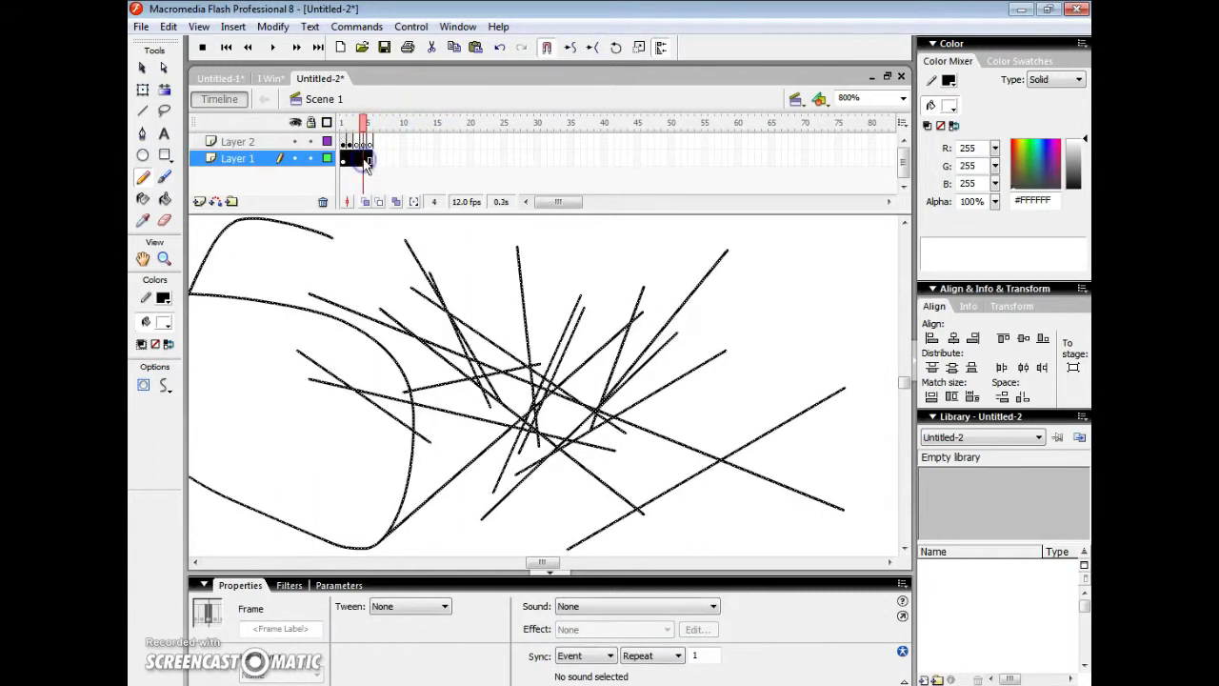
pyautogui.press('Delete')
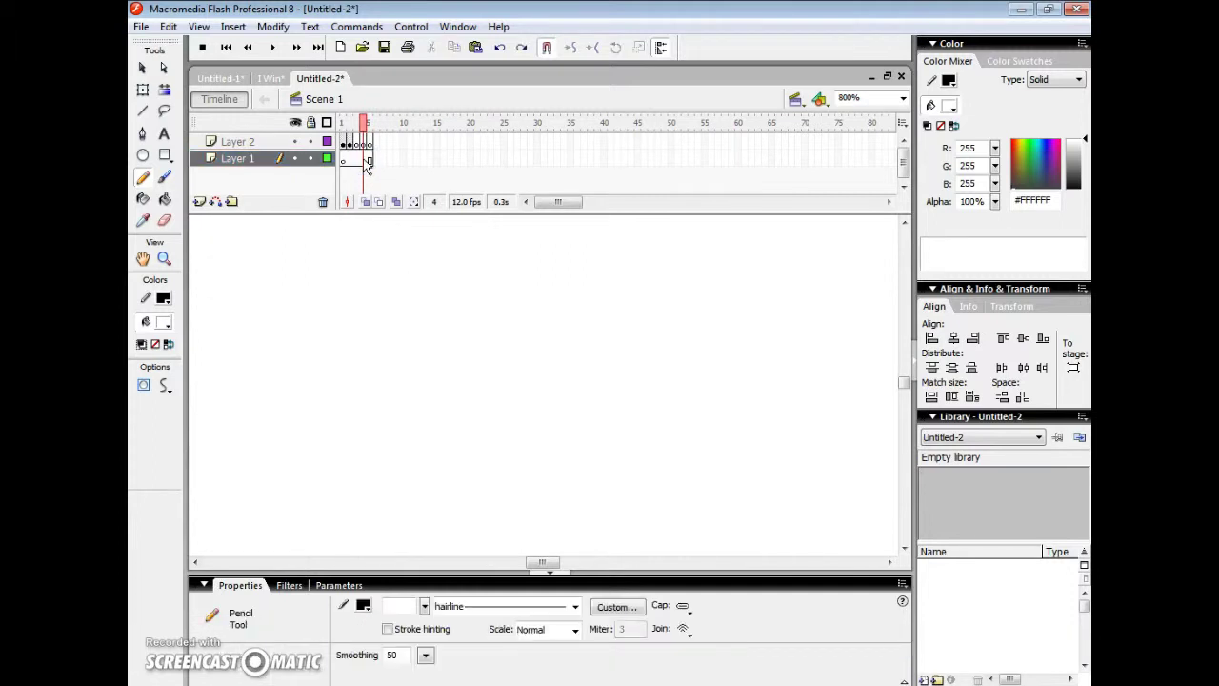
# Flip through the frames to check their drawings, then select frames 1–4 on both layers.
pyautogui.click(359, 144)
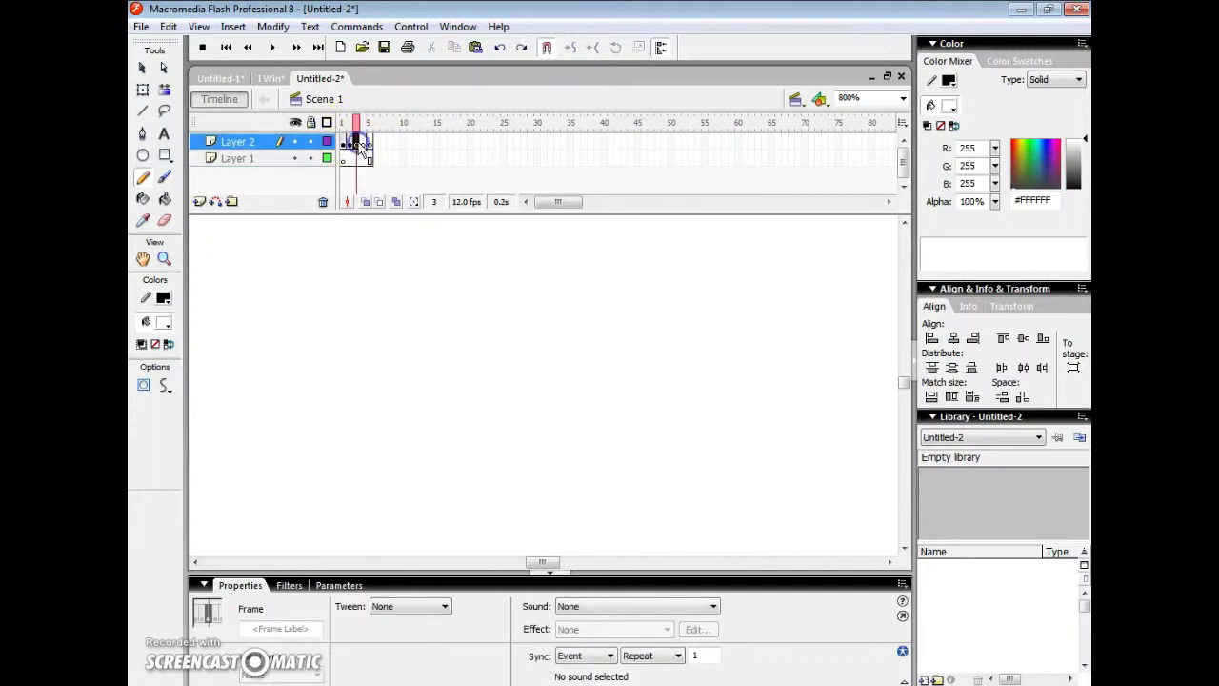
pyautogui.moveTo(390, 153); pyautogui.dragTo(362, 143)
pyautogui.click(324, 158)
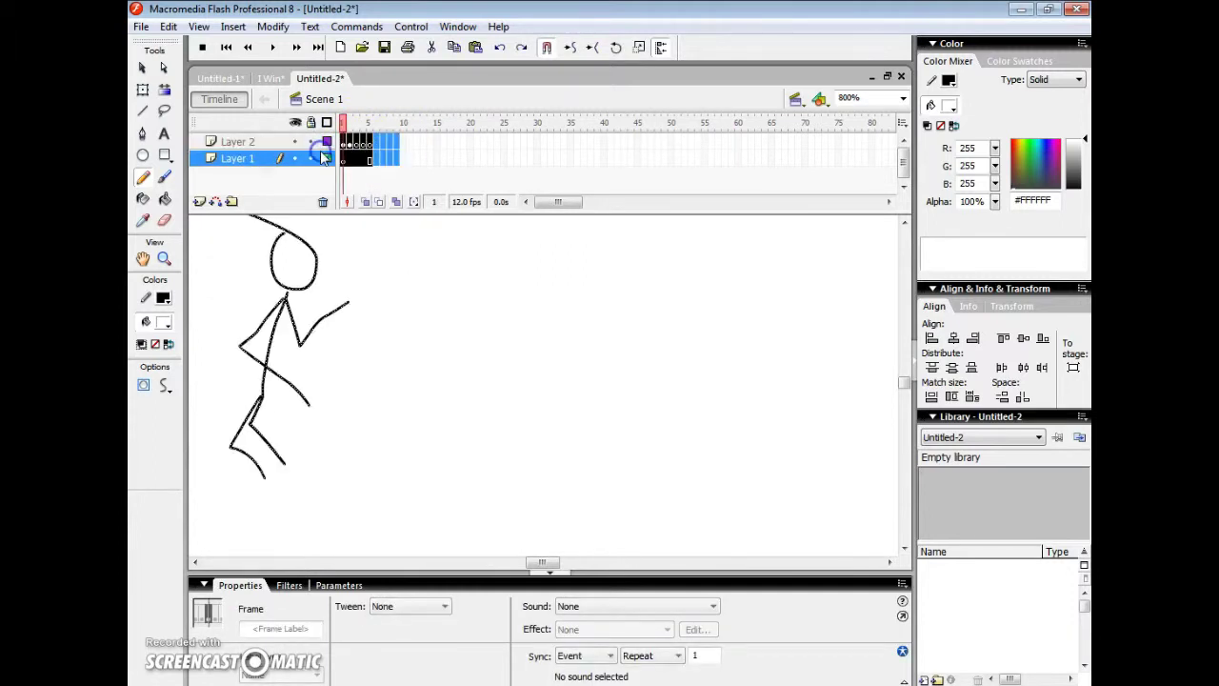
pyautogui.click(577, 286)
pyautogui.click(305, 132)
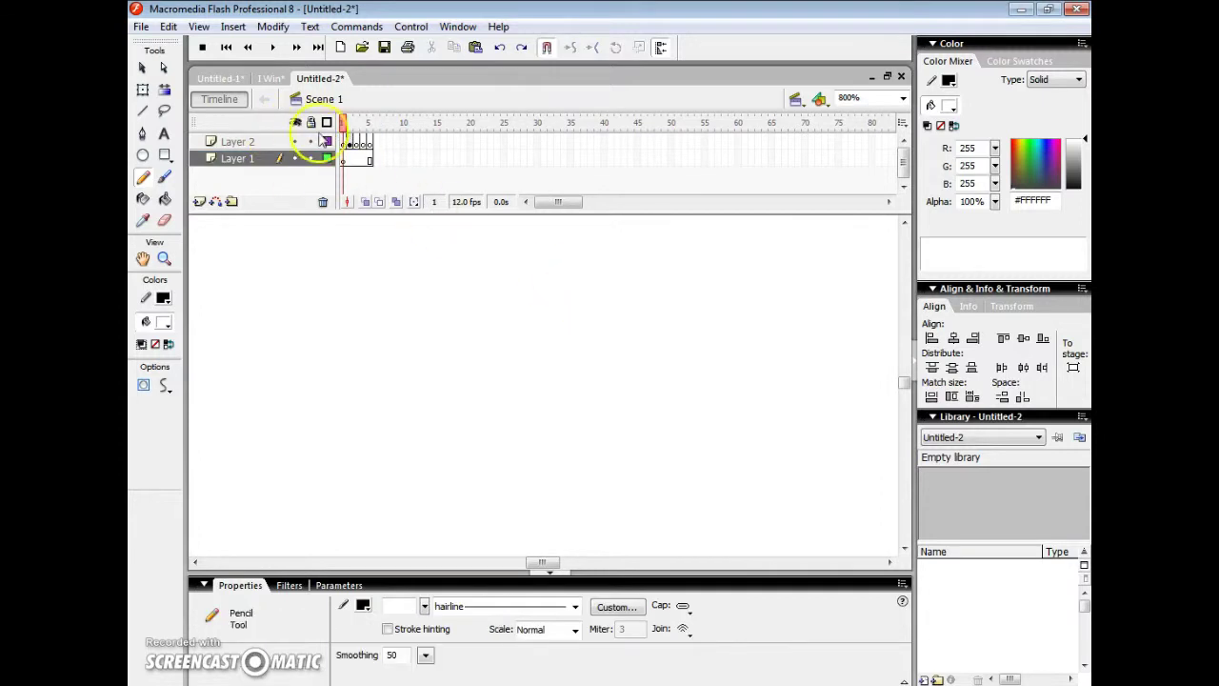
pyautogui.click(352, 143)
pyautogui.click(353, 141)
pyautogui.click(353, 142)
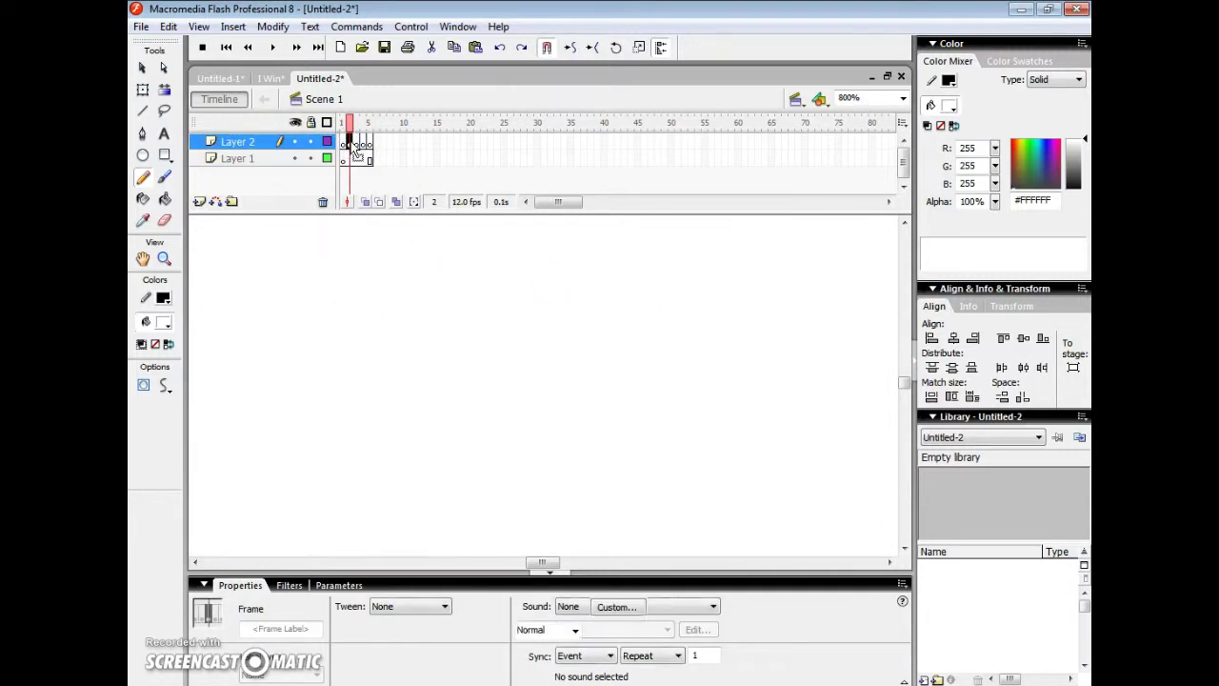
pyautogui.click(353, 143)
pyautogui.moveTo(352, 143)
pyautogui.mouseDown()
pyautogui.moveTo(381, 144)
pyautogui.moveTo(360, 160)
pyautogui.mouseUp()
# Remove frames 1–4 from both layers and dismiss the no-current-frame warning with OK.
pyautogui.rightClick(357, 162)
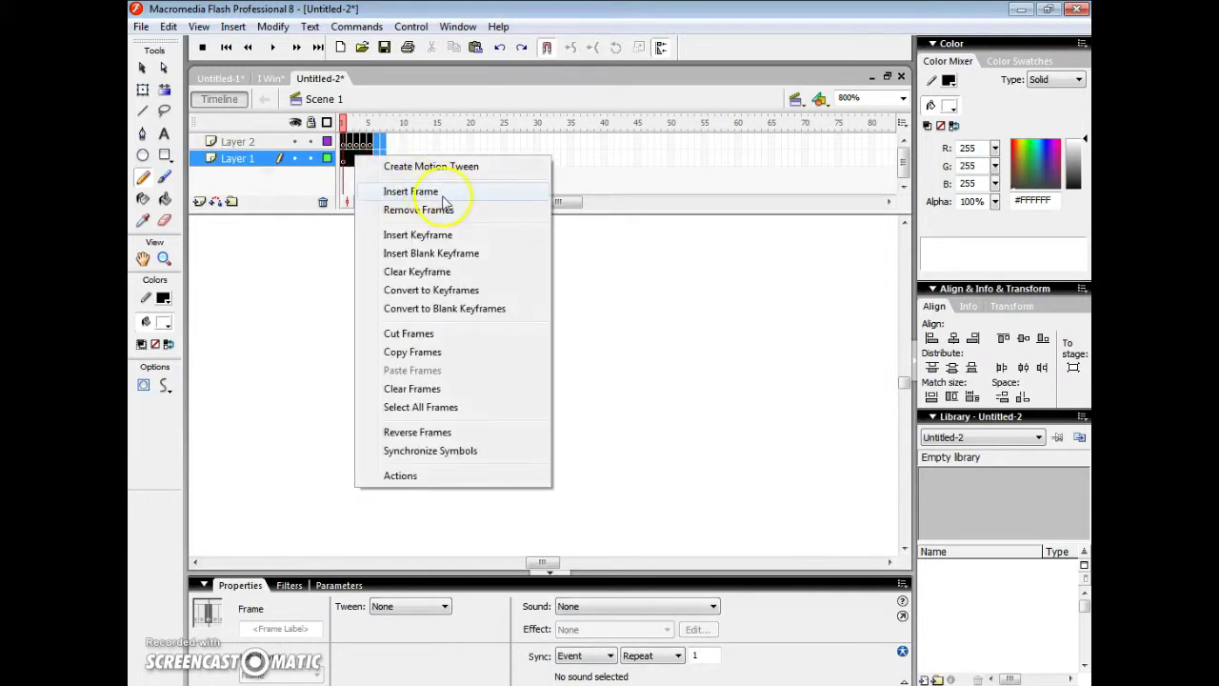
pyautogui.click(448, 212)
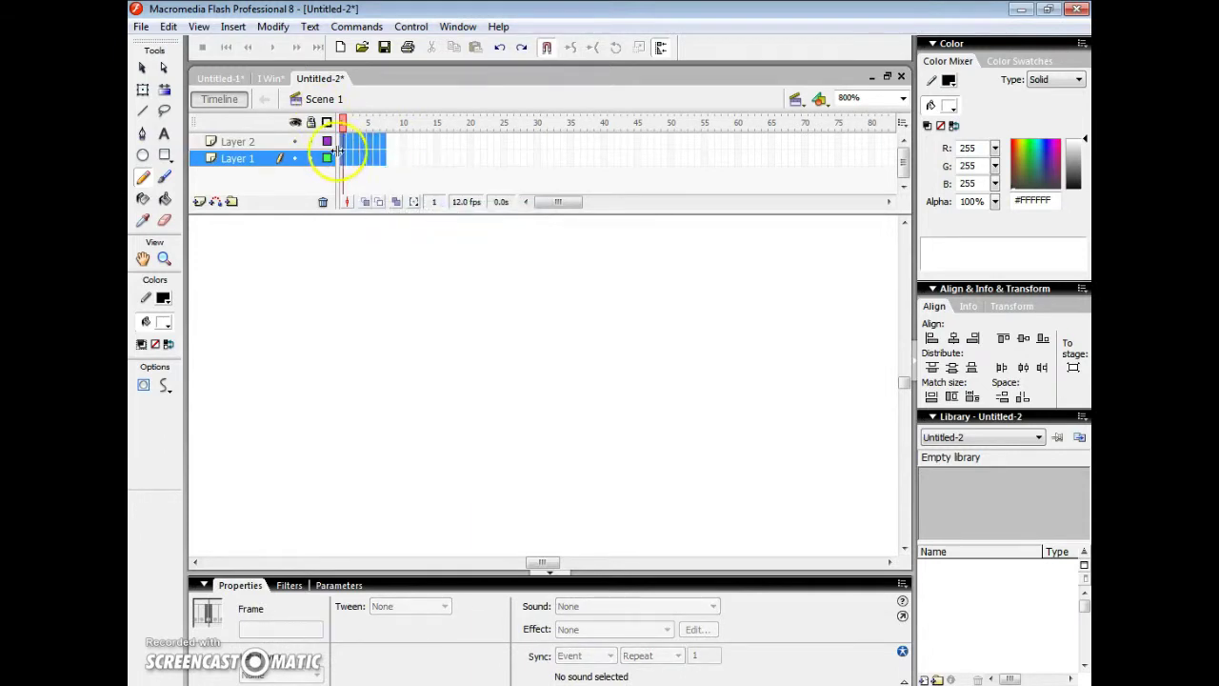
pyautogui.click(343, 141)
pyautogui.click(413, 221)
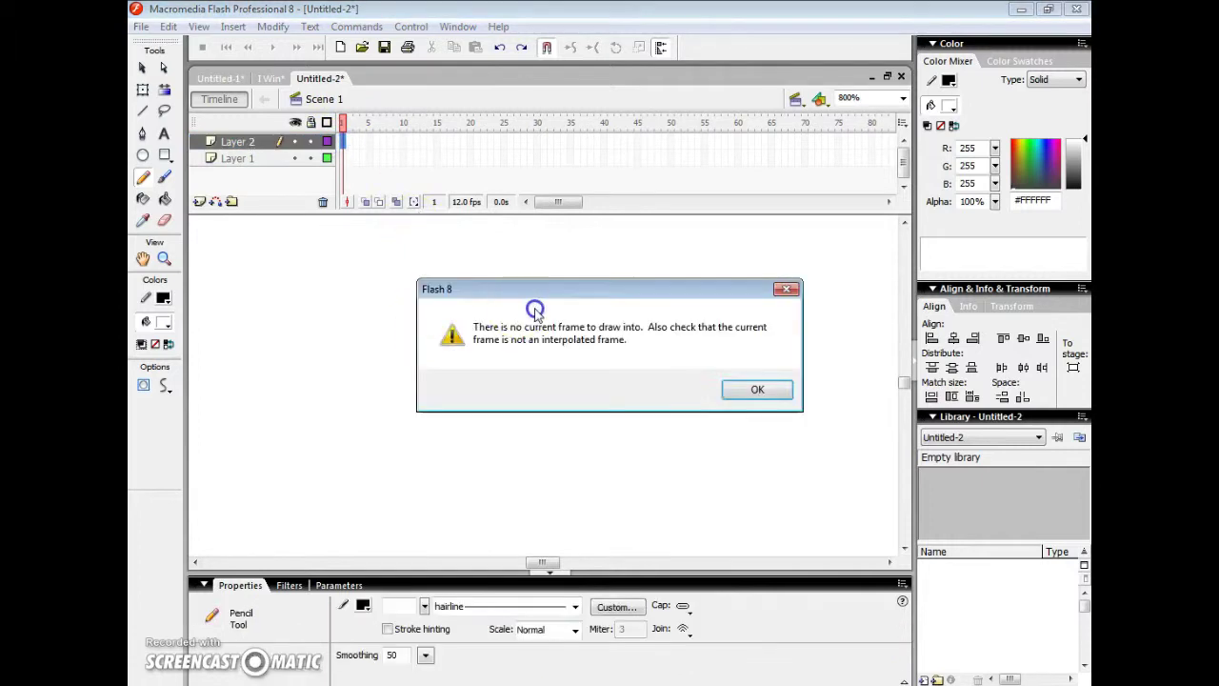
pyautogui.click(752, 389)
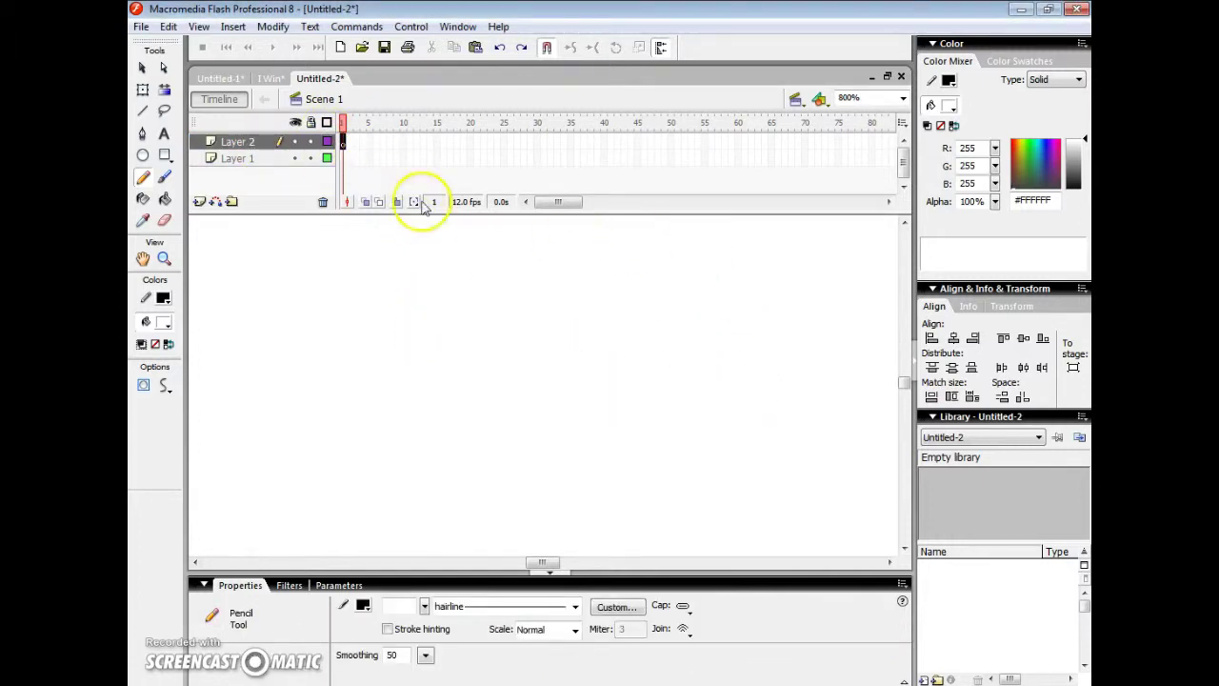
pyautogui.click(345, 159)
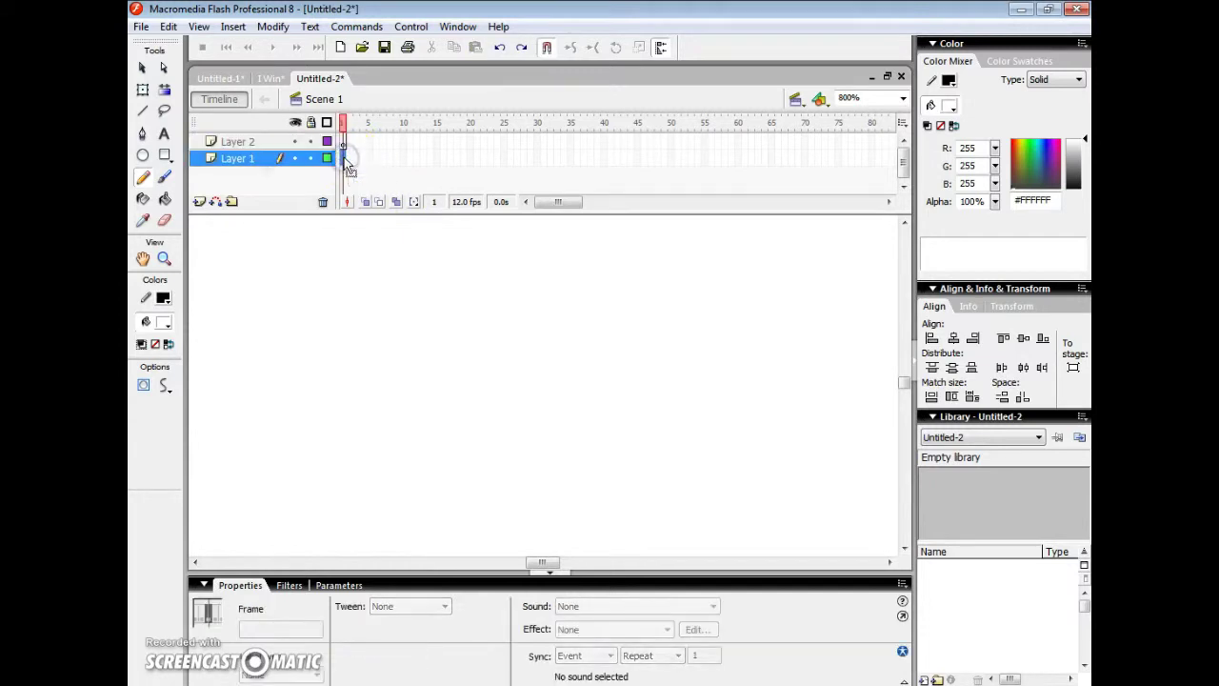
pyautogui.click(143, 177)
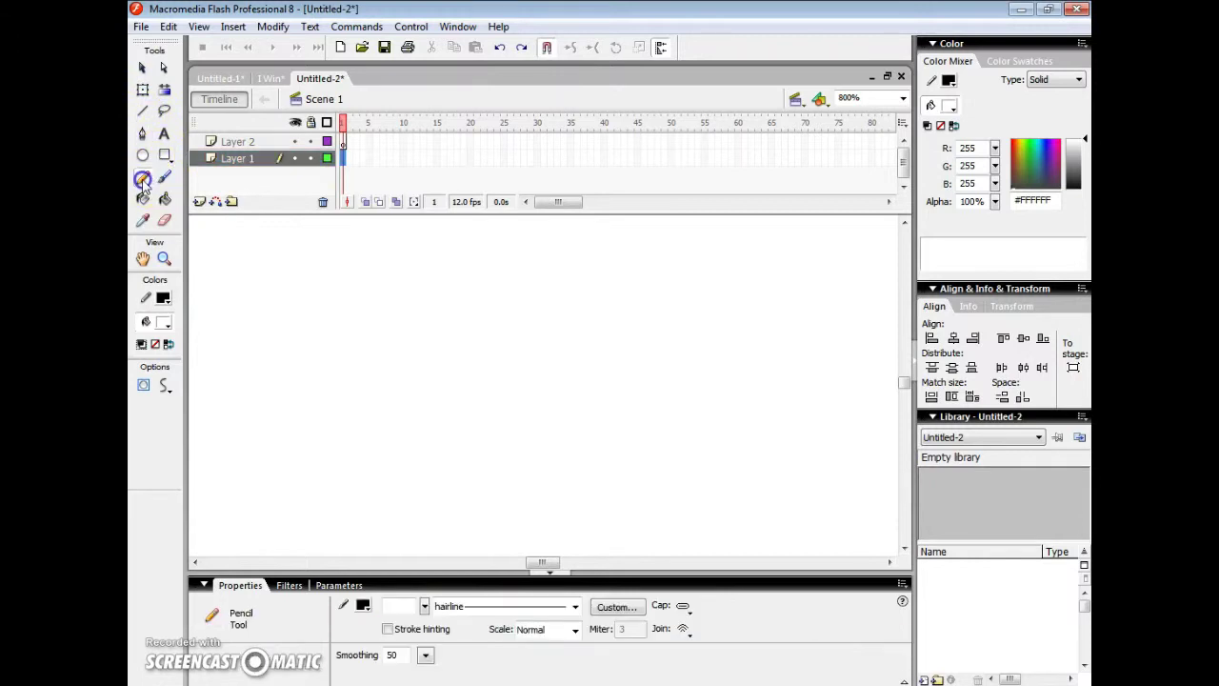
pyautogui.click(424, 606)
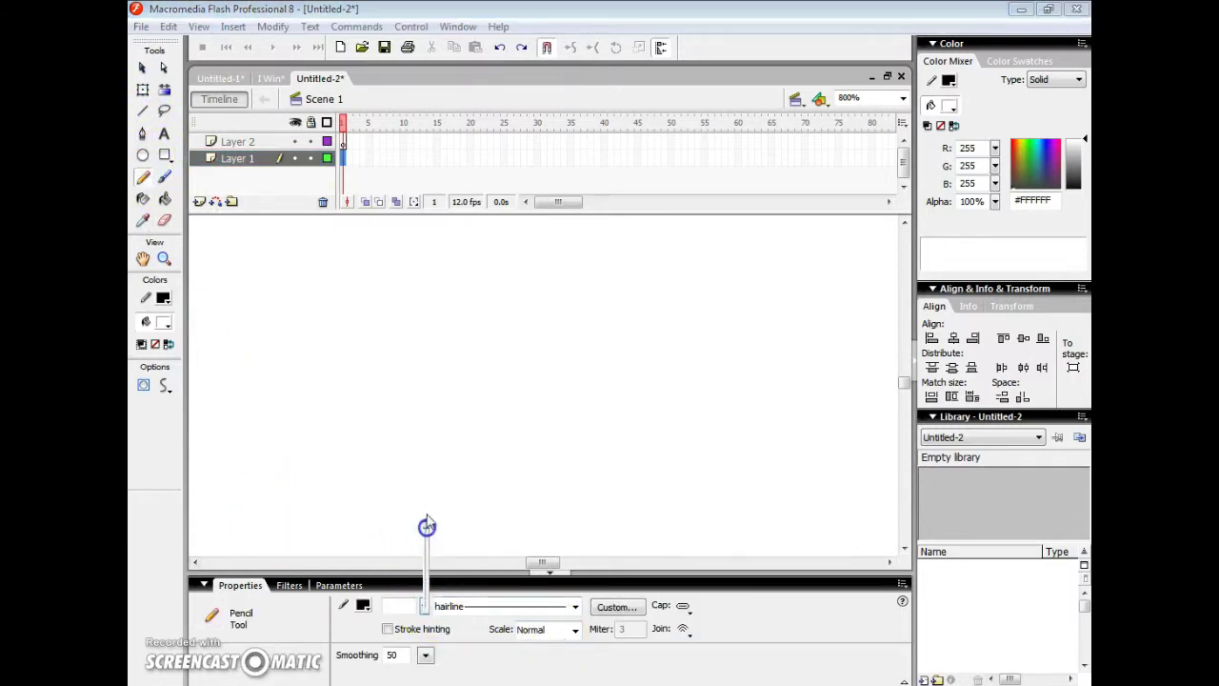
pyautogui.moveTo(427, 527); pyautogui.dragTo(426, 526)
pyautogui.moveTo(468, 435); pyautogui.dragTo(534, 460)
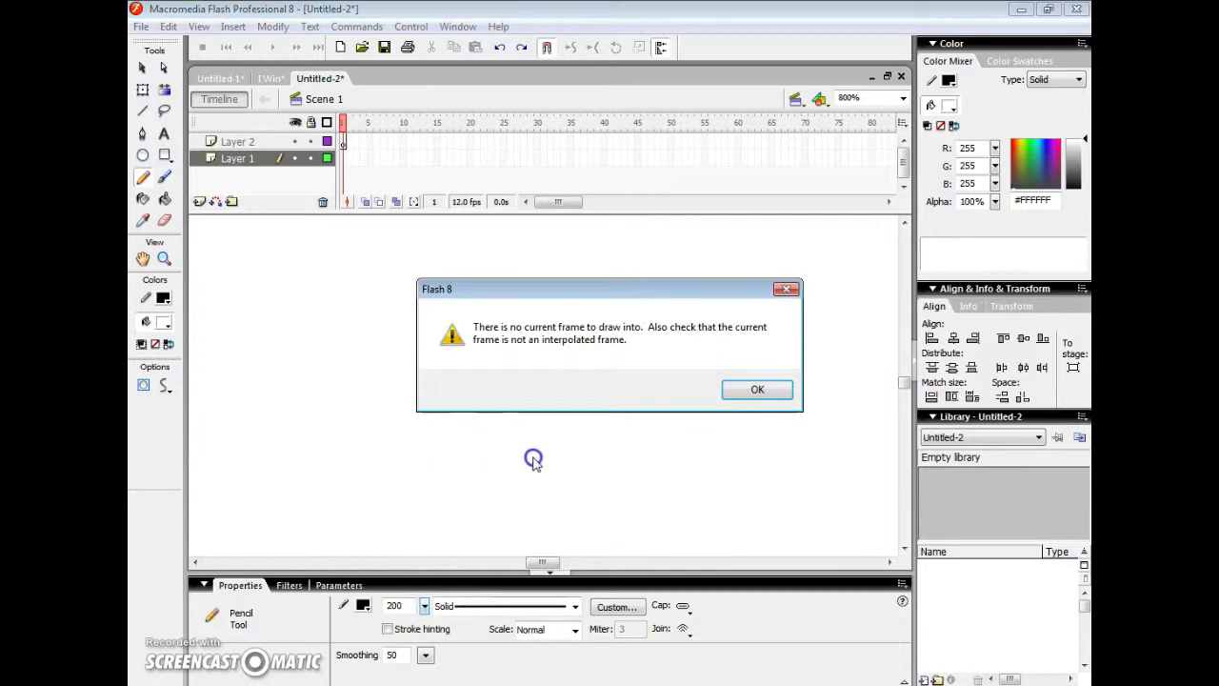
pyautogui.click(760, 389)
pyautogui.click(344, 142)
pyautogui.moveTo(442, 305)
pyautogui.mouseDown()
pyautogui.moveTo(480, 370)
pyautogui.moveTo(542, 400)
pyautogui.mouseUp()
pyautogui.click(426, 608)
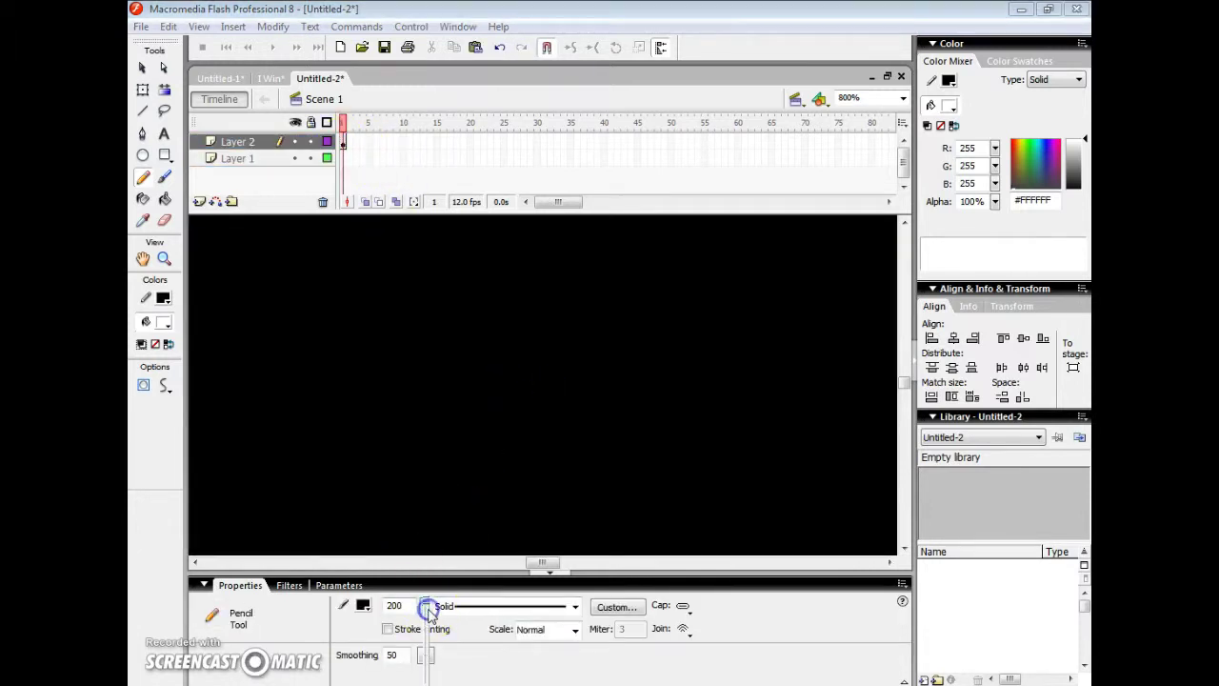
pyautogui.moveTo(432, 680); pyautogui.dragTo(431, 680)
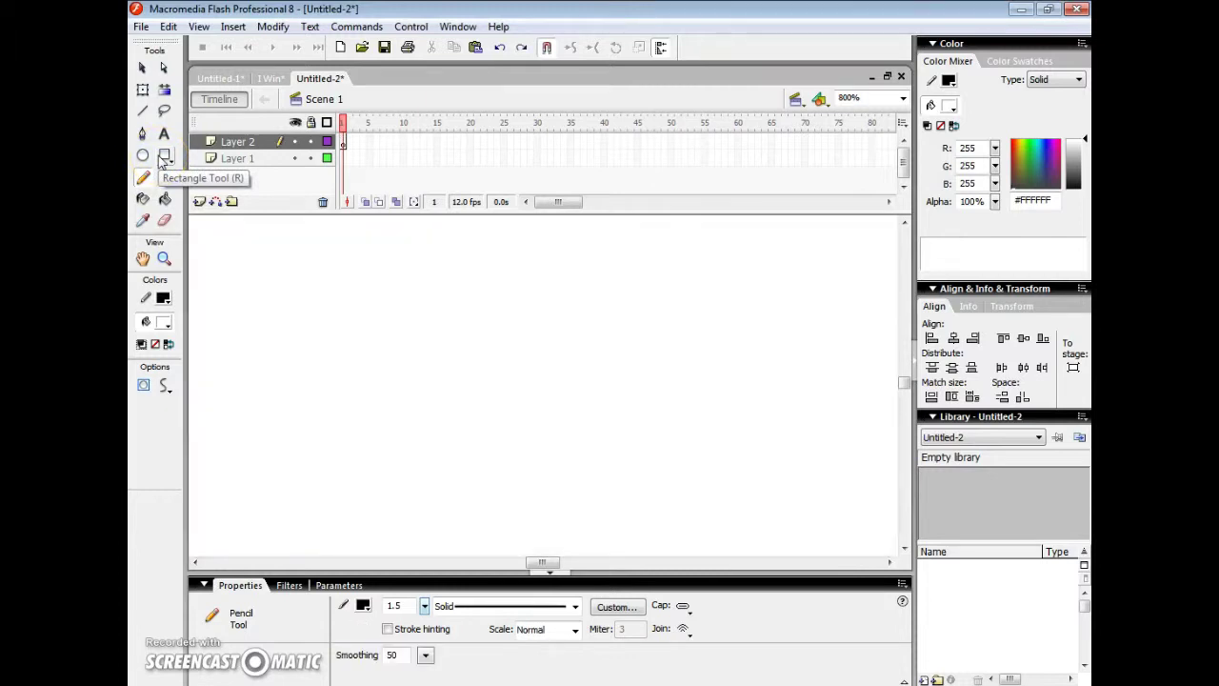
pyautogui.moveTo(380, 288)
pyautogui.mouseDown()
pyautogui.moveTo(411, 341)
pyautogui.moveTo(443, 331)
pyautogui.mouseUp()
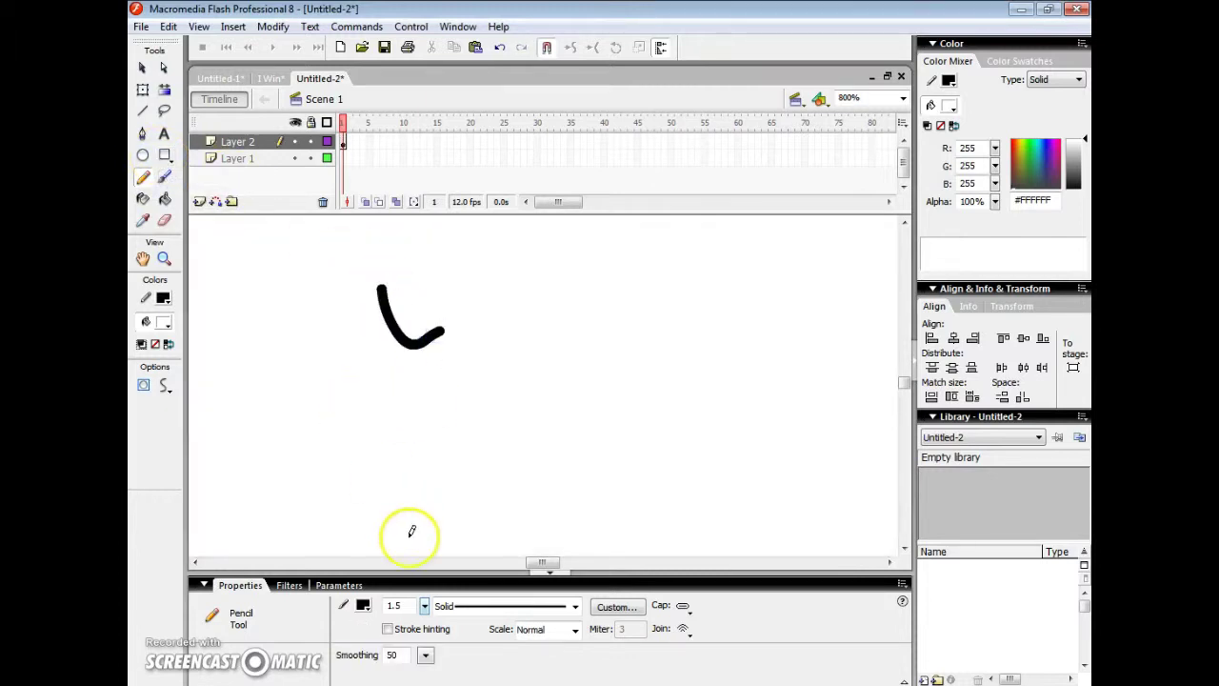
pyautogui.click(424, 606)
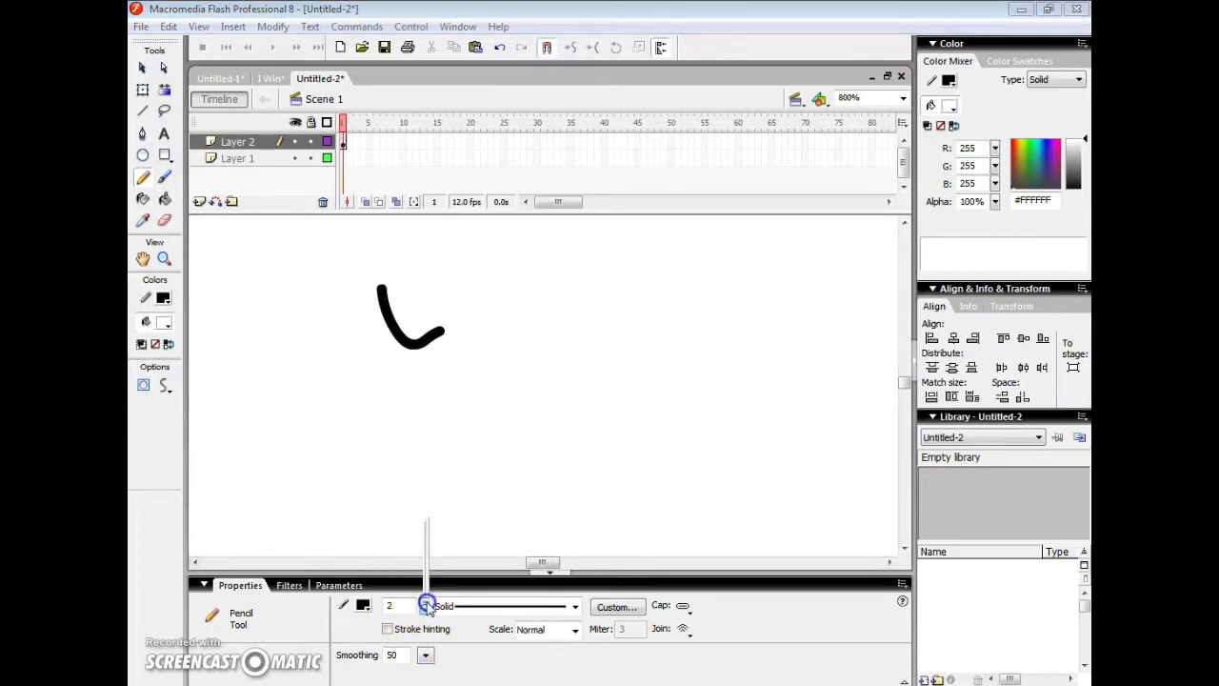
pyautogui.click(463, 348)
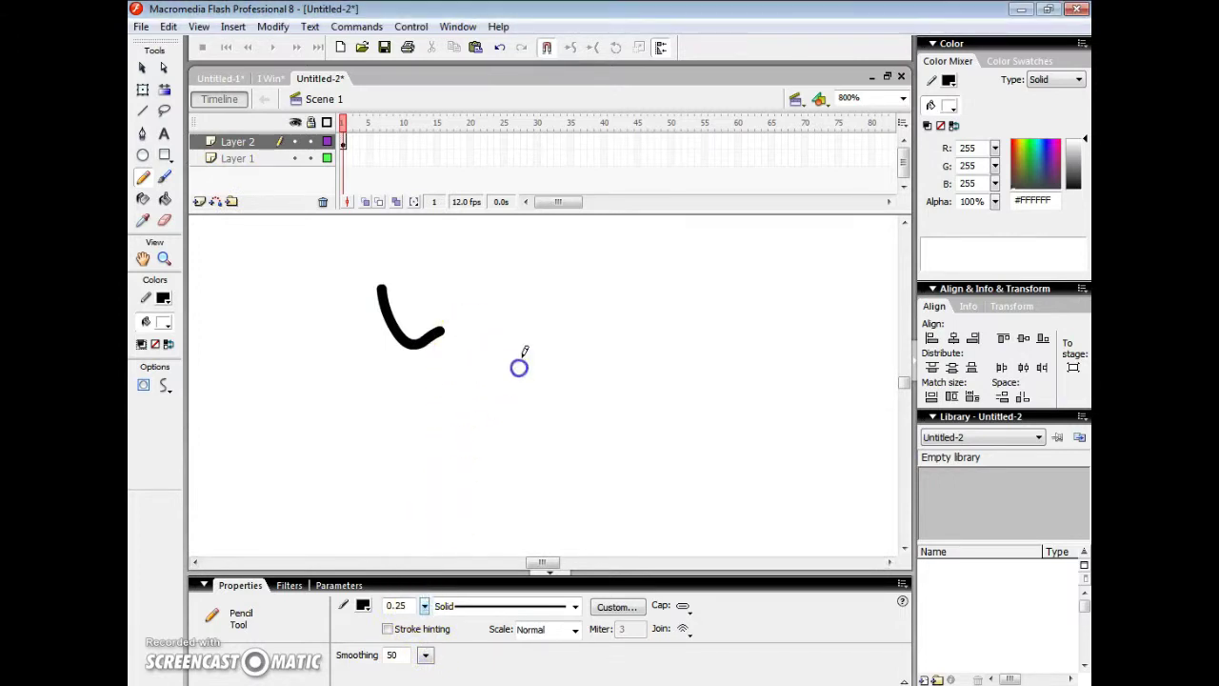
pyautogui.moveTo(540, 450); pyautogui.dragTo(615, 398)
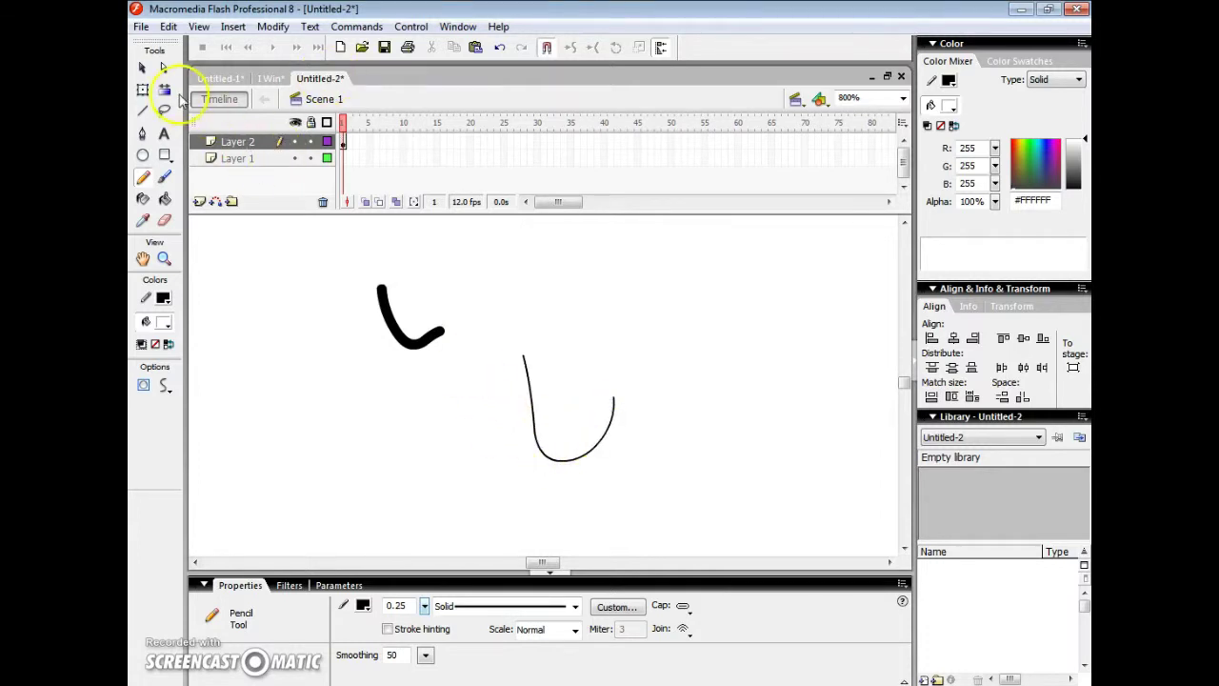
pyautogui.click(142, 68)
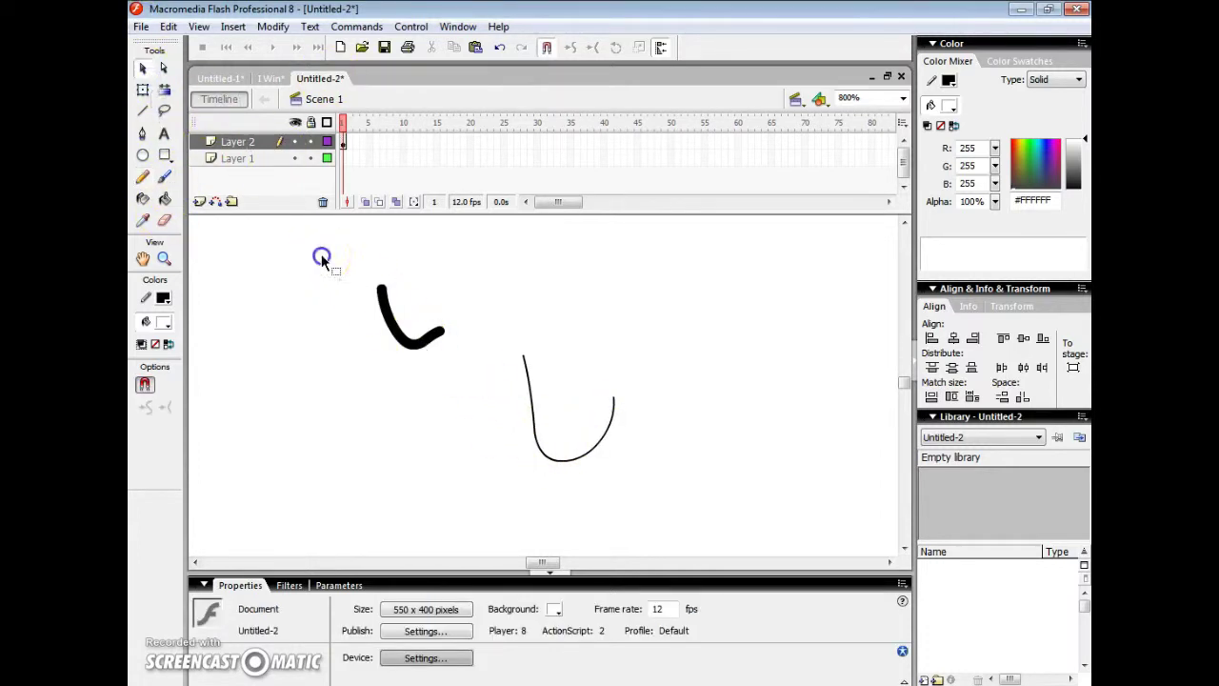
pyautogui.moveTo(321, 254)
pyautogui.mouseDown()
pyautogui.moveTo(580, 476)
pyautogui.moveTo(705, 513)
pyautogui.mouseUp()
pyautogui.hotkey('ctrl', 'z')
pyautogui.hotkey('ctrl', 'z')
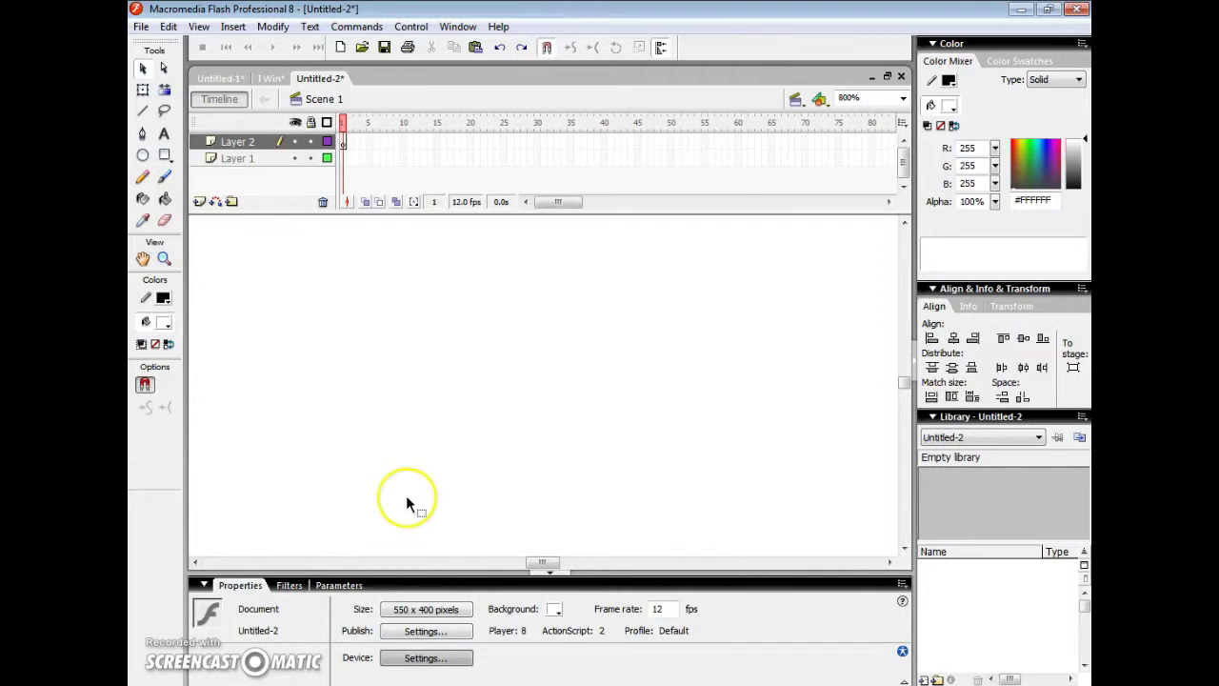
# On frame 1 of Layer 1, pick the Brush tool at a smaller size with black fill.
pyautogui.click(343, 159)
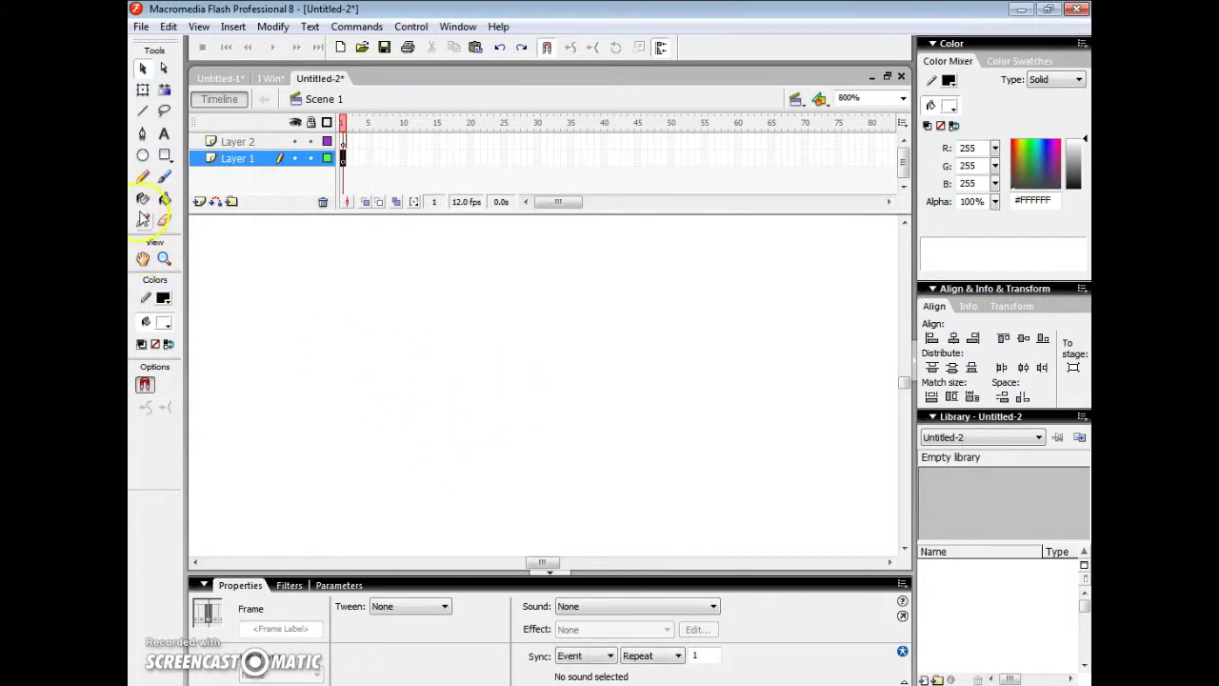
pyautogui.click(164, 177)
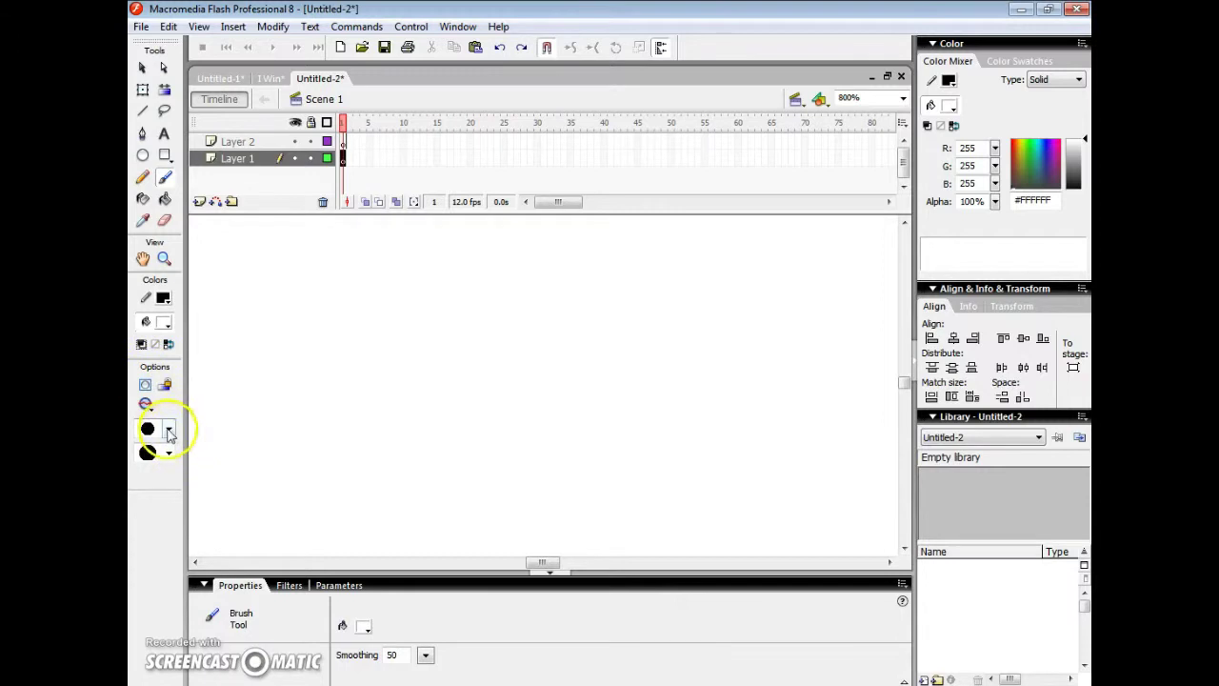
pyautogui.click(167, 429)
pyautogui.click(154, 493)
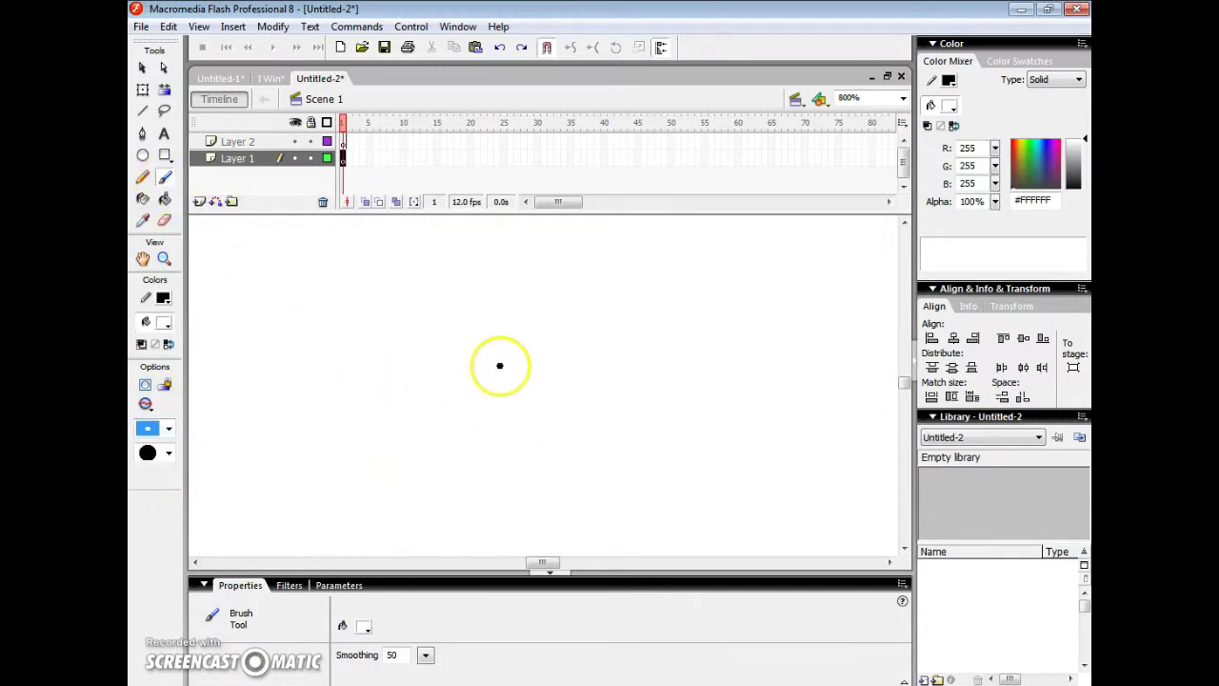
pyautogui.click(458, 286)
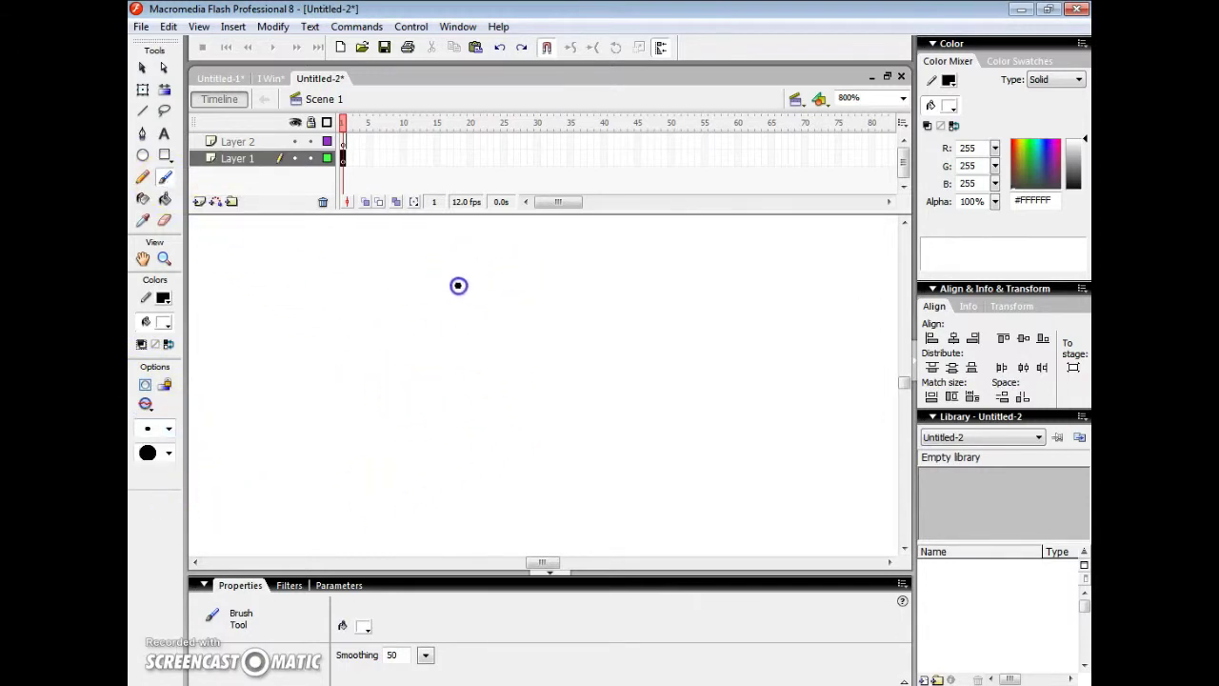
pyautogui.click(168, 344)
# Paint the stick figure's round head, body and first arm.
pyautogui.moveTo(563, 277); pyautogui.dragTo(495, 309)
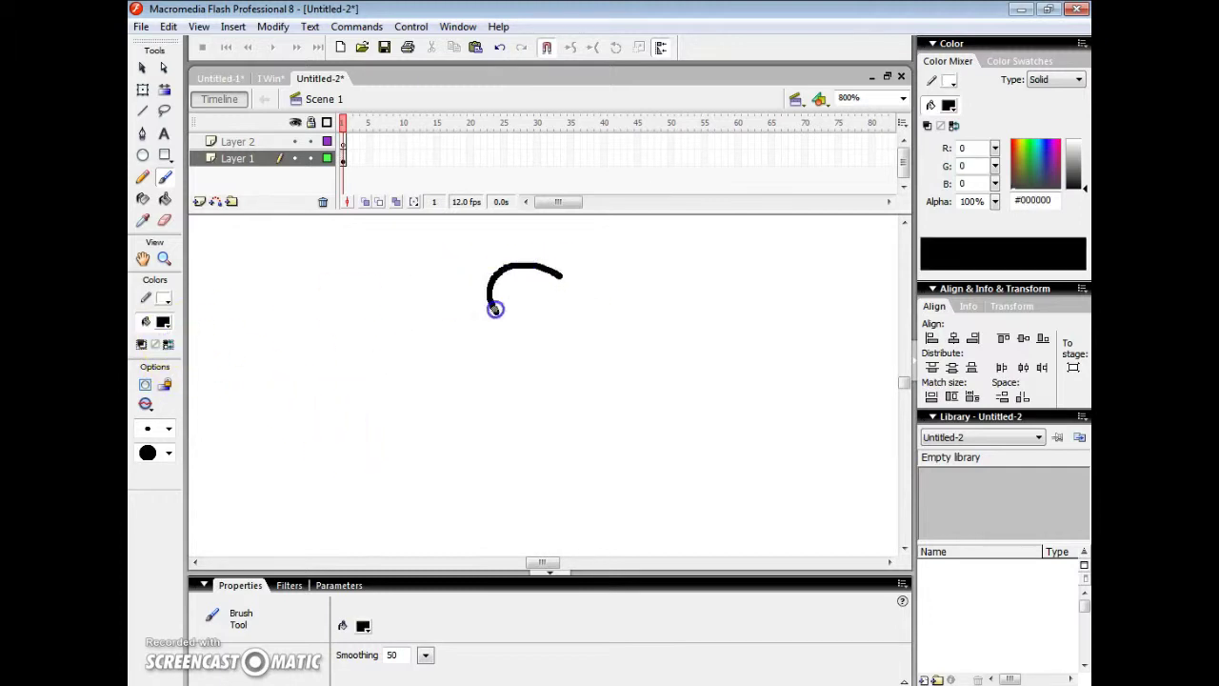
pyautogui.moveTo(562, 274); pyautogui.dragTo(562, 275)
pyautogui.moveTo(525, 329); pyautogui.dragTo(527, 393)
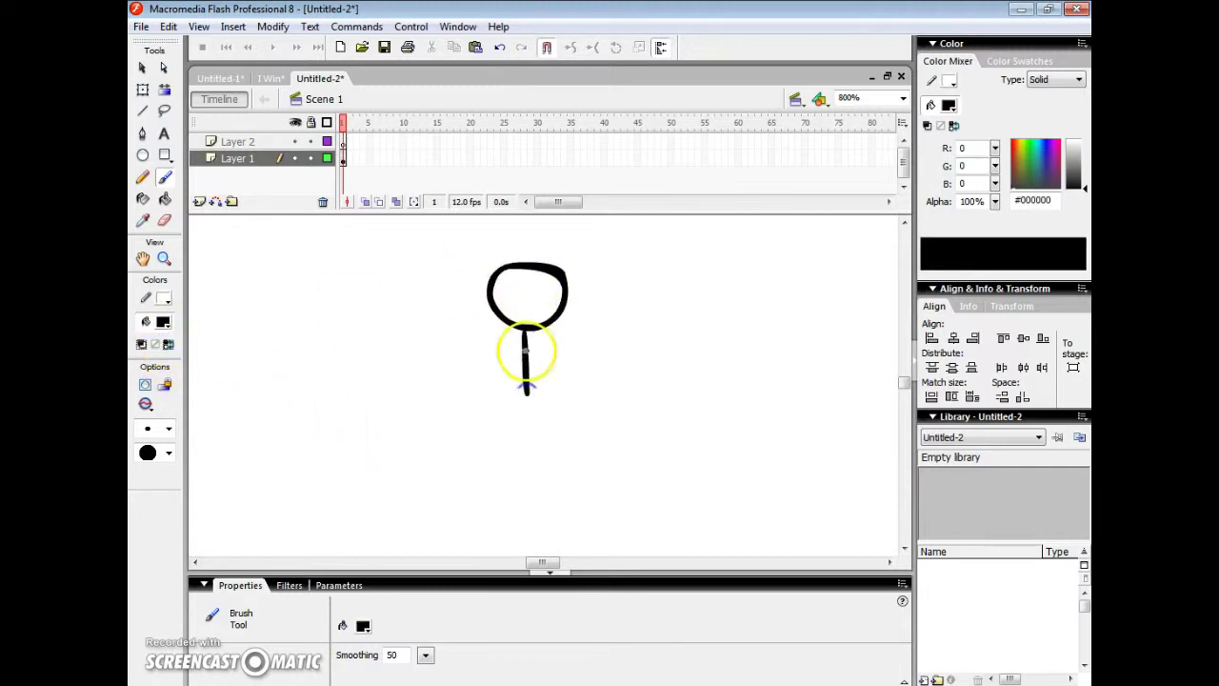
pyautogui.moveTo(522, 331); pyautogui.dragTo(531, 340)
pyautogui.moveTo(555, 335); pyautogui.dragTo(556, 335)
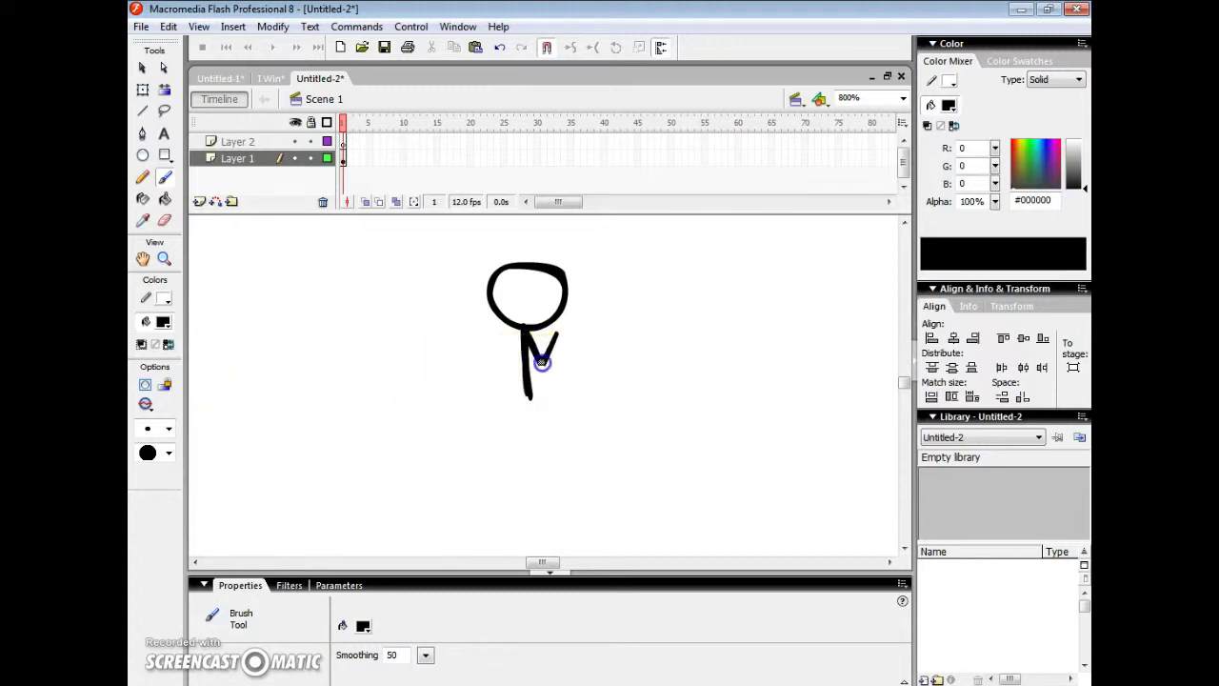
# Lock the brush fill, then paint both legs and the second arm.
pyautogui.click(147, 405)
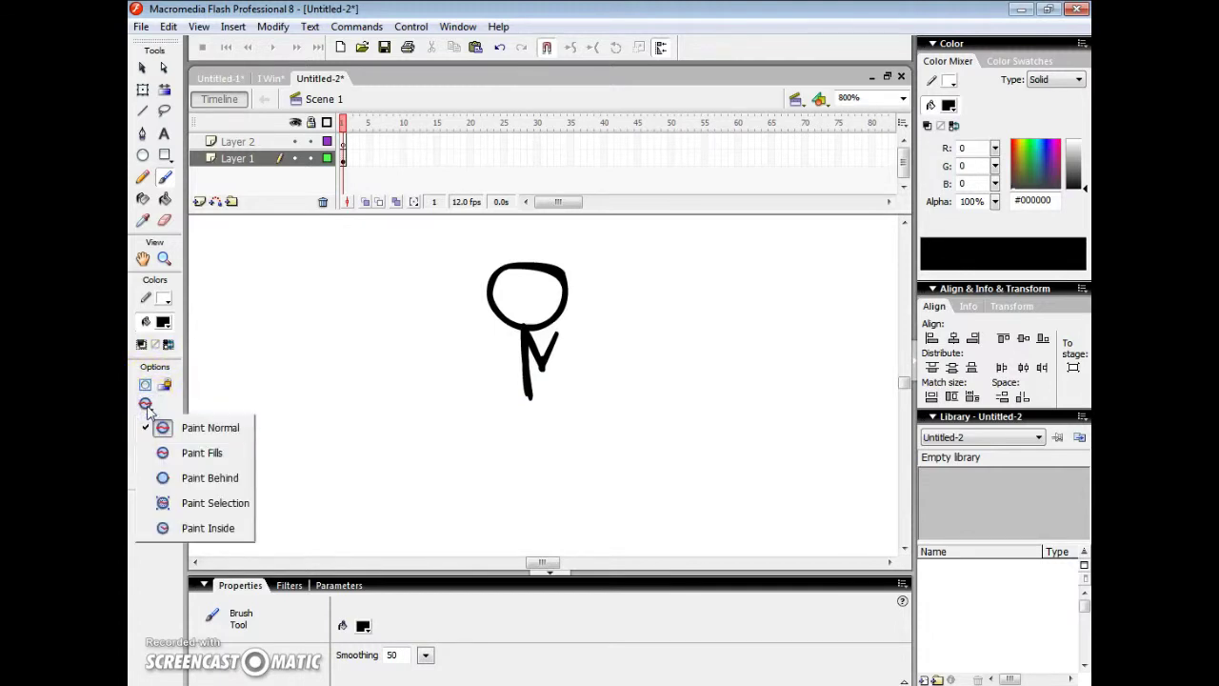
pyautogui.click(164, 384)
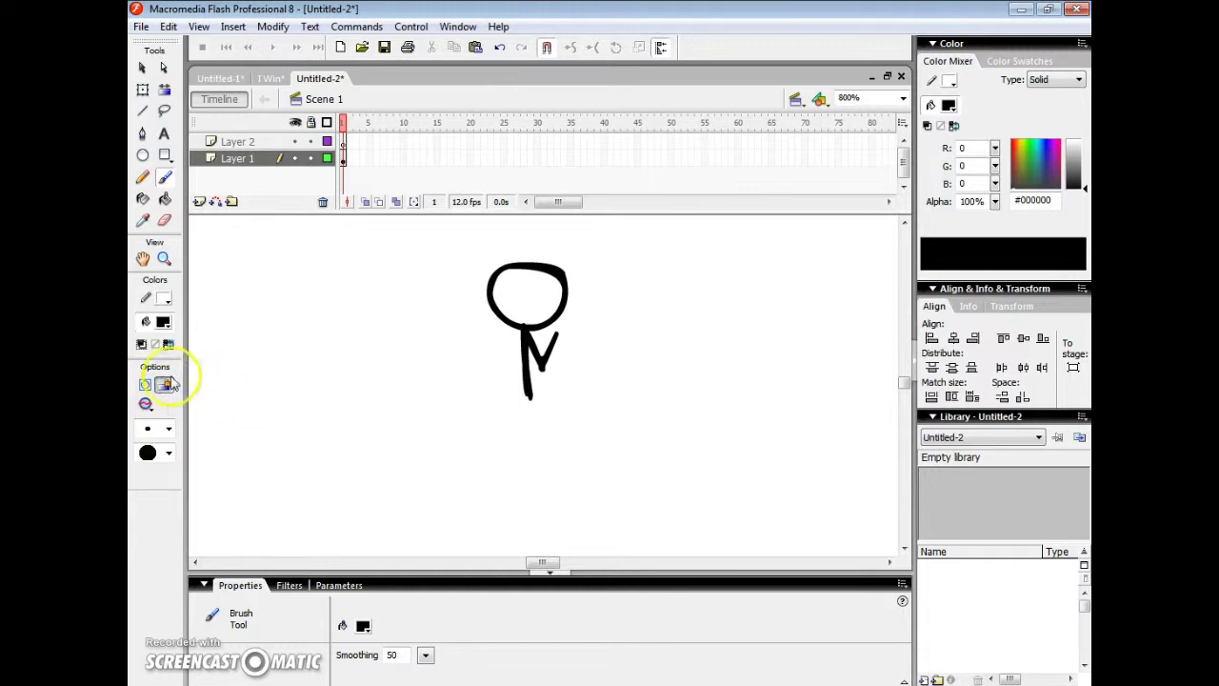
pyautogui.click(529, 394)
pyautogui.moveTo(527, 400); pyautogui.dragTo(542, 424)
pyautogui.moveTo(538, 478); pyautogui.dragTo(540, 478)
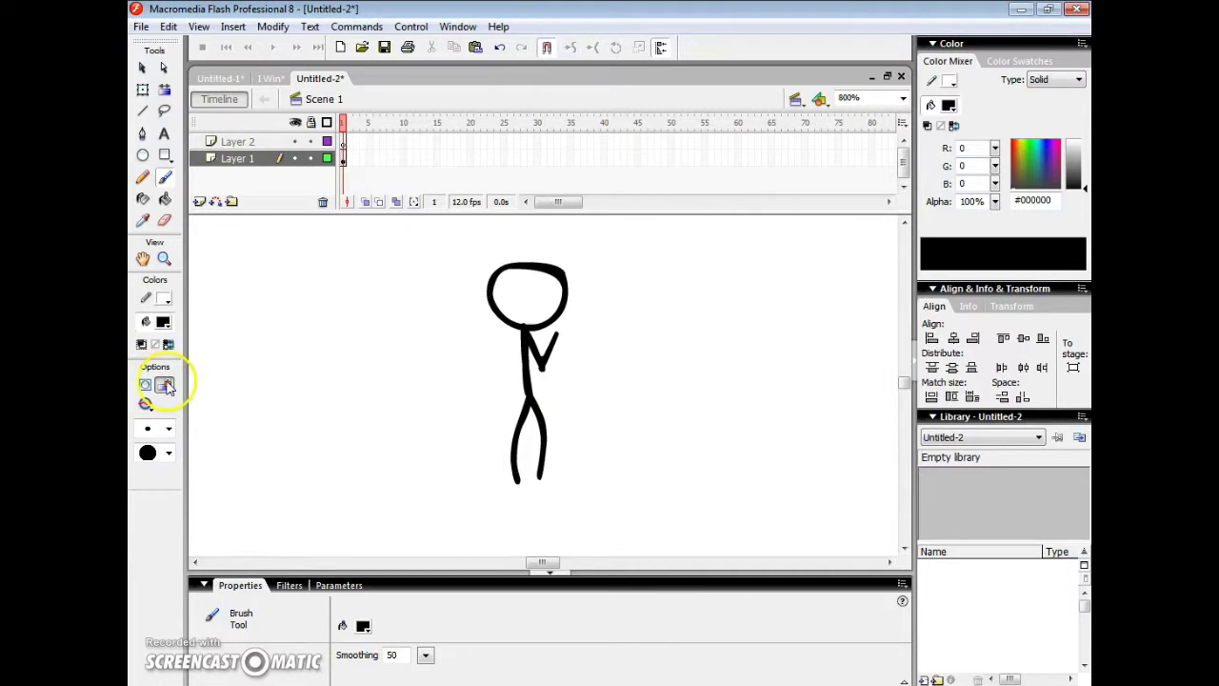
pyautogui.click(526, 330)
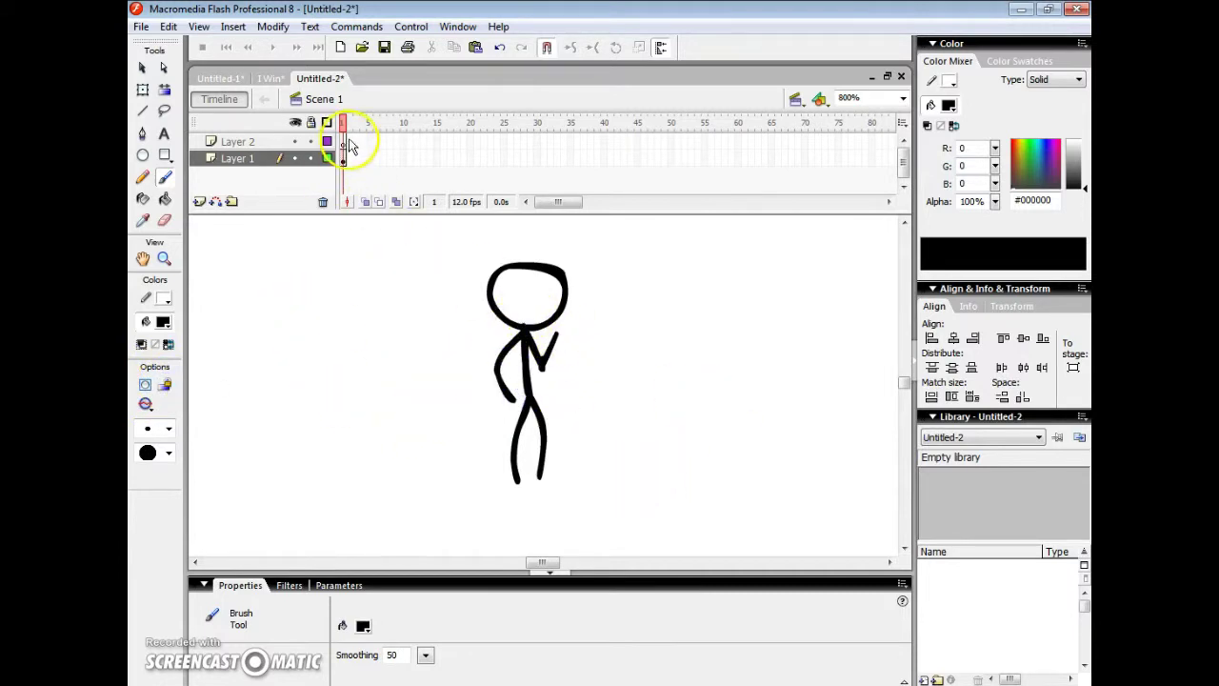
# Extend Layer 1's stick figure across frames 1–28 with F5.
pyautogui.moveTo(349, 158); pyautogui.dragTo(530, 166)
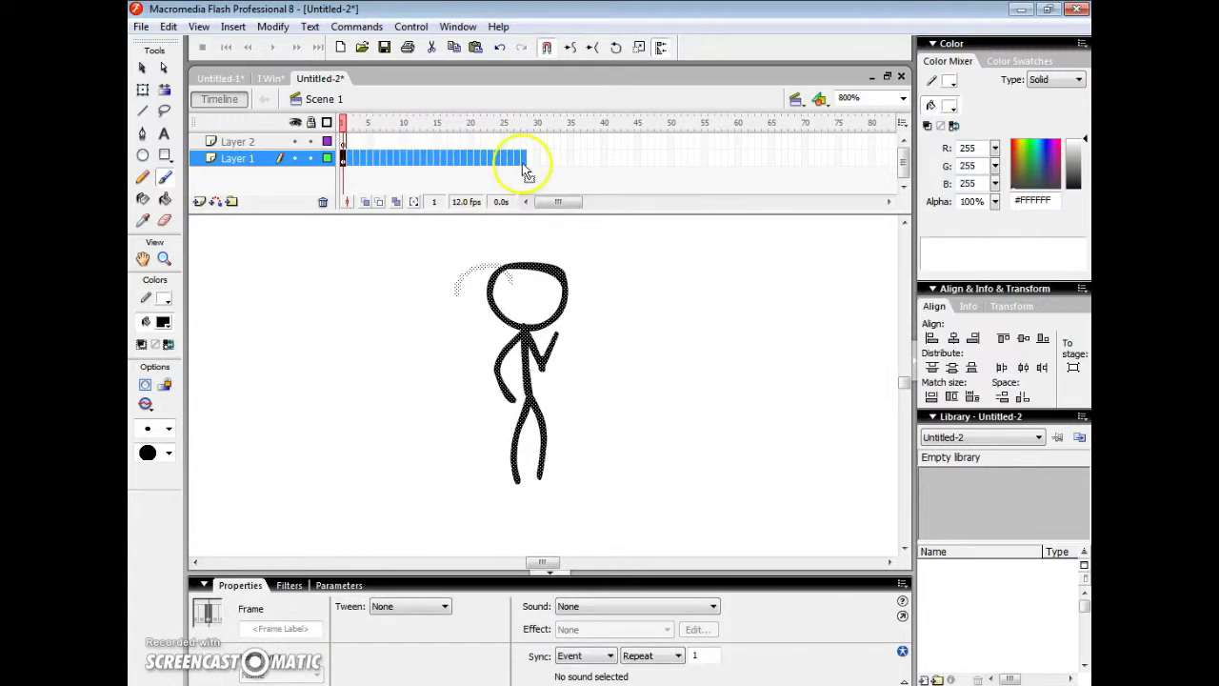
pyautogui.press('F5')
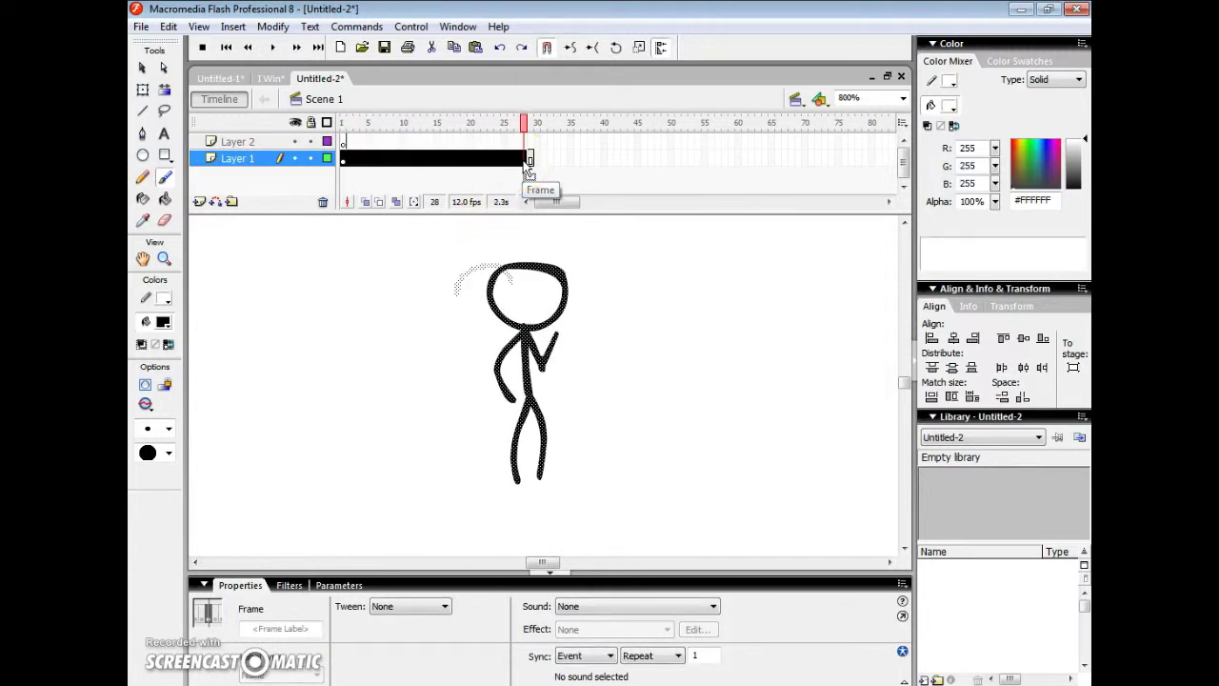
pyautogui.click(449, 141)
pyautogui.click(377, 158)
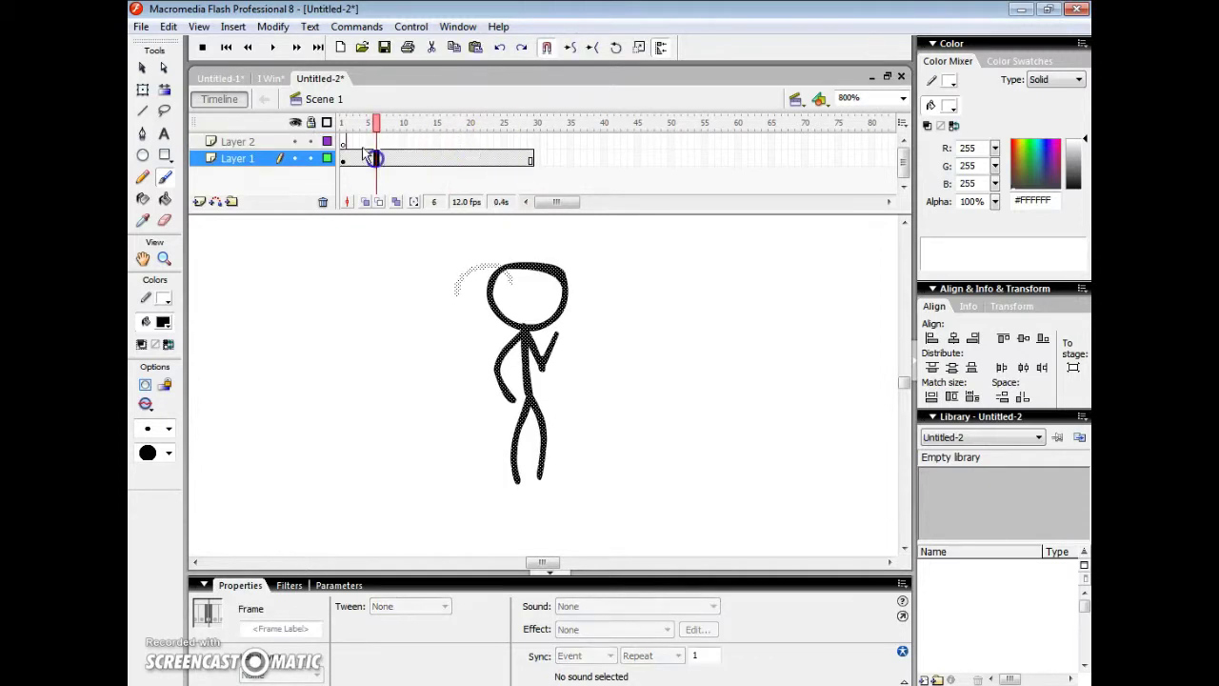
# Insert keyframes across Layer 2 frames 1–29.
pyautogui.click(346, 141)
pyautogui.click(348, 158)
pyautogui.click(357, 141)
pyautogui.moveTo(357, 141)
pyautogui.mouseDown()
pyautogui.moveTo(362, 155)
pyautogui.moveTo(367, 138)
pyautogui.moveTo(376, 158)
pyautogui.moveTo(416, 170)
pyautogui.moveTo(476, 143)
pyautogui.moveTo(493, 158)
pyautogui.moveTo(511, 153)
pyautogui.mouseUp()
pyautogui.moveTo(344, 141); pyautogui.dragTo(533, 133)
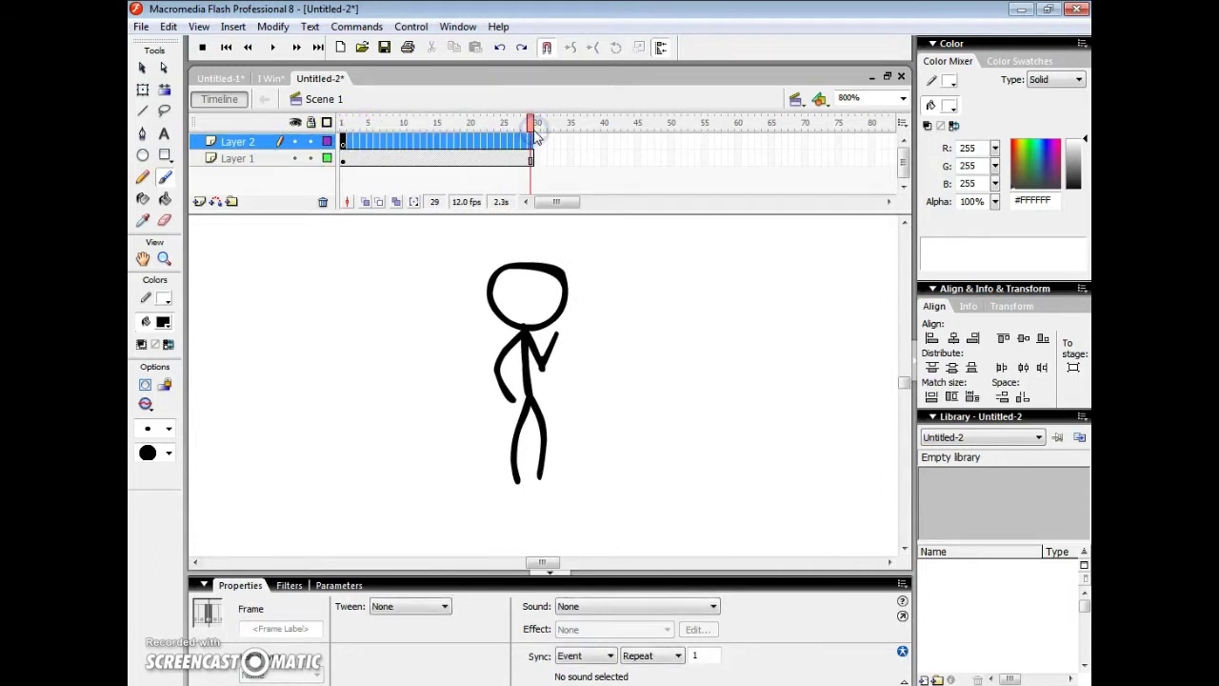
pyautogui.press('F6')
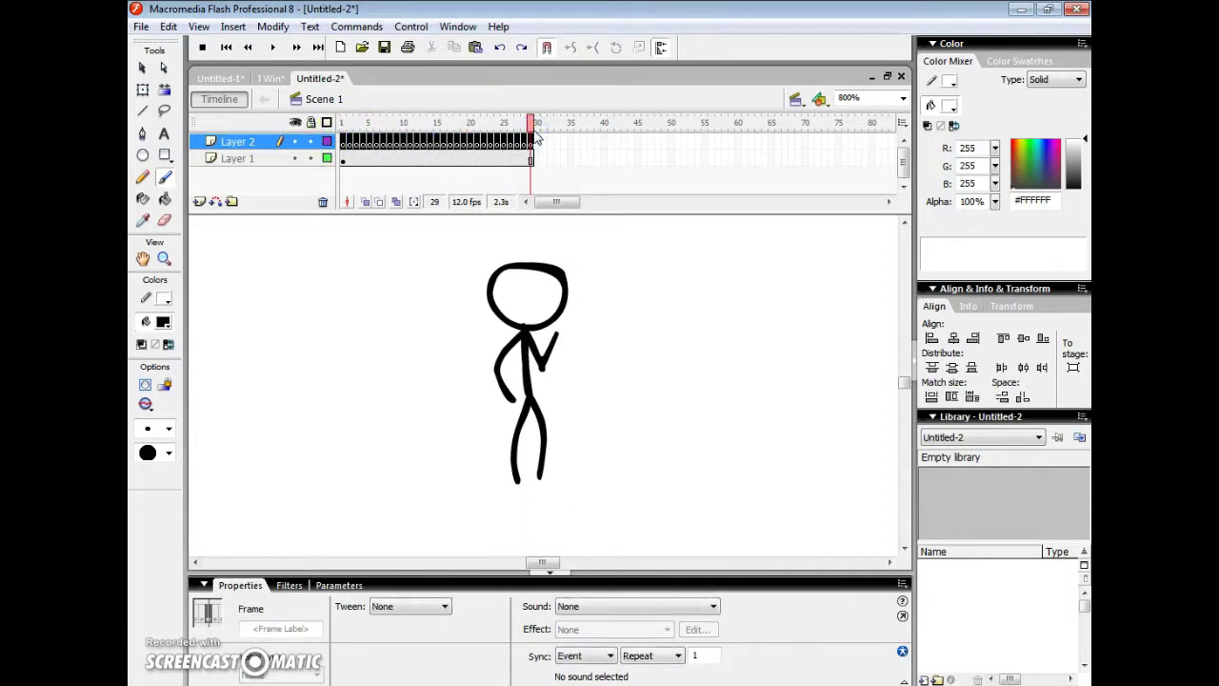
pyautogui.click(381, 159)
pyautogui.click(376, 141)
pyautogui.click(349, 141)
pyautogui.click(397, 141)
pyautogui.click(422, 141)
pyautogui.click(463, 160)
pyautogui.click(446, 162)
pyautogui.click(424, 142)
pyautogui.click(430, 158)
pyautogui.click(442, 143)
pyautogui.click(455, 158)
pyautogui.click(483, 141)
pyautogui.click(483, 158)
pyautogui.click(482, 142)
pyautogui.click(435, 159)
pyautogui.click(422, 142)
pyautogui.click(422, 159)
pyautogui.click(452, 142)
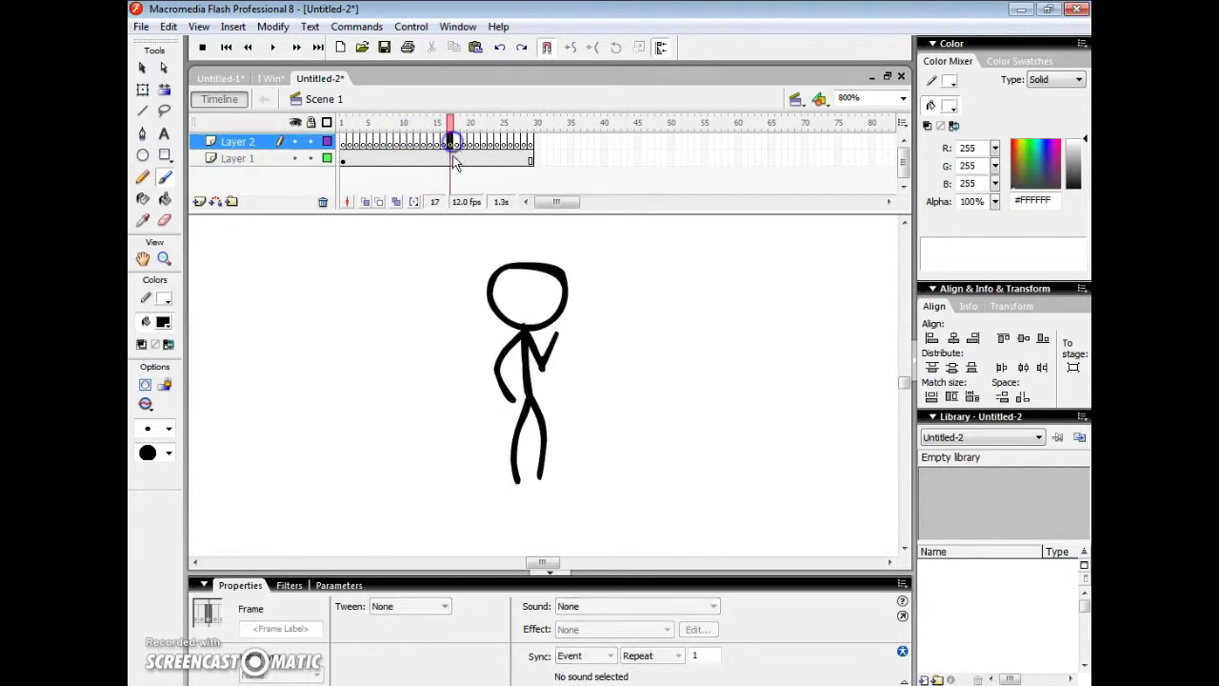
pyautogui.click(451, 159)
pyautogui.click(443, 143)
pyautogui.click(443, 159)
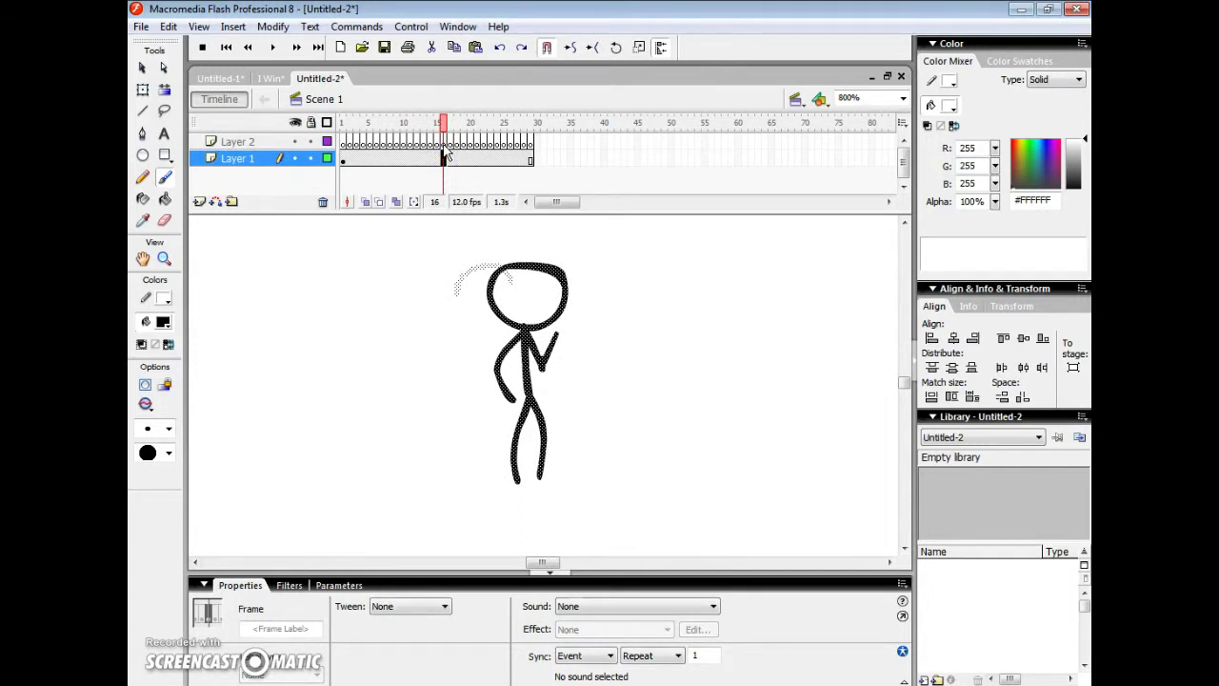
pyautogui.click(443, 143)
pyautogui.click(444, 159)
pyautogui.click(444, 143)
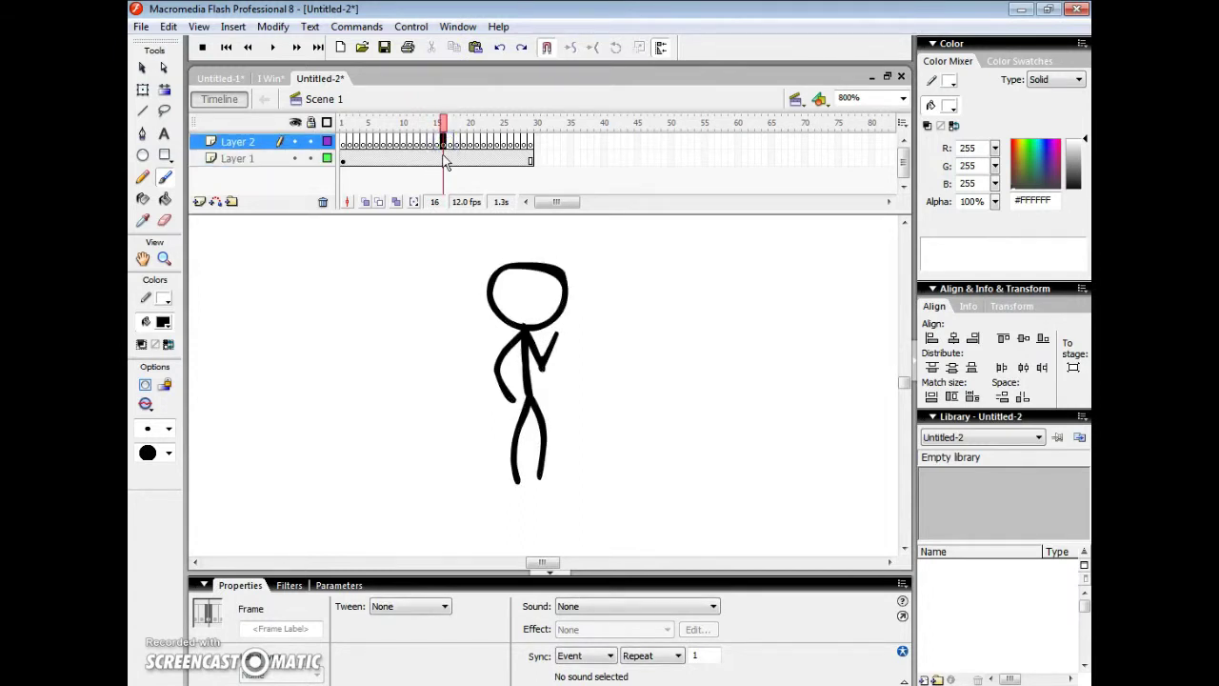
pyautogui.click(444, 158)
pyautogui.click(444, 142)
pyautogui.click(444, 158)
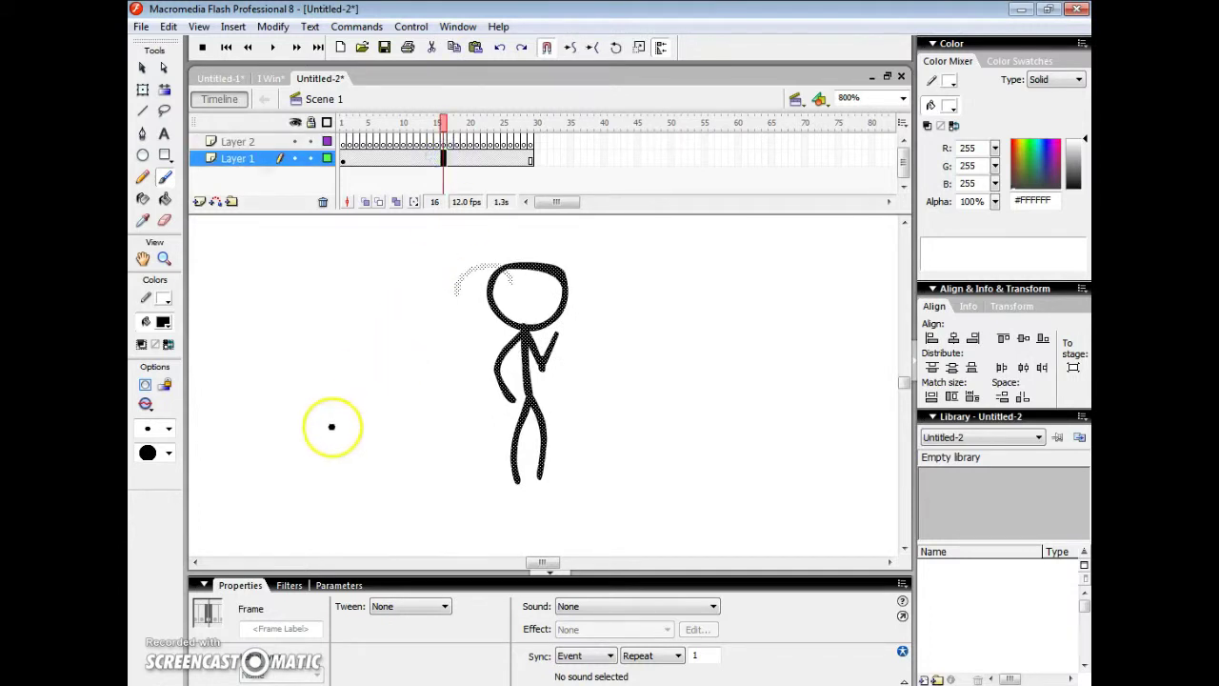
# Paint a curved stroke up-left of the figure's head, keeping the fill black.
pyautogui.click(441, 289)
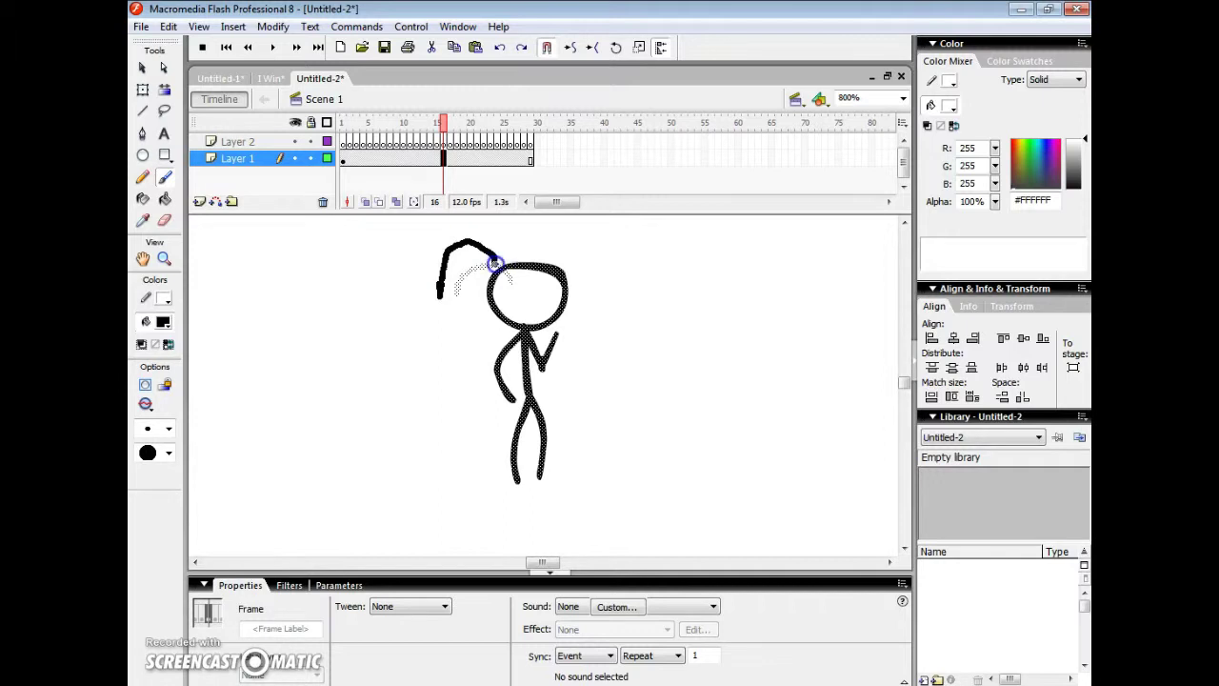
pyautogui.moveTo(451, 317); pyautogui.dragTo(416, 259)
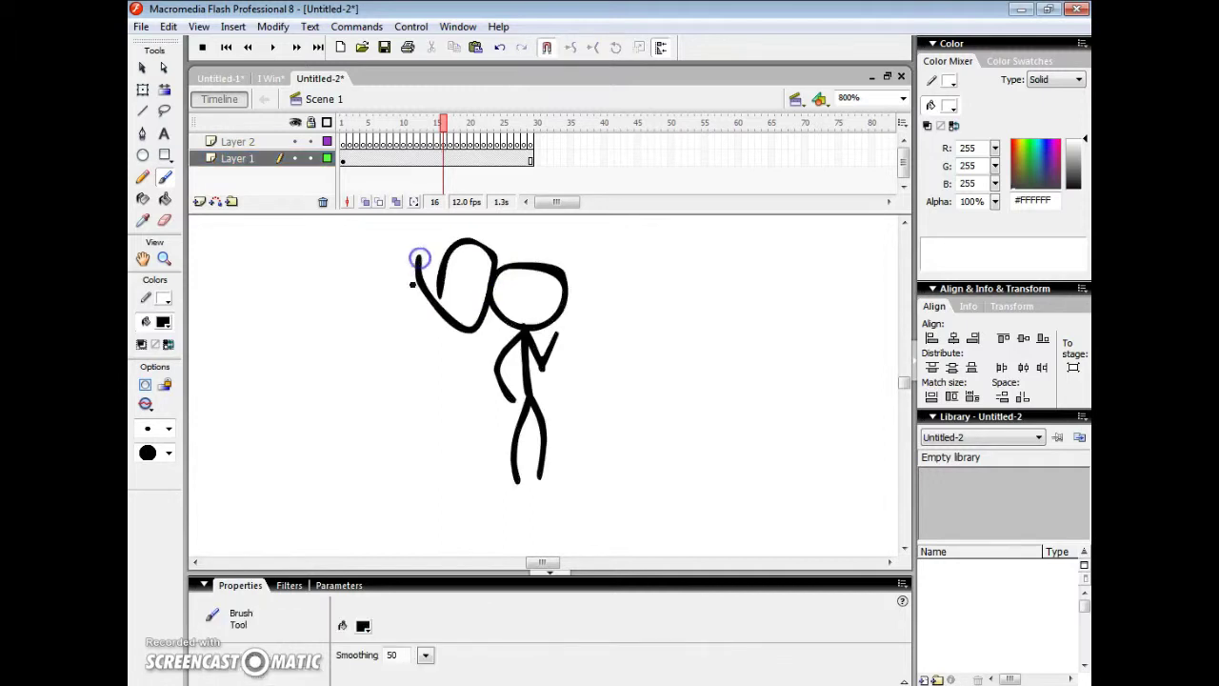
pyautogui.click(439, 142)
pyautogui.click(437, 159)
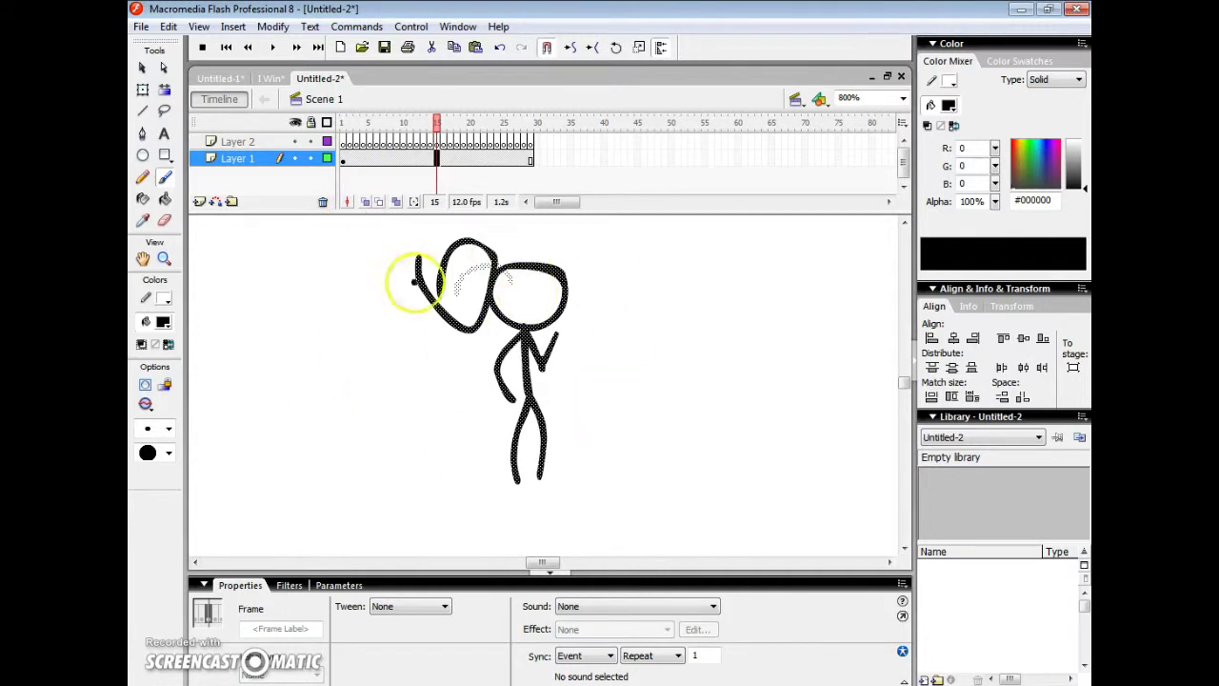
pyautogui.click(169, 345)
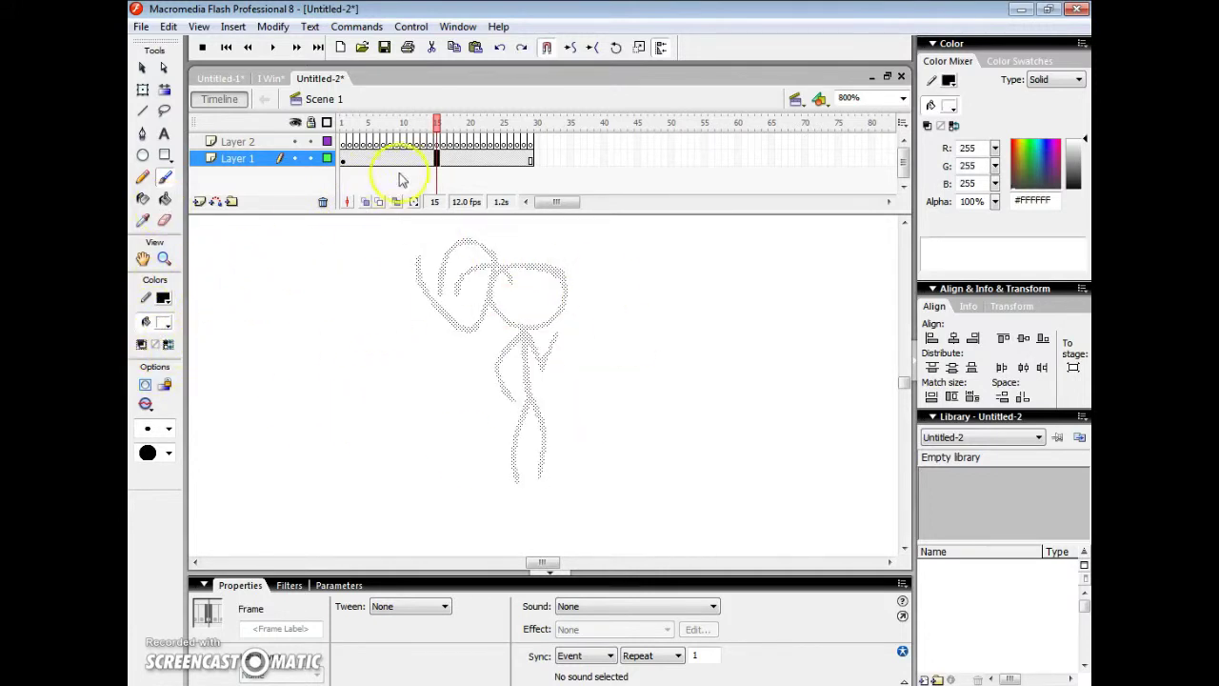
pyautogui.click(464, 153)
pyautogui.click(467, 143)
pyautogui.click(467, 158)
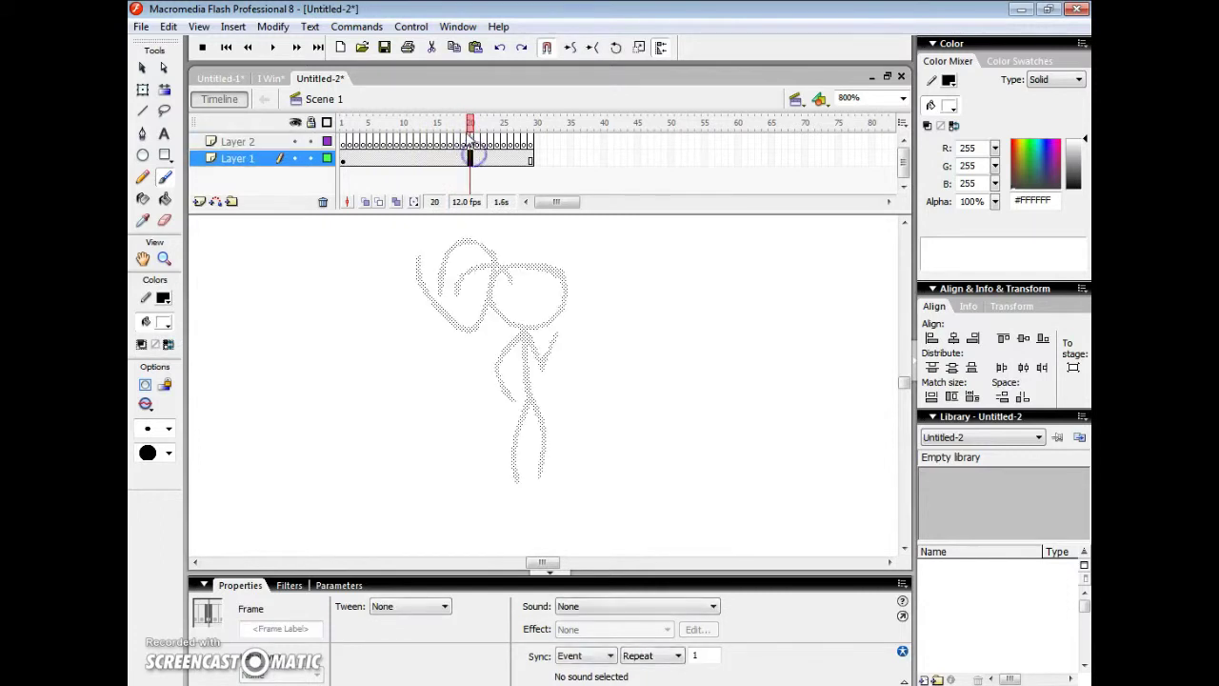
pyautogui.click(168, 345)
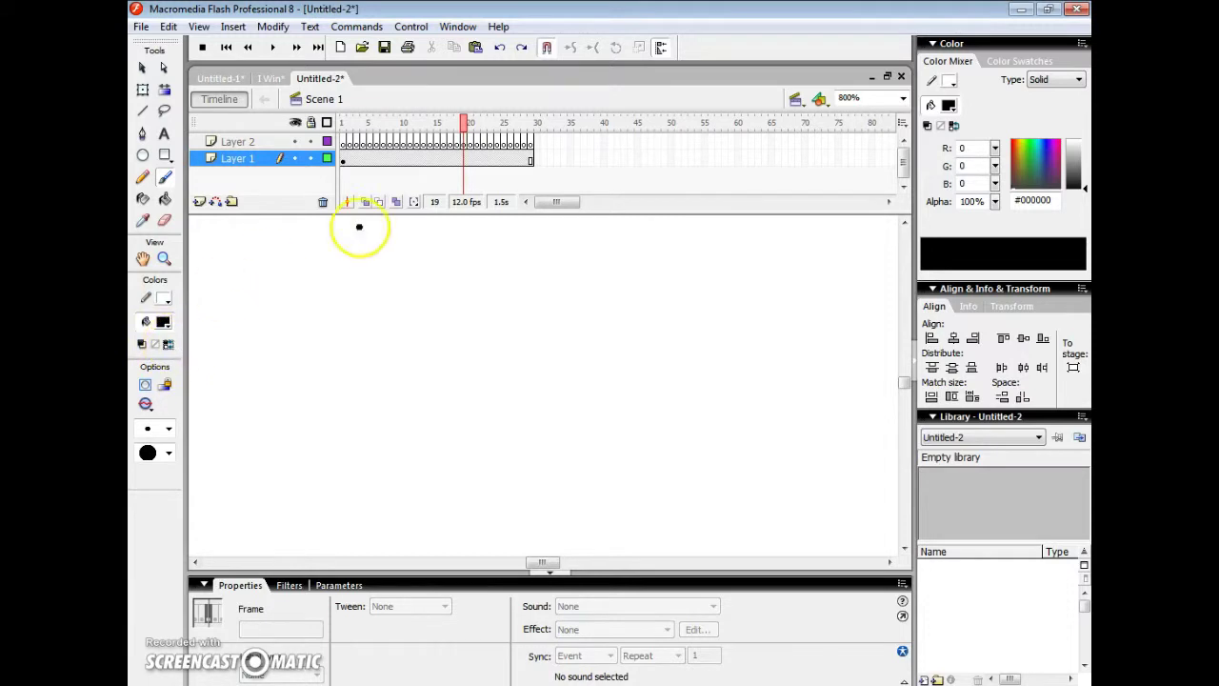
# On Layer 1 frame 21, set fill to black and paint a large loop around the figure.
pyautogui.click(480, 159)
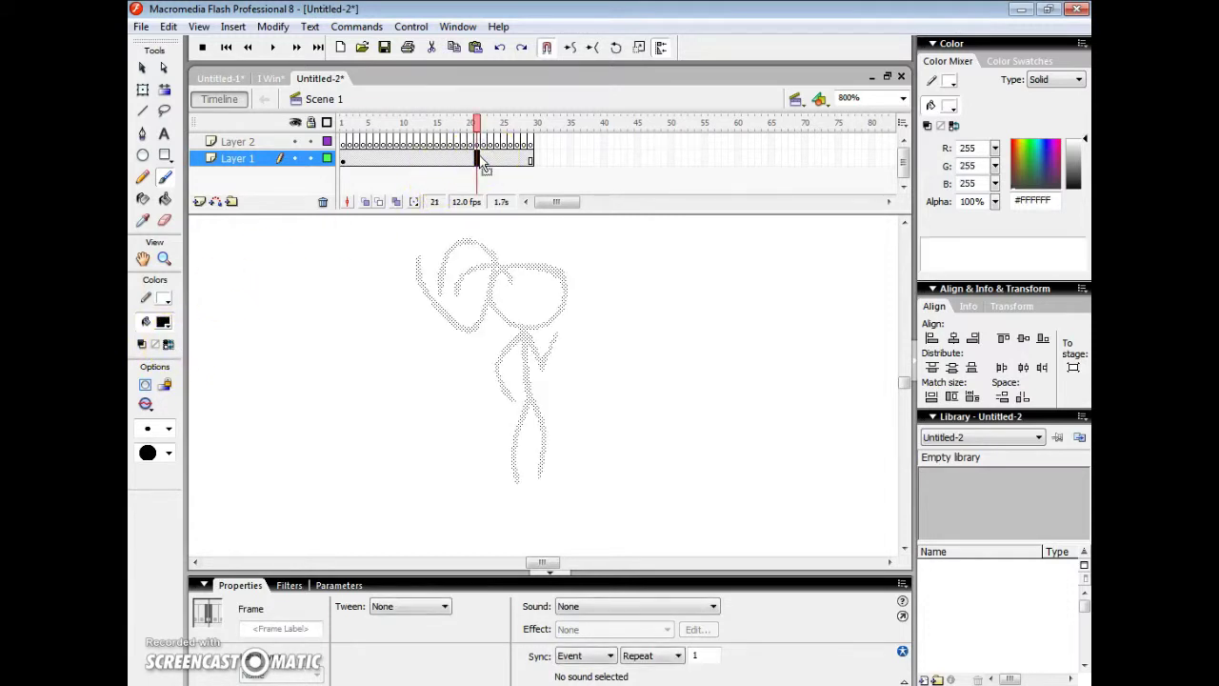
pyautogui.click(162, 324)
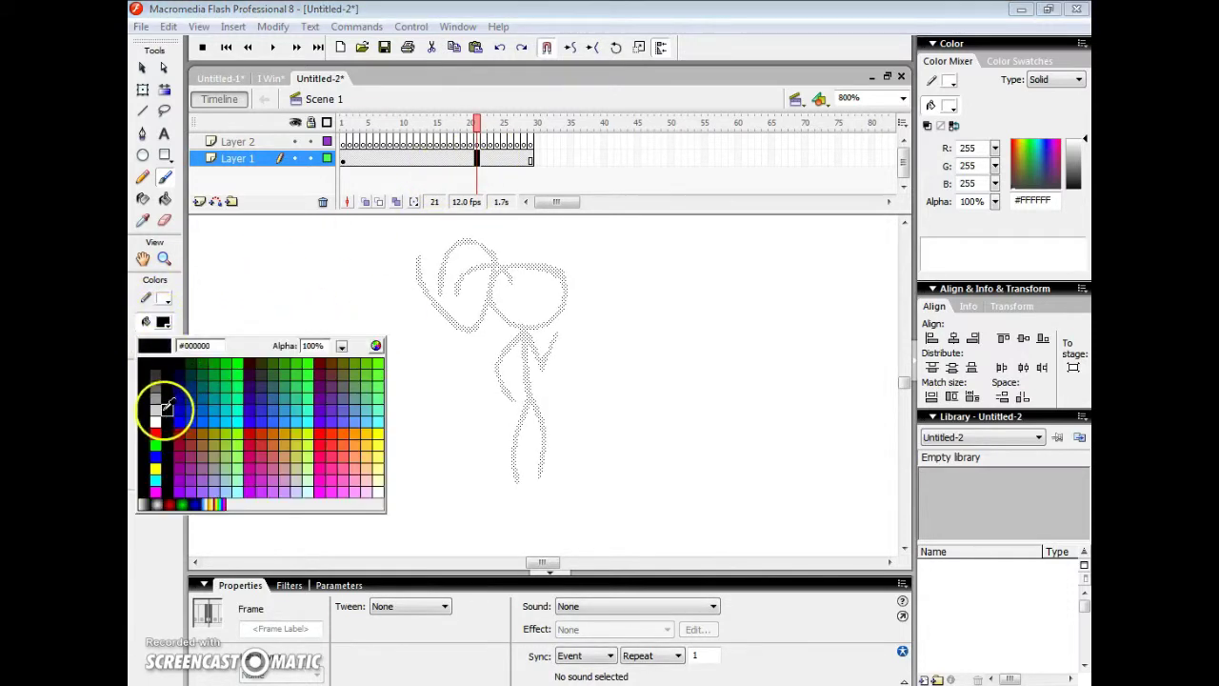
pyautogui.click(158, 366)
pyautogui.click(635, 284)
pyautogui.moveTo(502, 269)
pyautogui.mouseDown()
pyautogui.moveTo(416, 321)
pyautogui.moveTo(552, 218)
pyautogui.mouseUp()
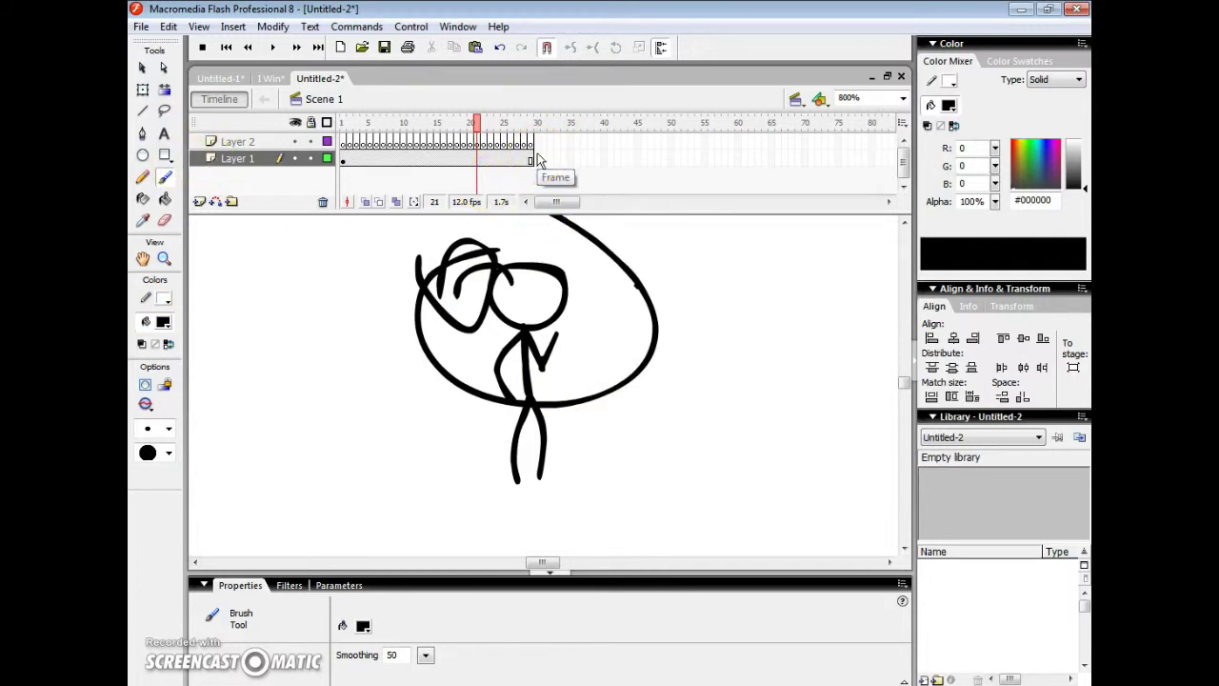
pyautogui.moveTo(538, 160)
pyautogui.mouseDown()
pyautogui.moveTo(357, 155)
pyautogui.moveTo(343, 141)
pyautogui.mouseUp()
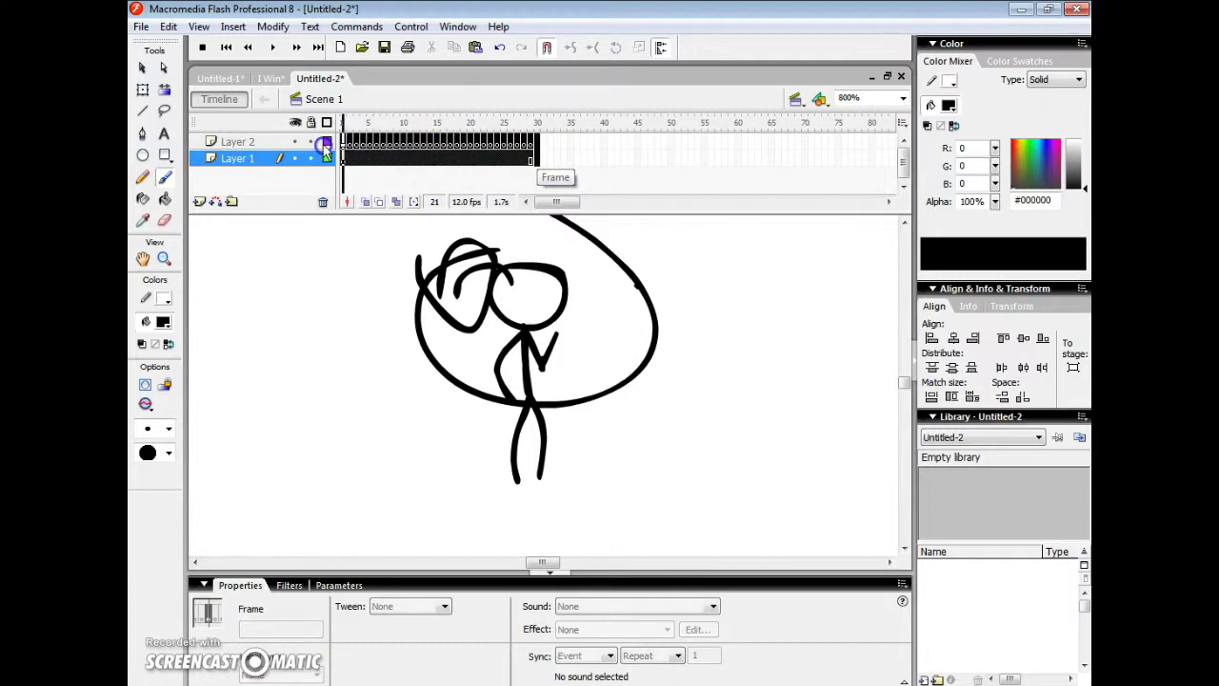
# Open the To Be Continued file from the Flash Video's folder.
pyautogui.click(142, 27)
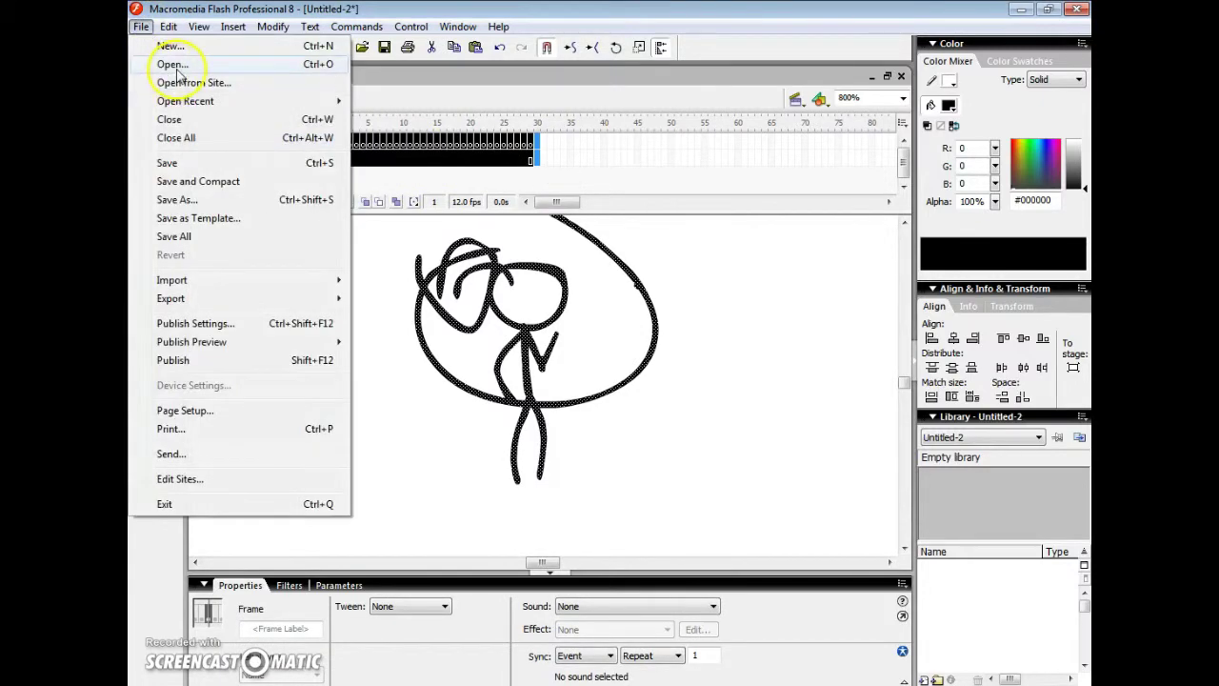
pyautogui.click(176, 67)
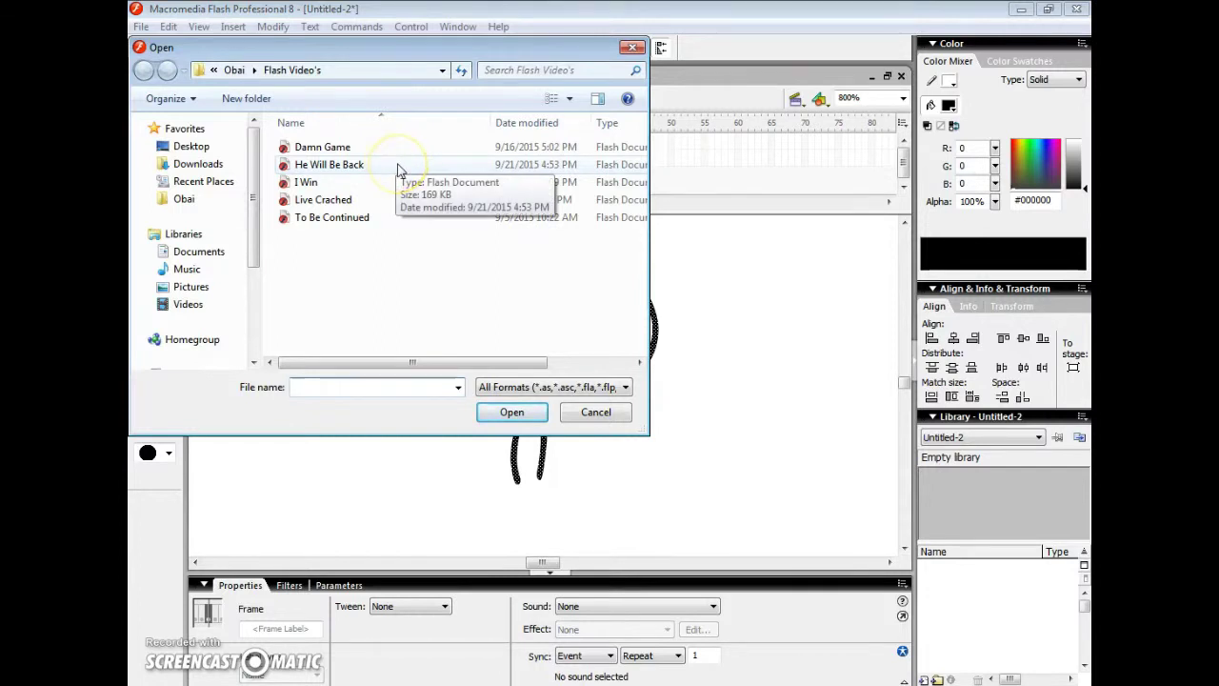
pyautogui.click(379, 225)
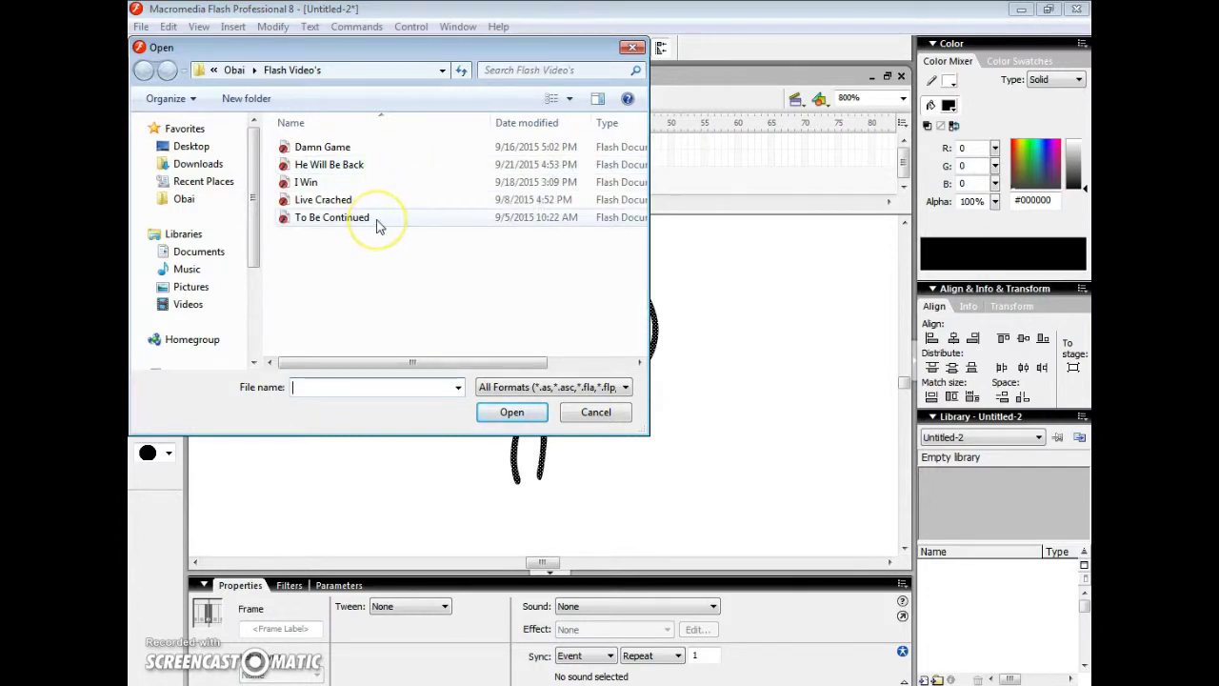
pyautogui.click(378, 225)
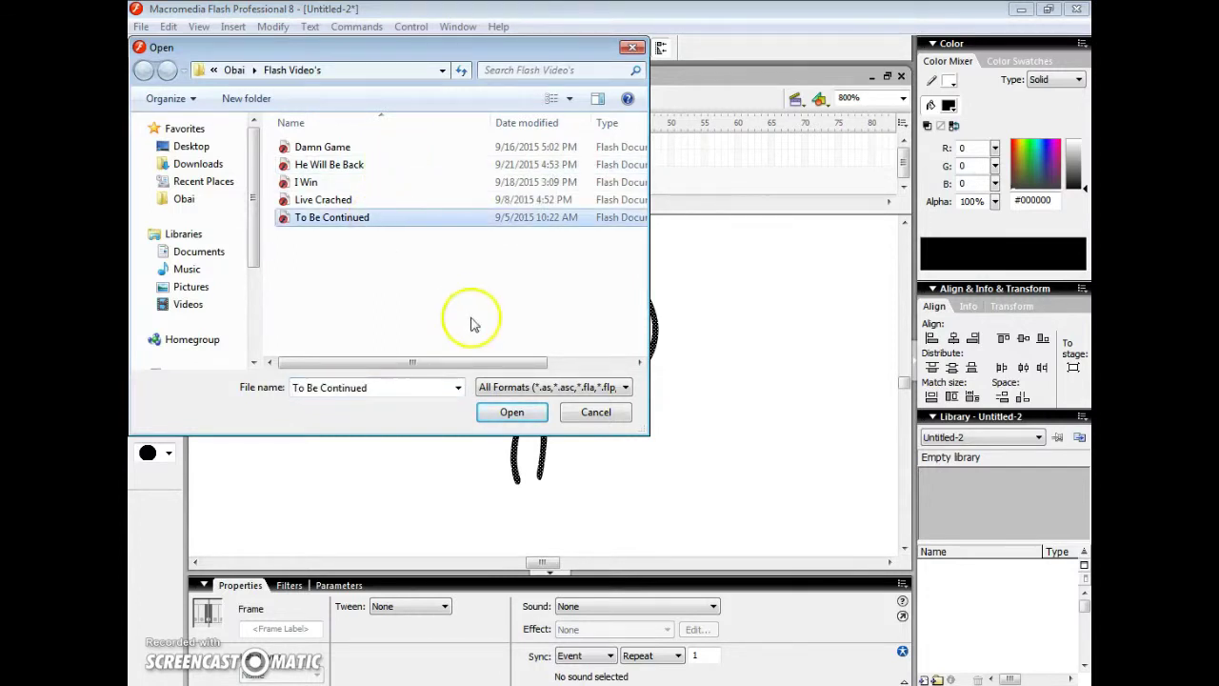
pyautogui.click(520, 423)
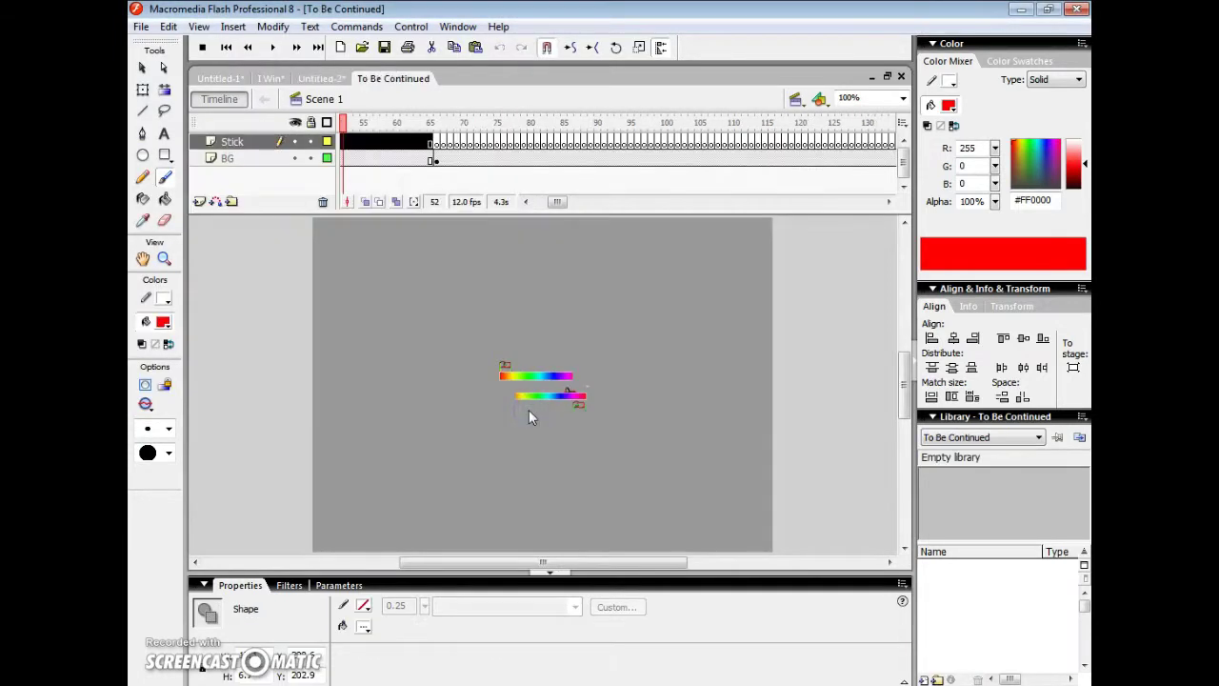
pyautogui.click(515, 330)
# Zoom the To Be Continued stage to 800% and pan to the rainbow bars and flag.
pyautogui.click(902, 98)
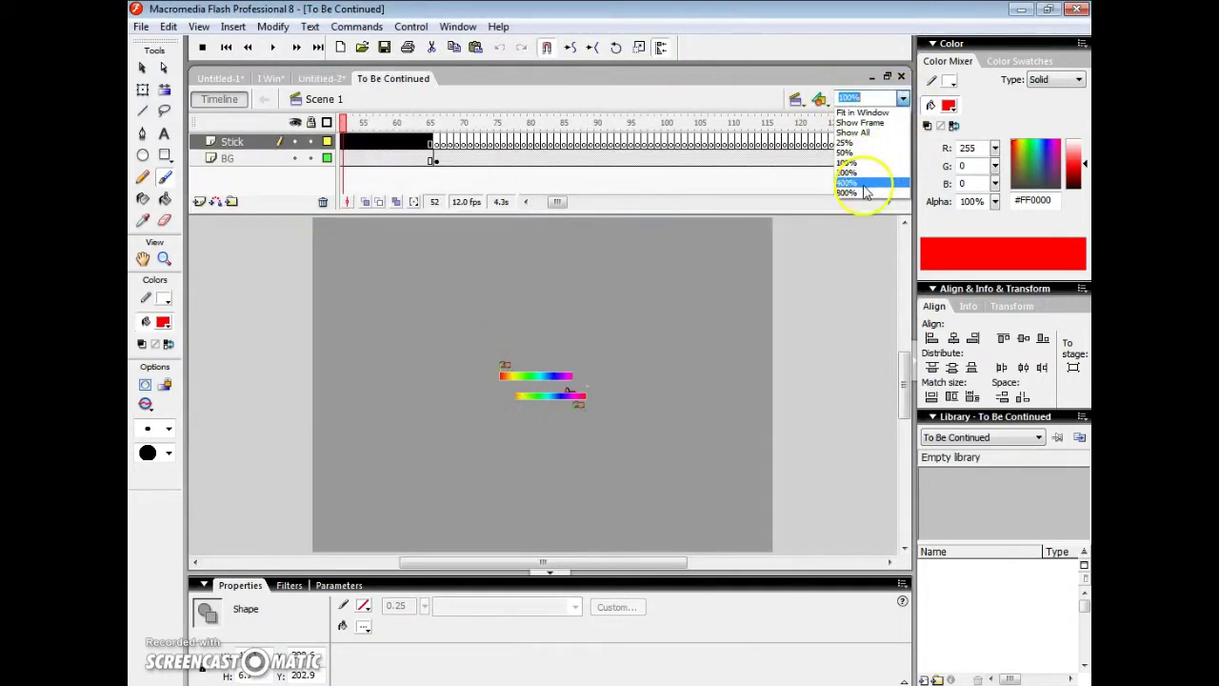
pyautogui.click(863, 192)
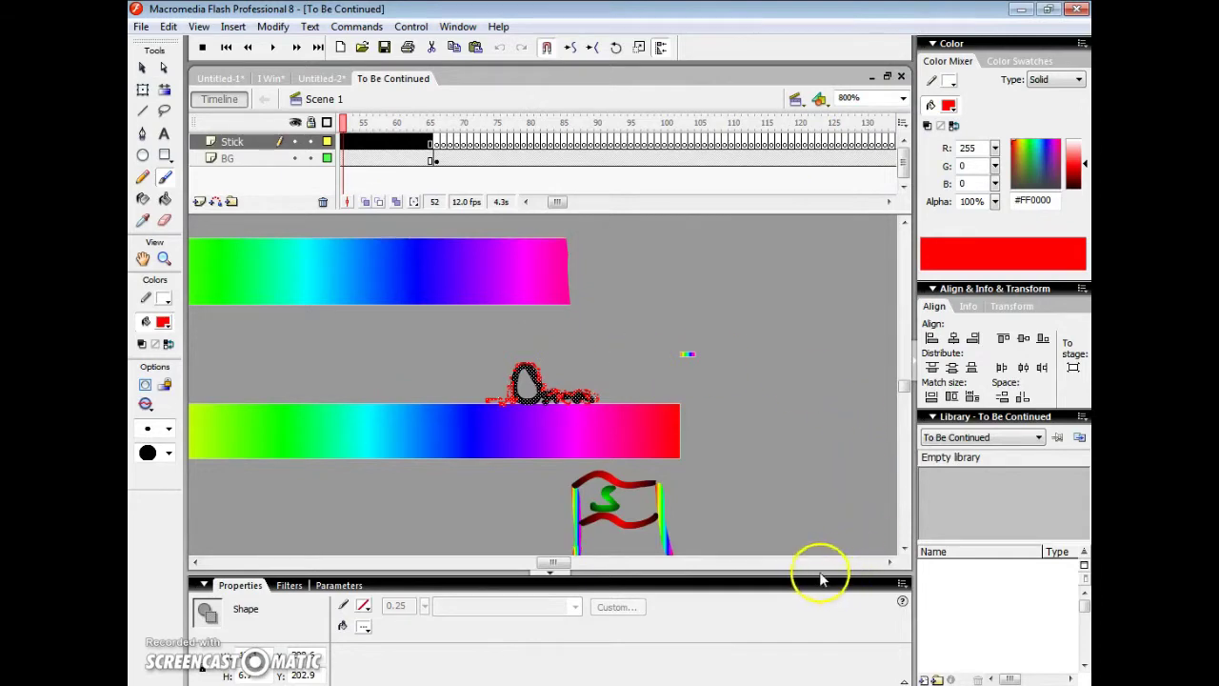
pyautogui.moveTo(542, 565); pyautogui.dragTo(543, 564)
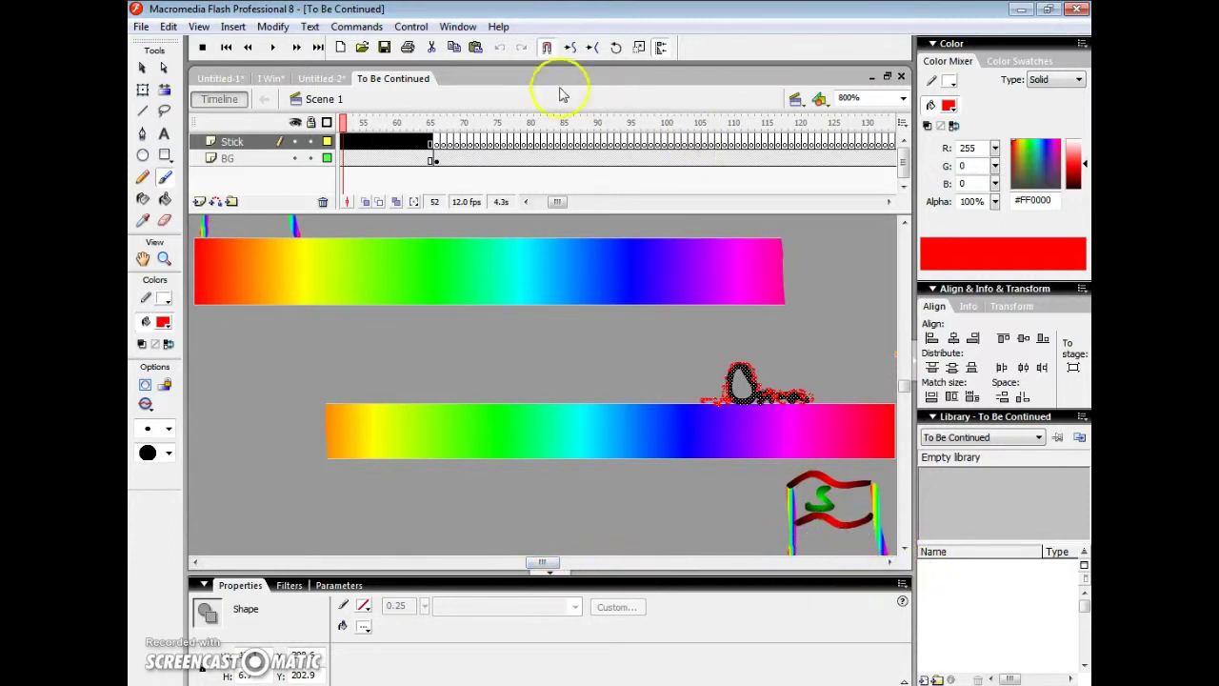
pyautogui.moveTo(547, 203); pyautogui.dragTo(541, 210)
pyautogui.click(368, 143)
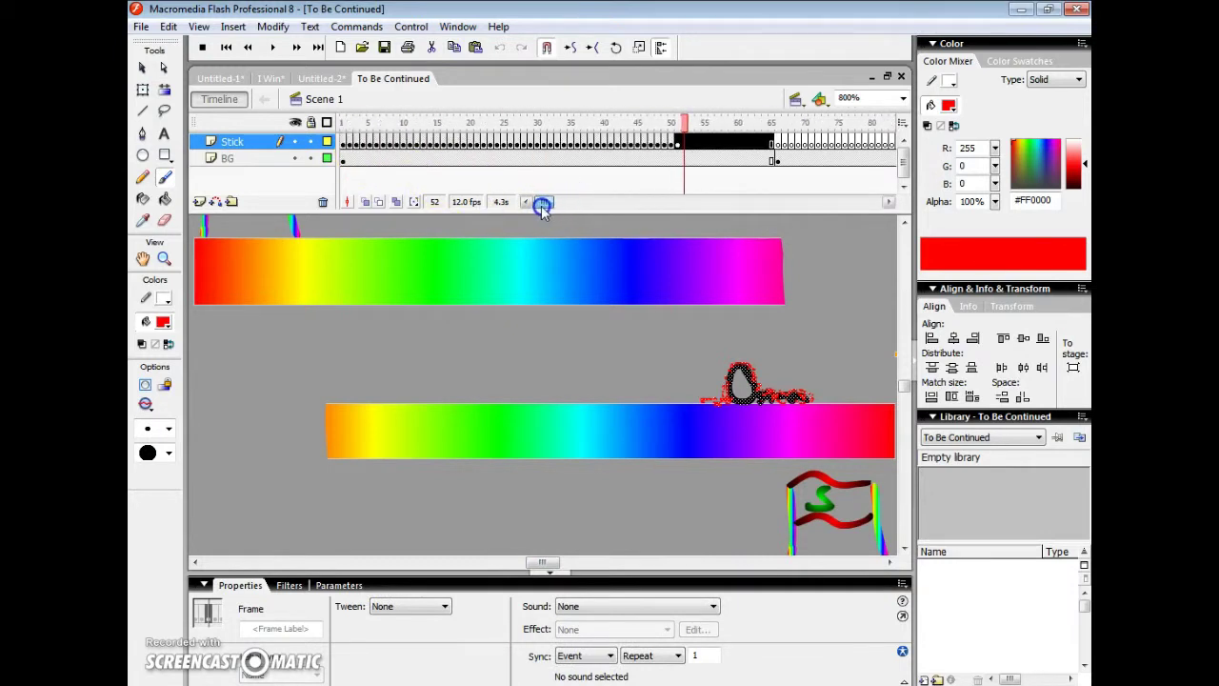
# Inspect frames 1, 2 and 8 on the Stick and BG layers, ending on frame 1.
pyautogui.click(343, 143)
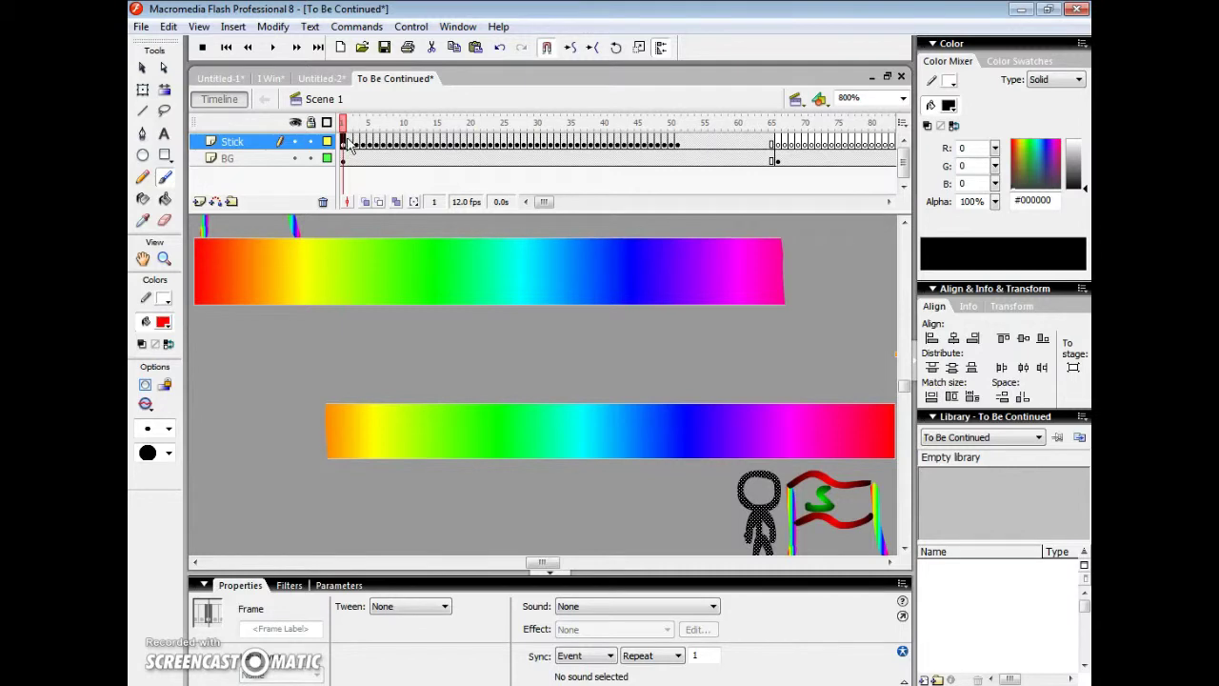
pyautogui.click(350, 141)
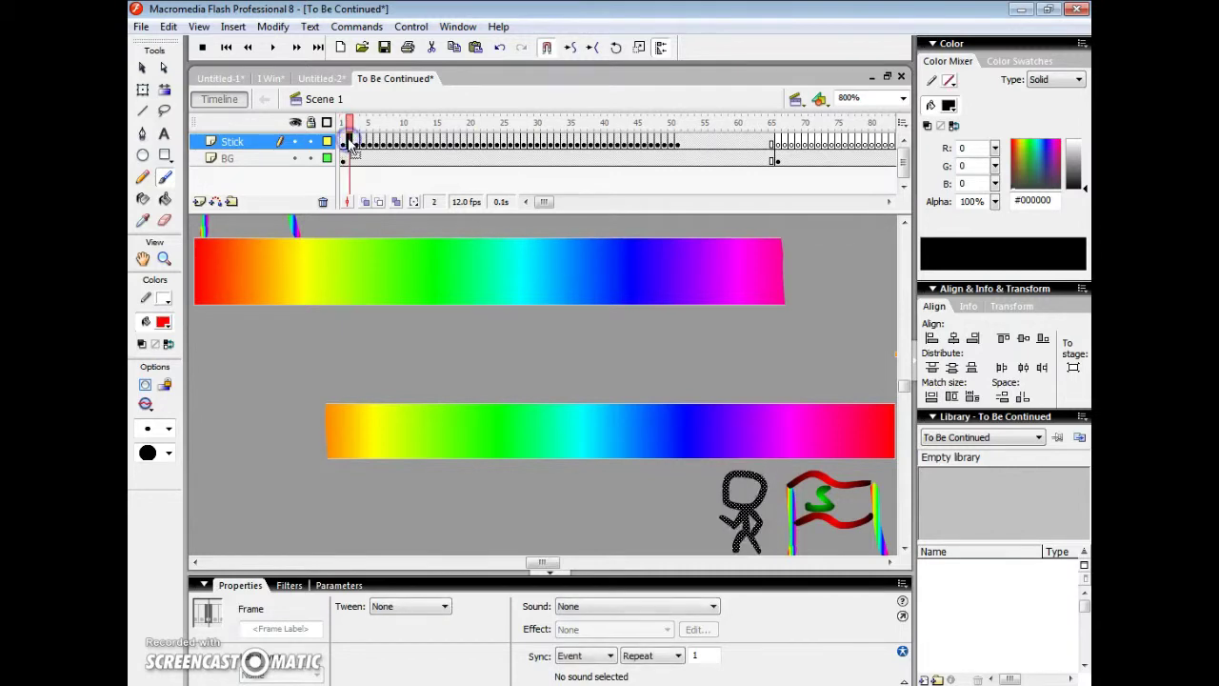
pyautogui.click(350, 159)
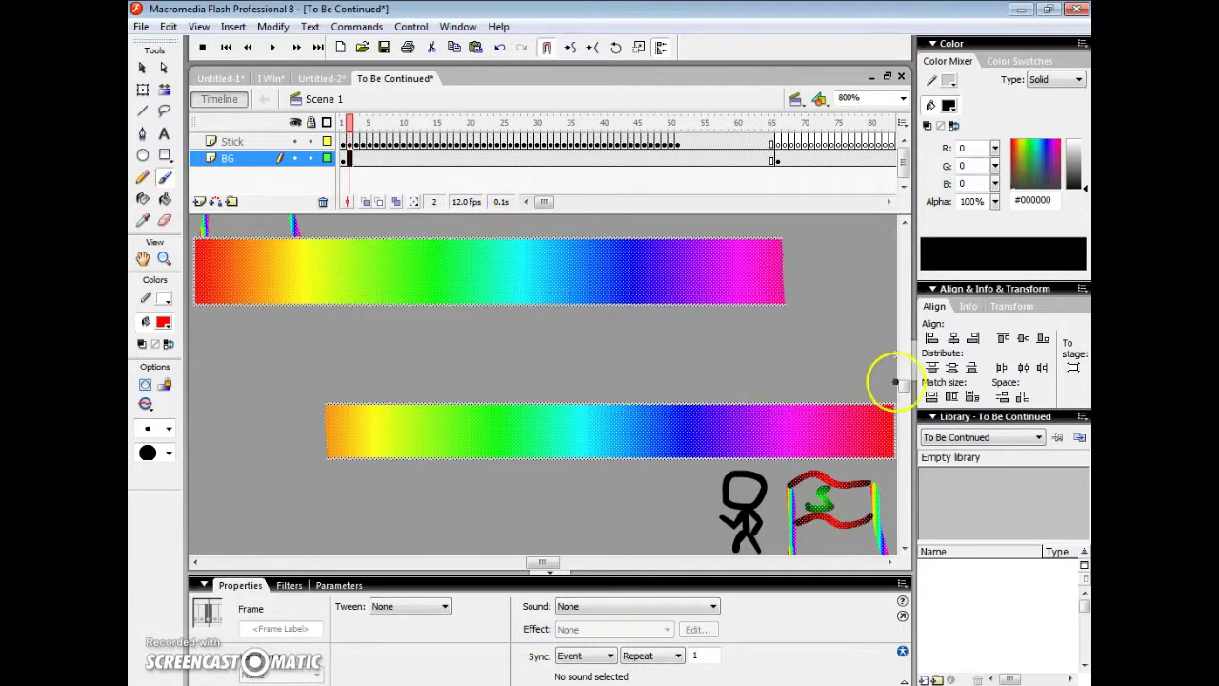
pyautogui.click(903, 381)
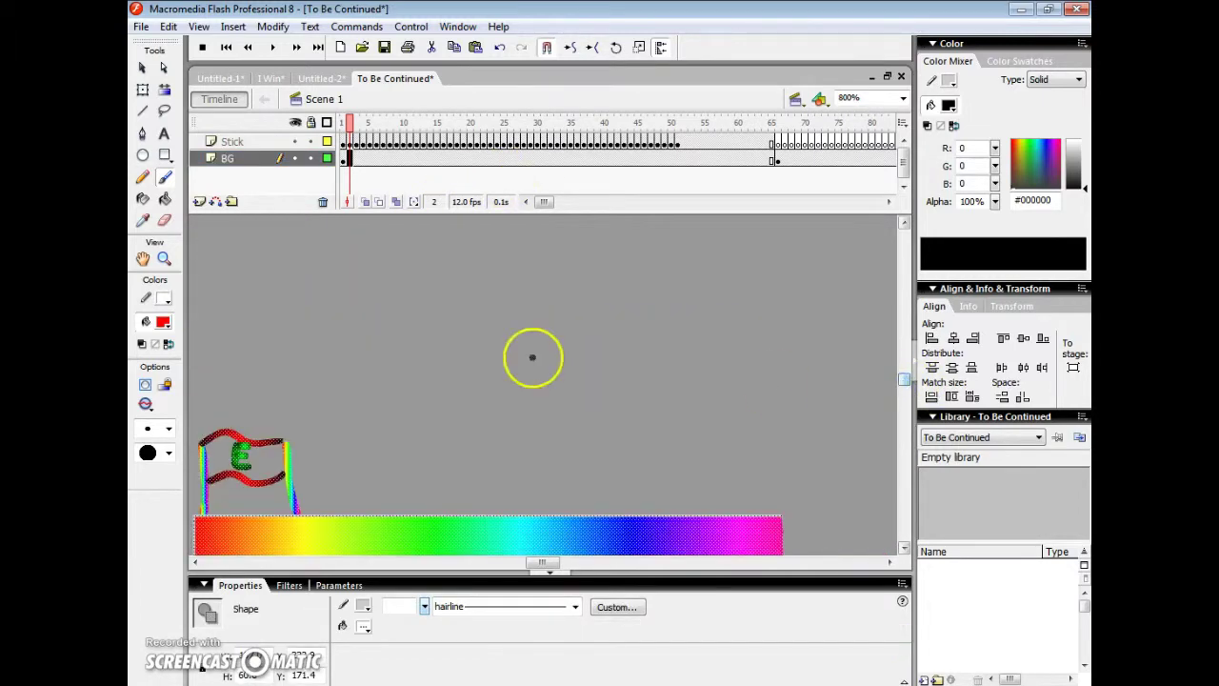
pyautogui.click(902, 381)
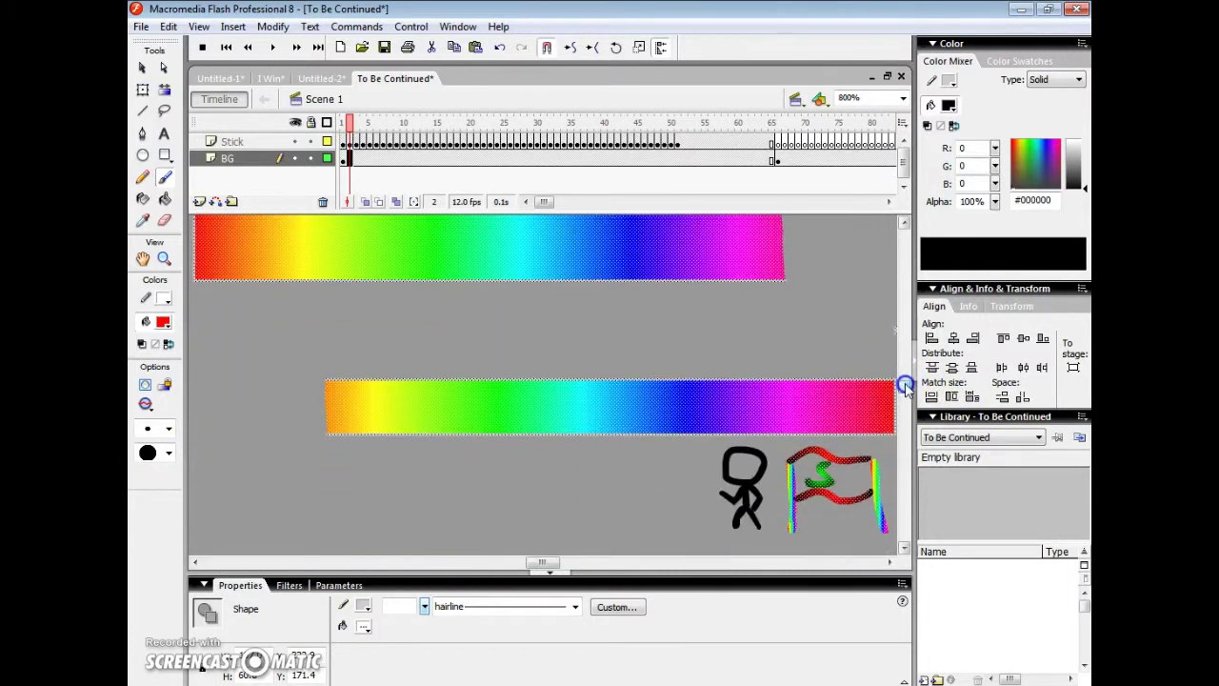
pyautogui.click(904, 225)
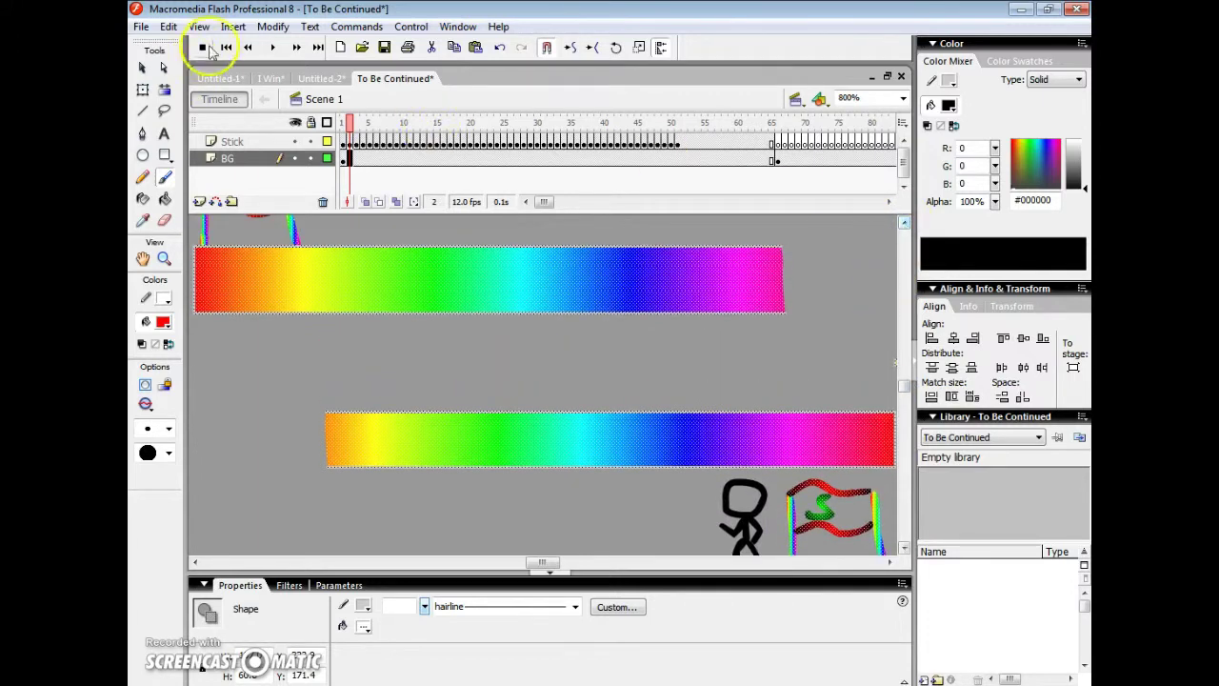
pyautogui.click(391, 160)
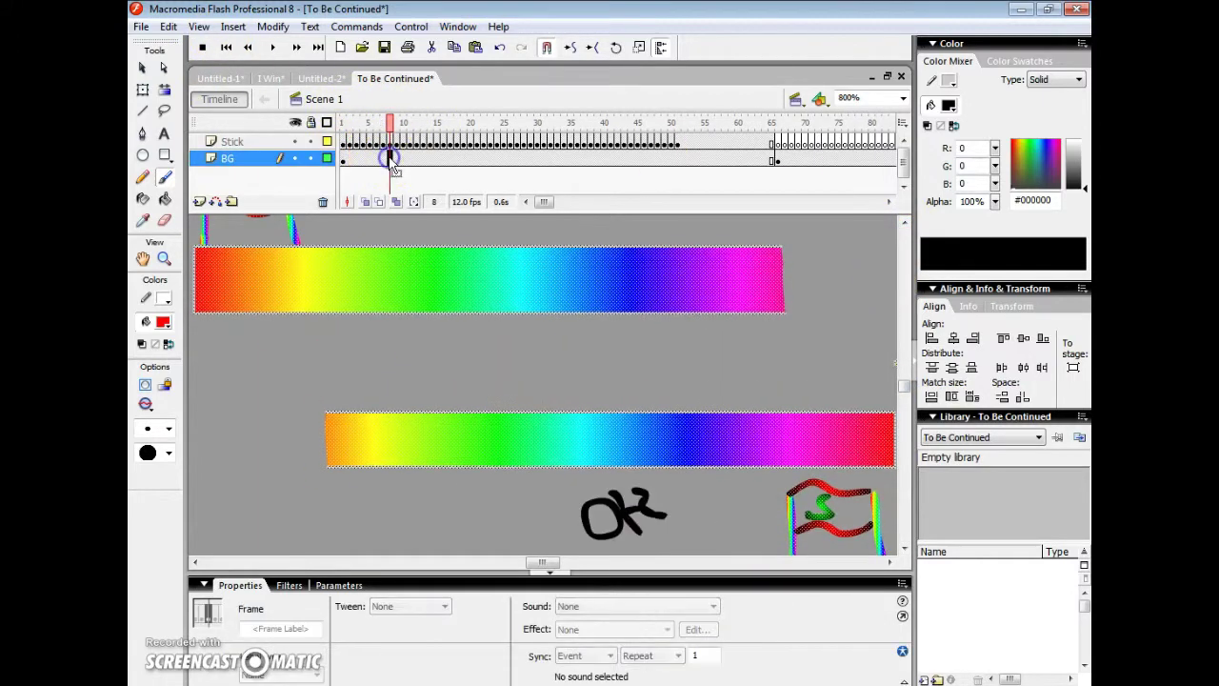
pyautogui.doubleClick(390, 160)
pyautogui.click(392, 160)
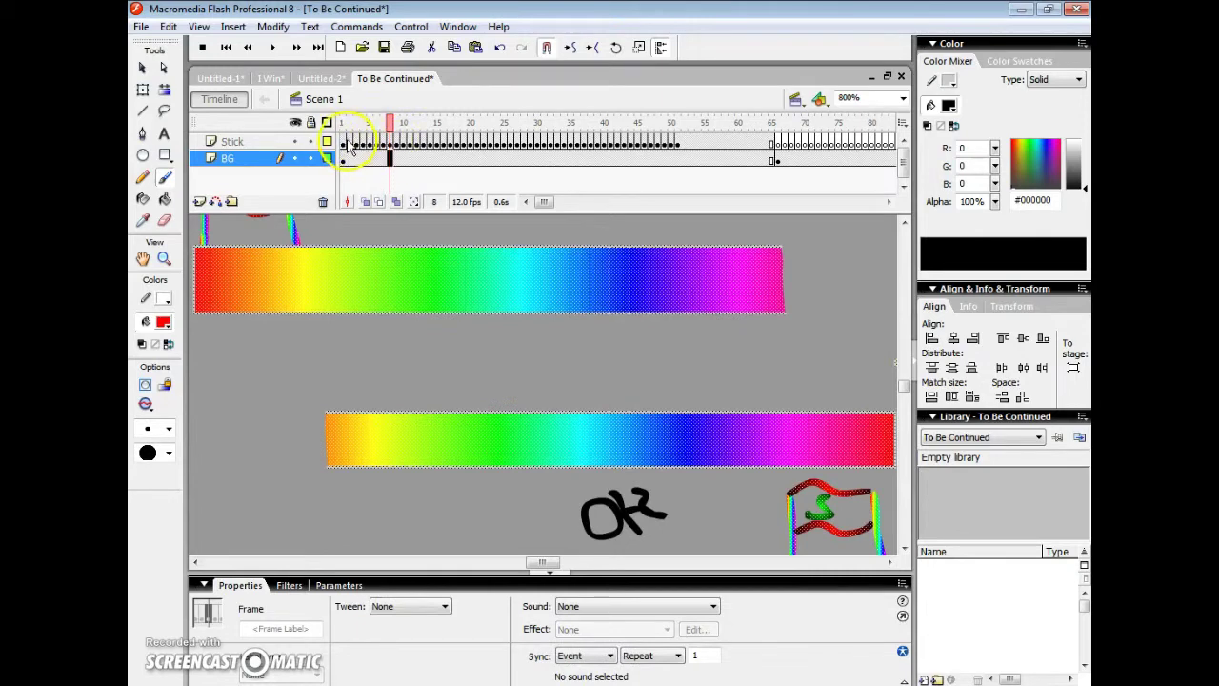
pyautogui.click(344, 143)
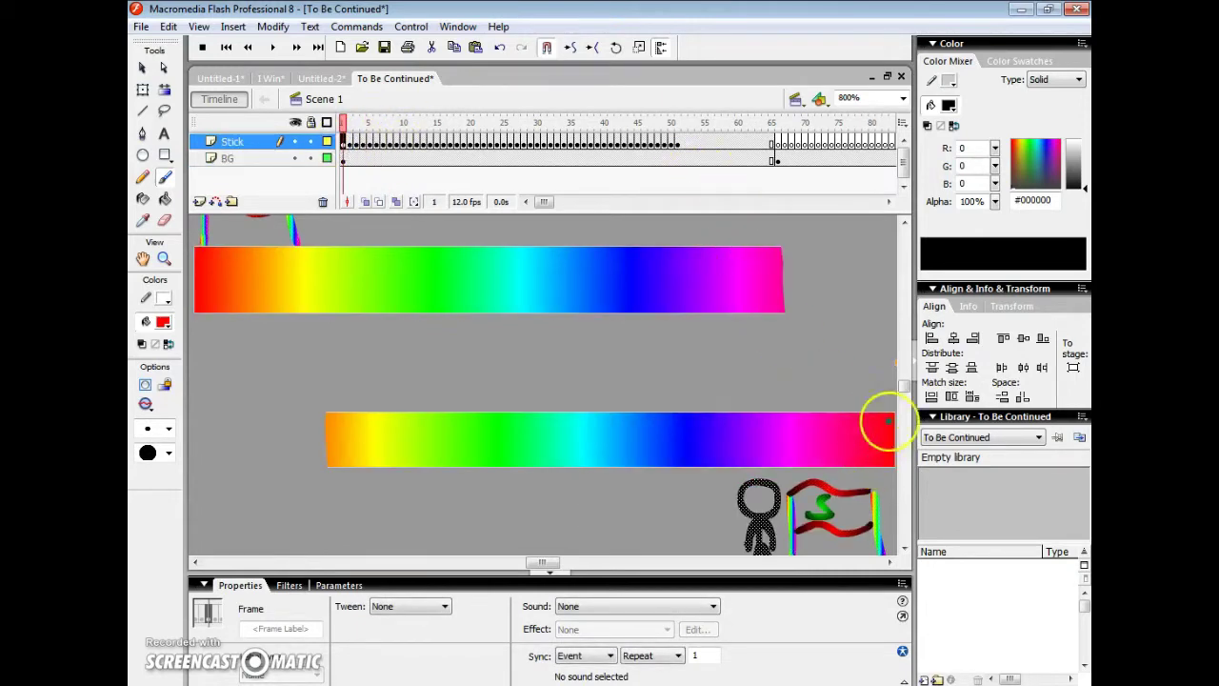
pyautogui.click(906, 386)
# Play the stick figure animation from frame 1.
pyautogui.scroll(-2, 906, 386)
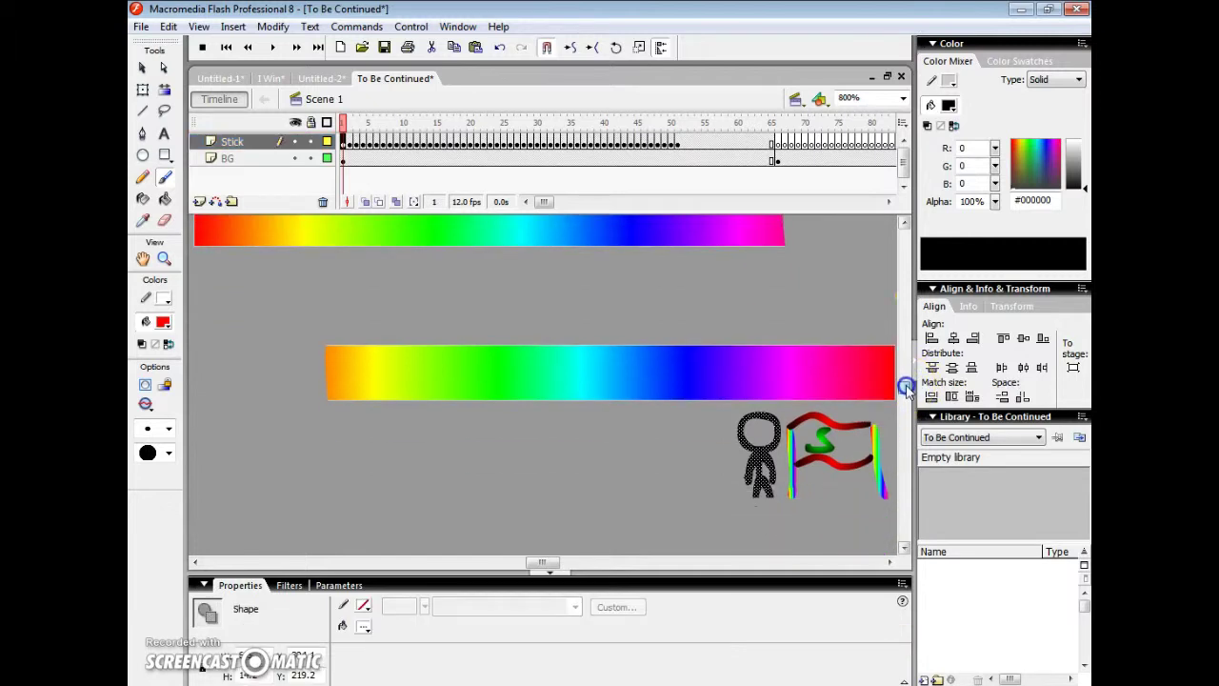
pyautogui.scroll(2, 906, 386)
pyautogui.scroll(-1, 905, 386)
pyautogui.scroll(1, 906, 386)
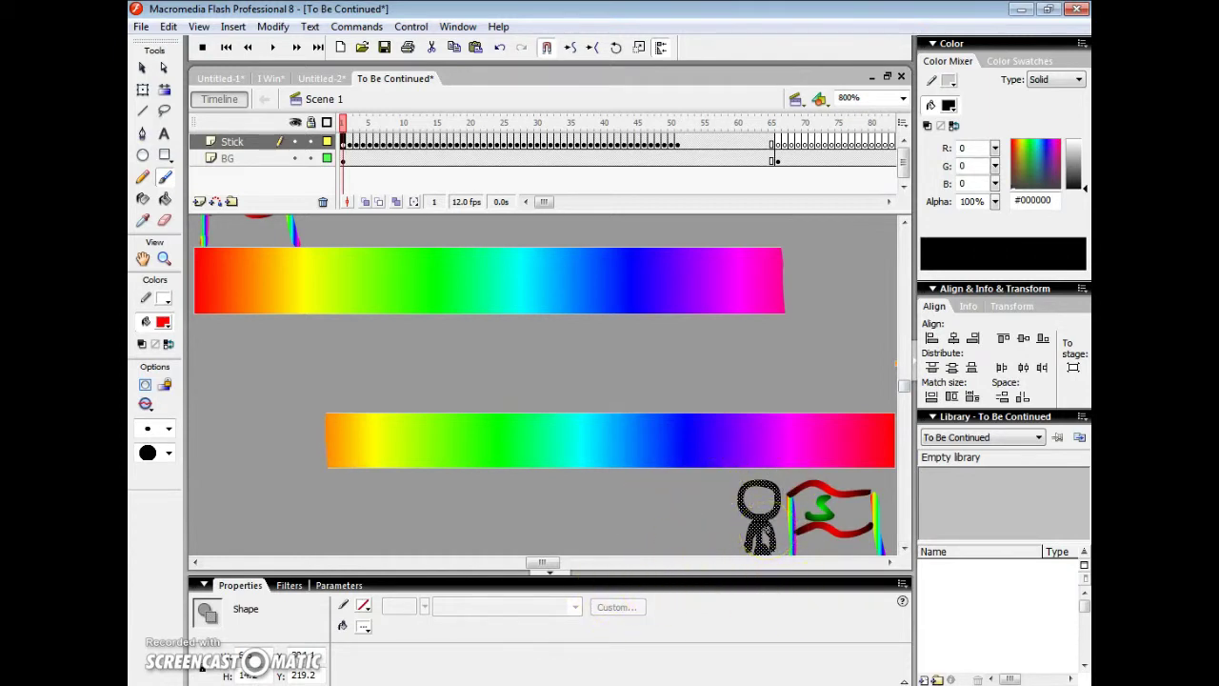
pyautogui.press('Return')
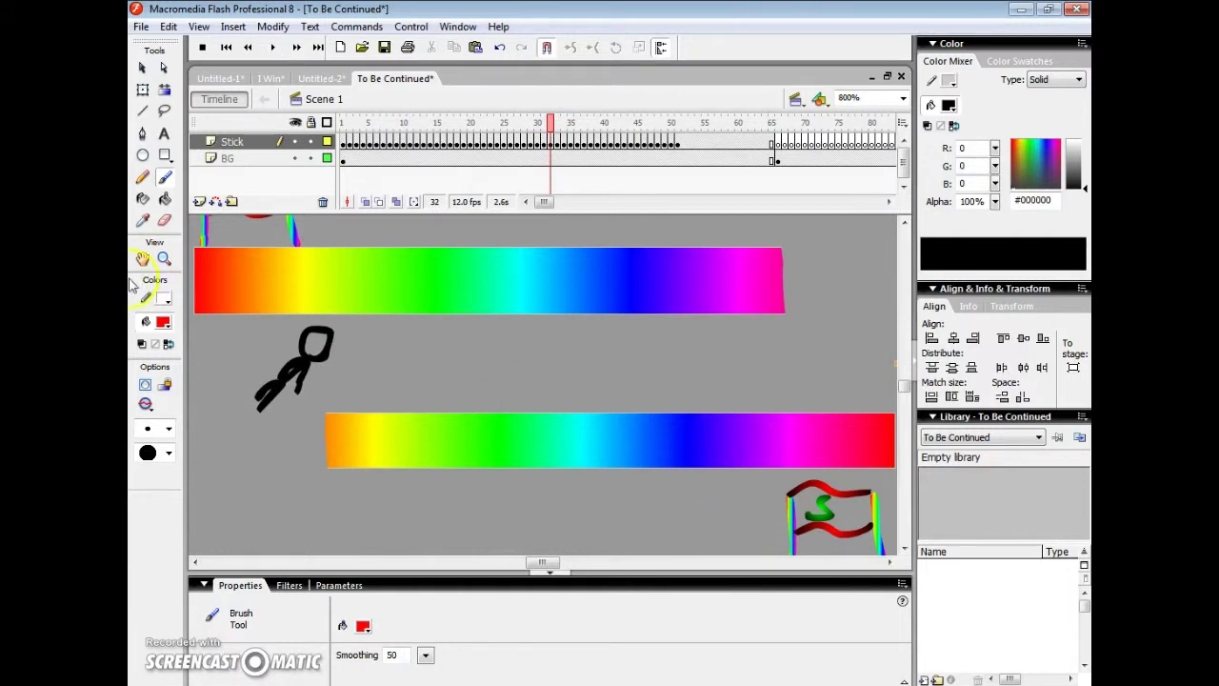
# Step the Stick layer back to frame 26, then forward through frames 27–35.
pyautogui.click(531, 143)
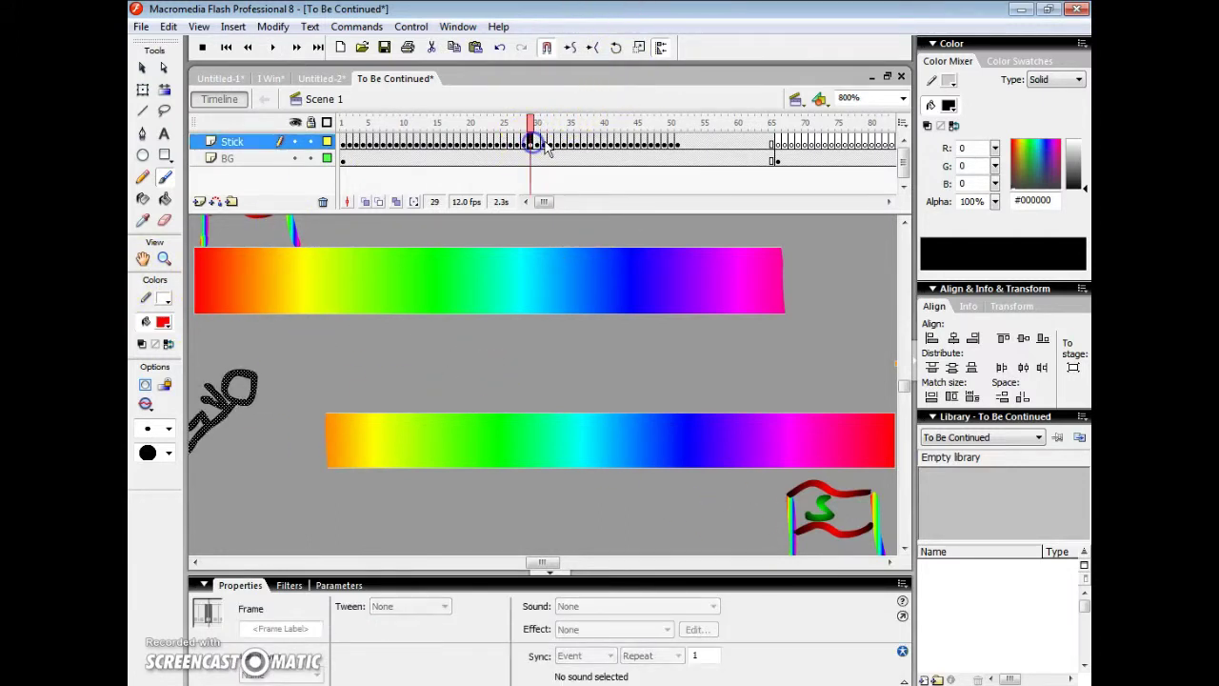
pyautogui.click(524, 143)
pyautogui.click(517, 143)
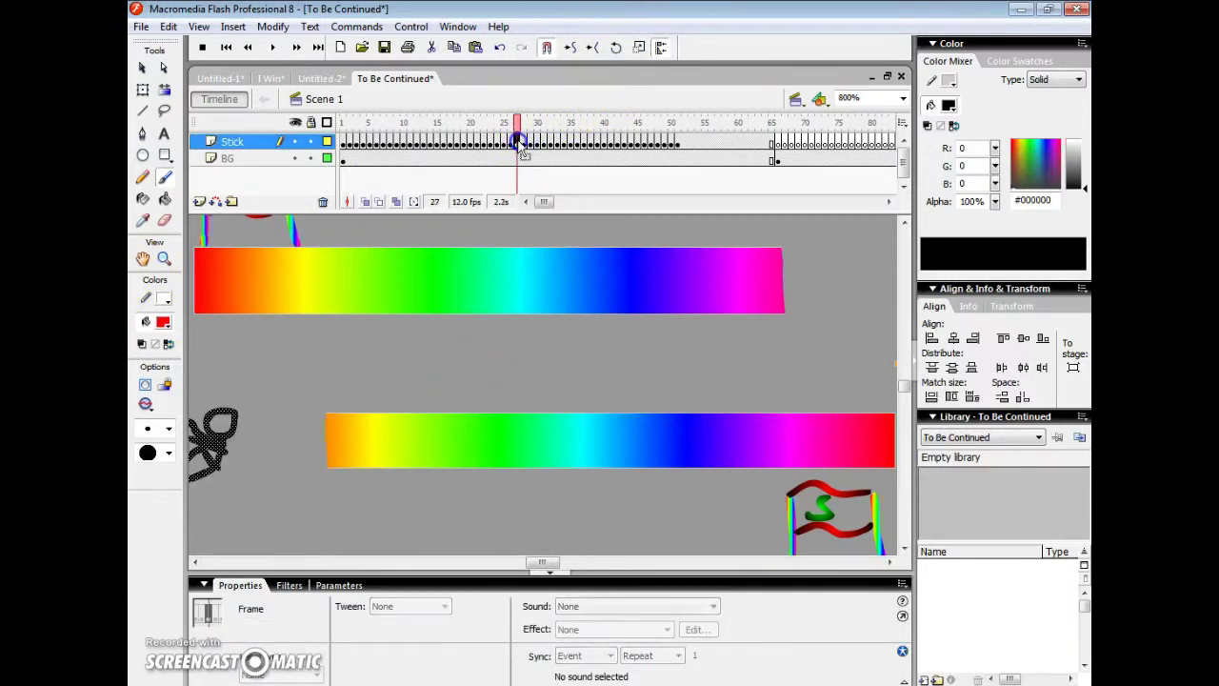
pyautogui.click(511, 142)
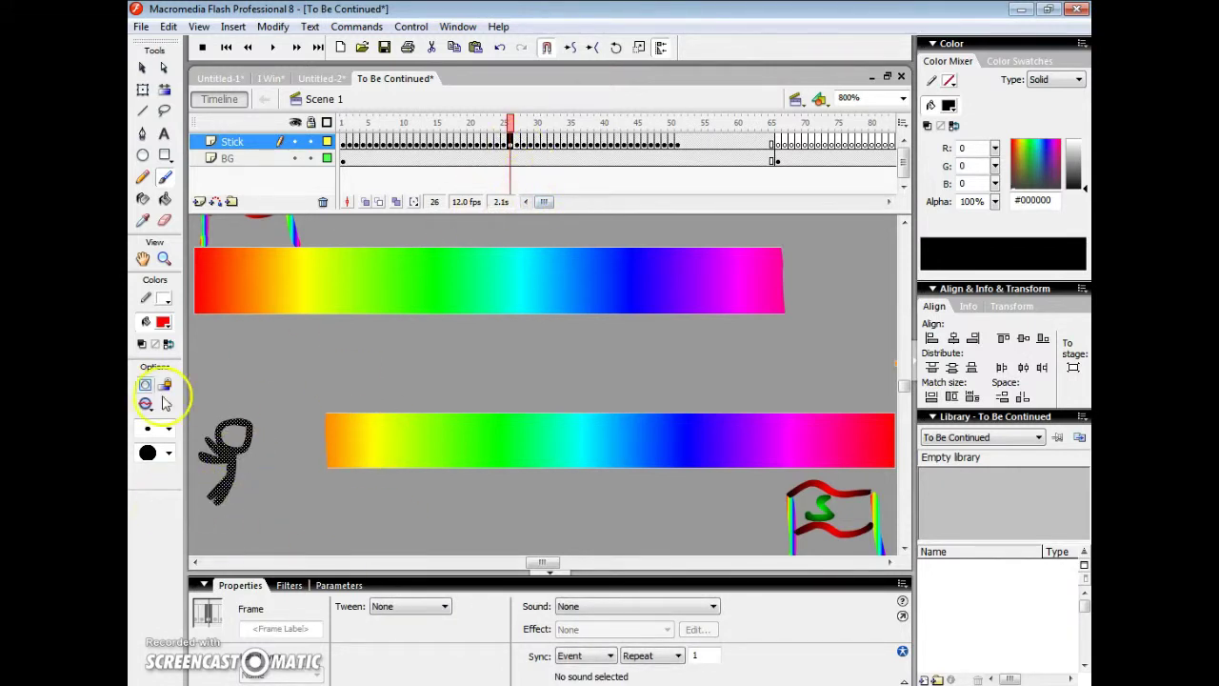
pyautogui.click(518, 143)
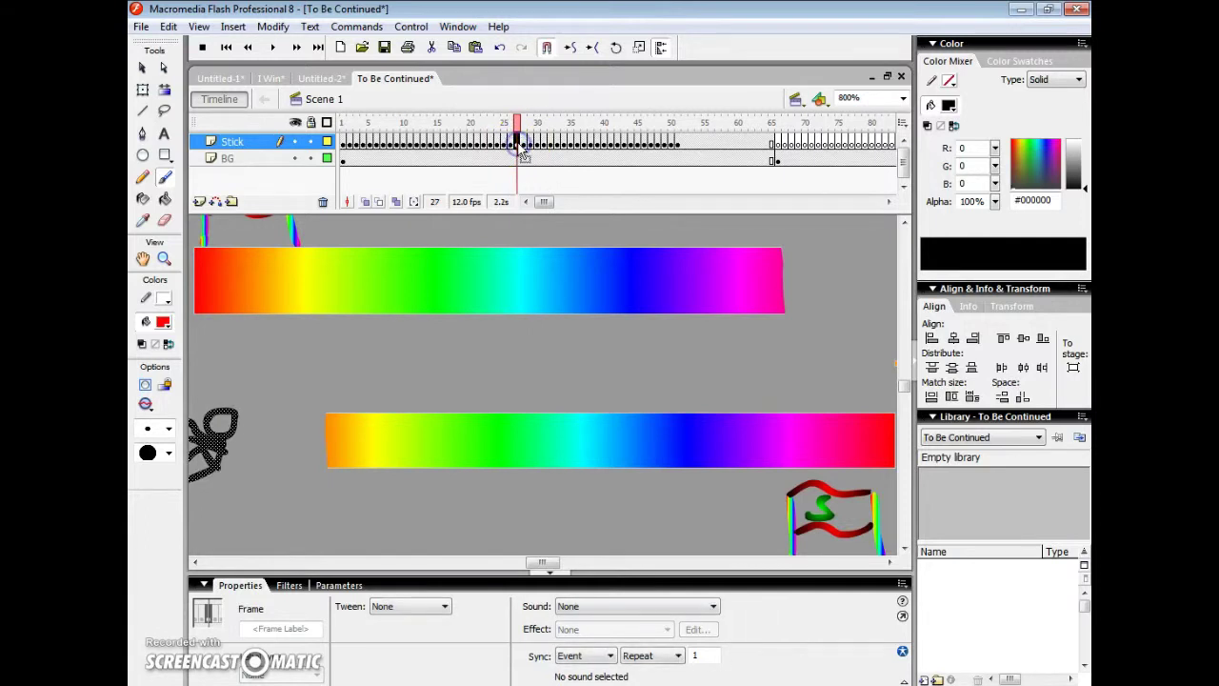
pyautogui.click(523, 143)
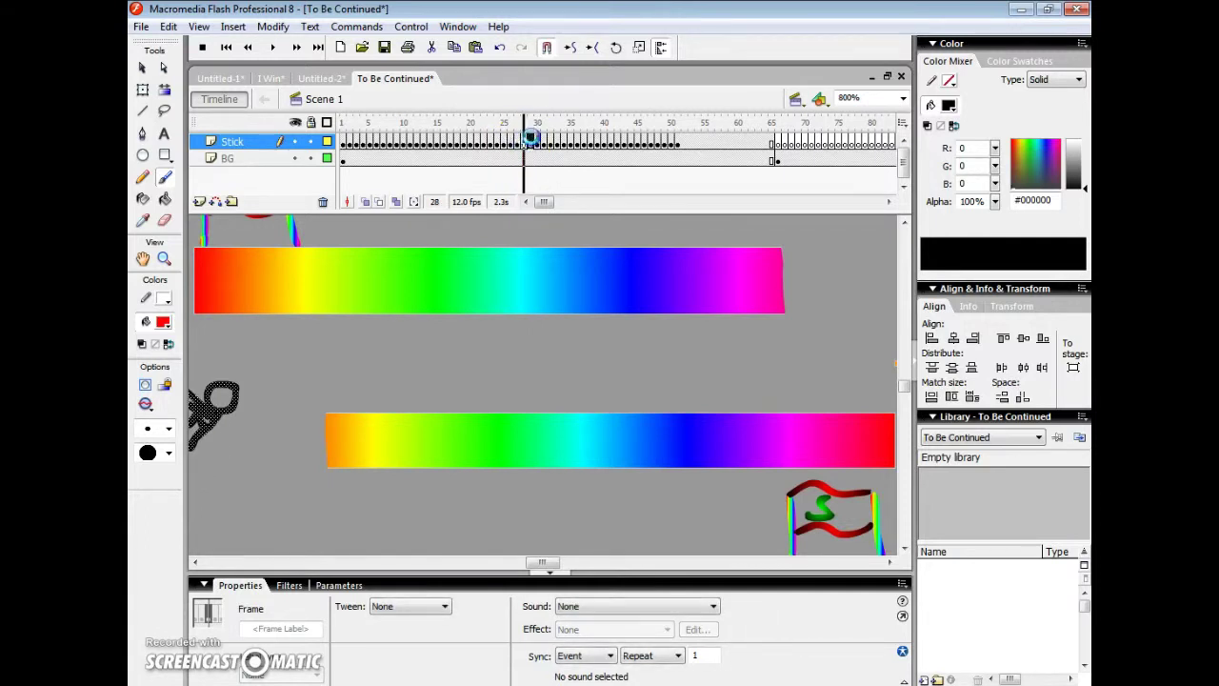
pyautogui.click(530, 143)
pyautogui.click(538, 143)
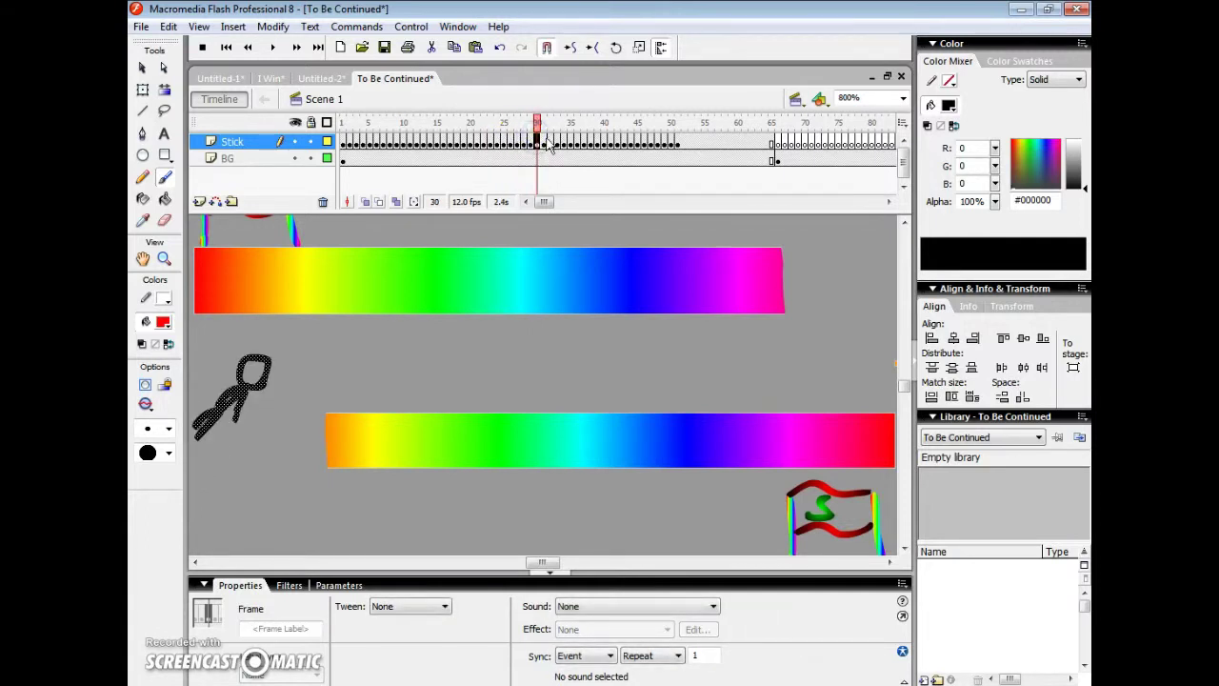
pyautogui.click(544, 142)
pyautogui.click(551, 143)
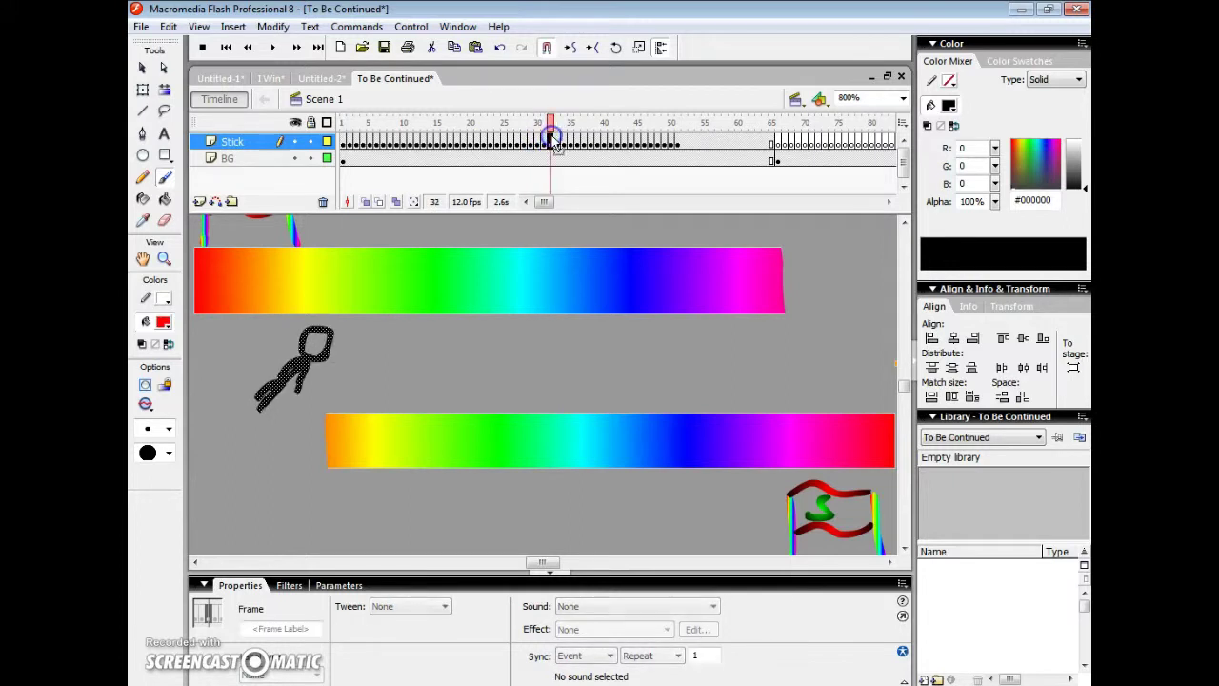
pyautogui.click(555, 143)
pyautogui.click(560, 142)
pyautogui.click(565, 143)
pyautogui.click(565, 143)
pyautogui.click(557, 143)
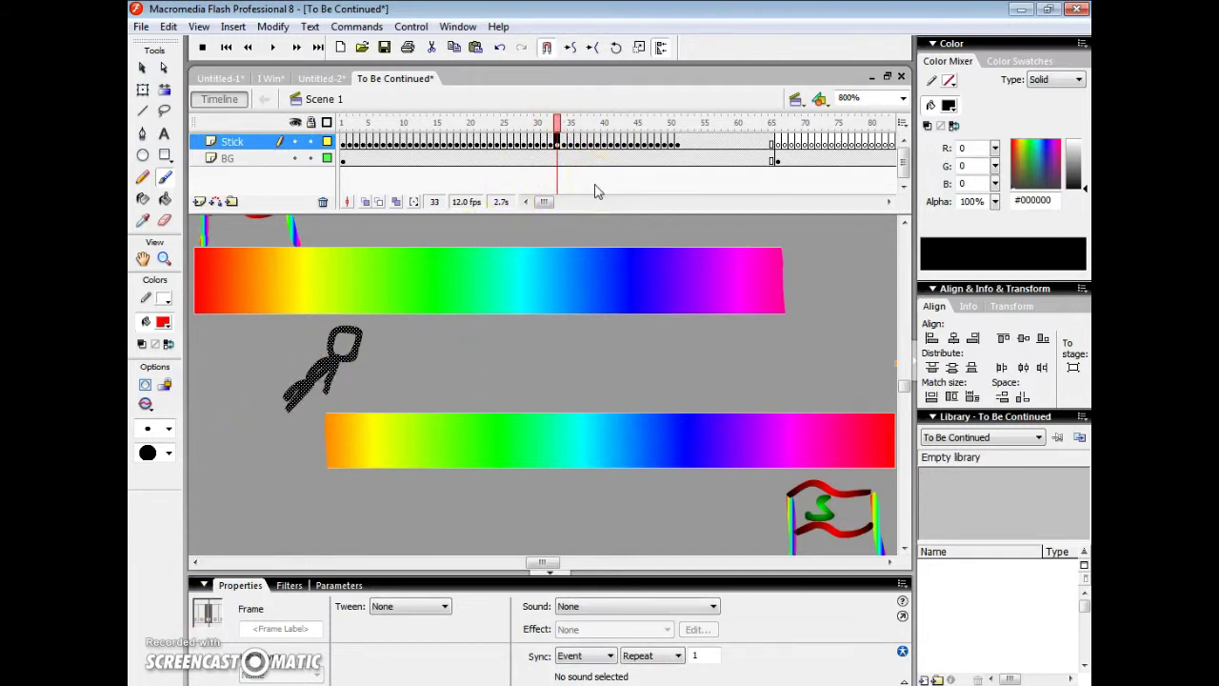
# Step through frames 34–45, reshape the right figure's head, then undo it.
pyautogui.click(564, 145)
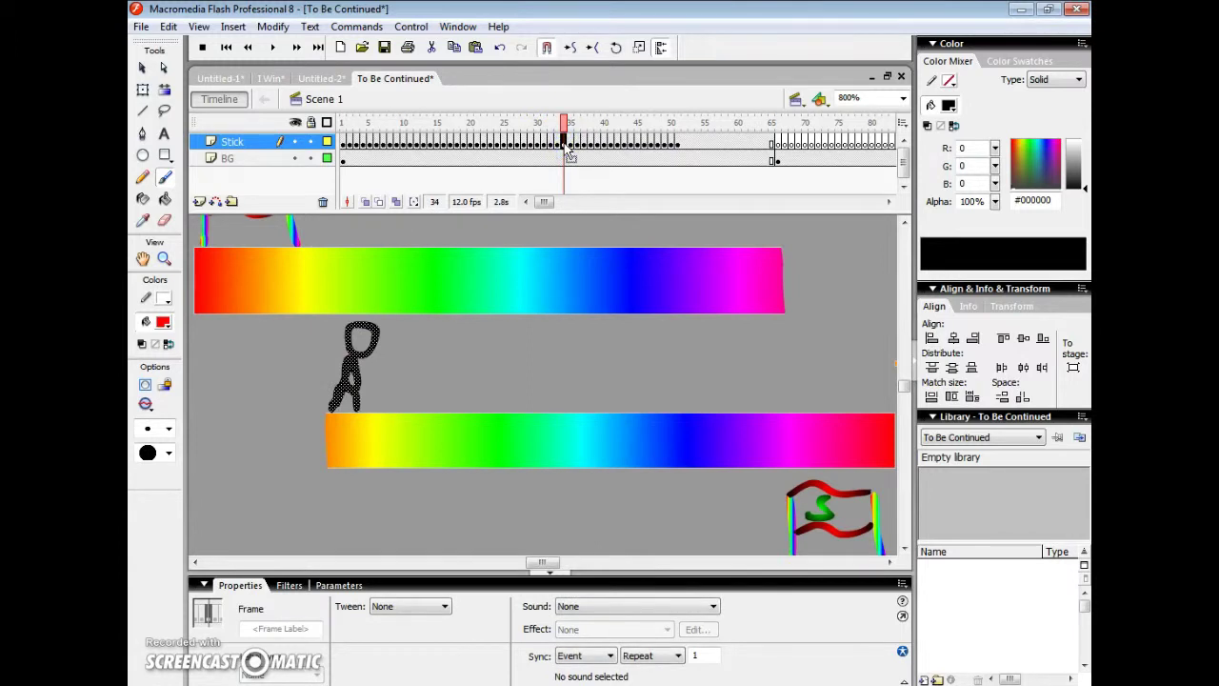
pyautogui.click(571, 143)
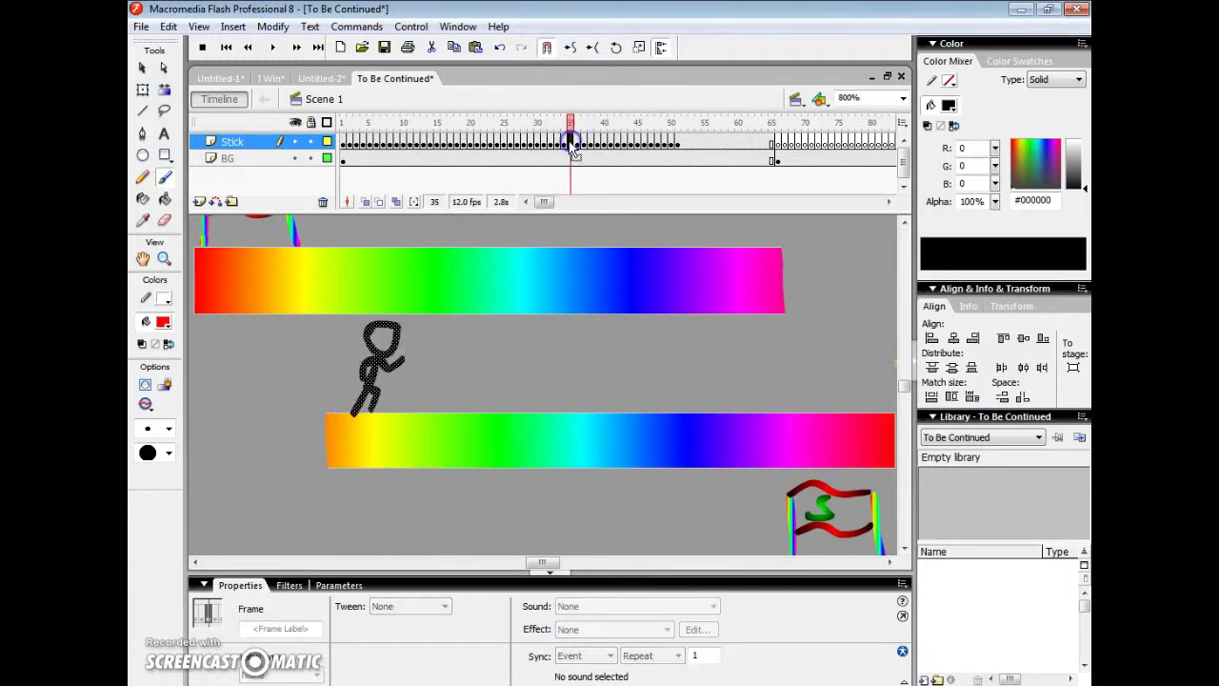
pyautogui.click(578, 143)
pyautogui.click(584, 143)
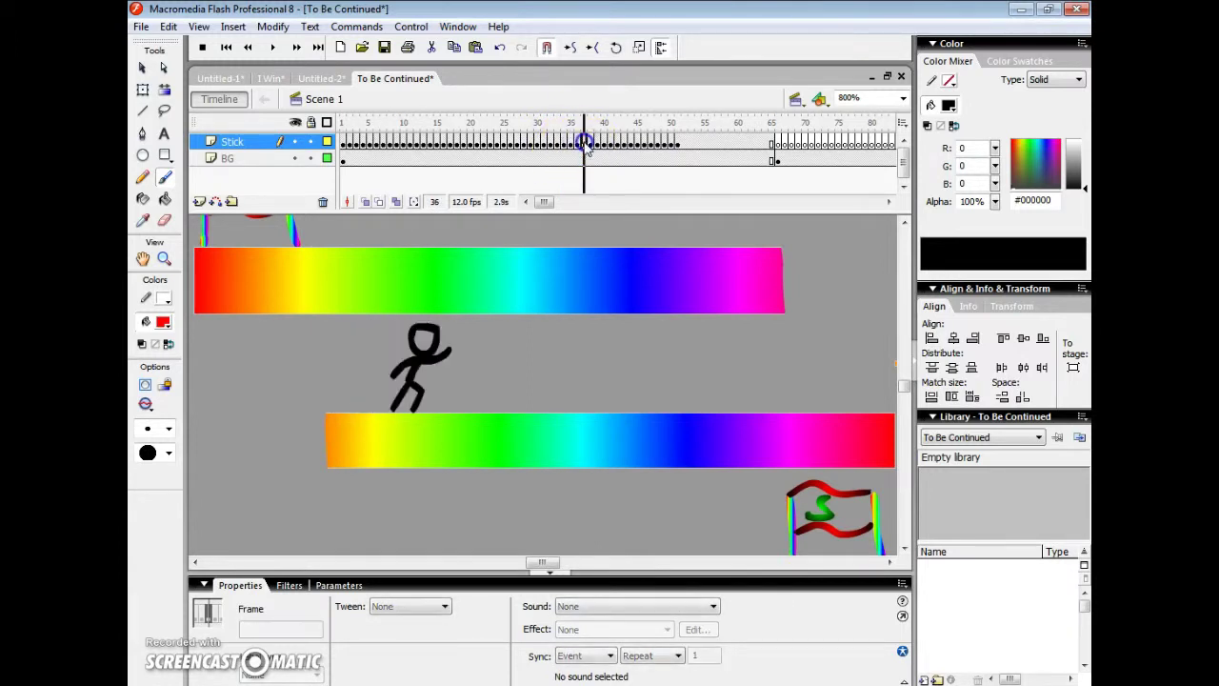
pyautogui.click(592, 143)
pyautogui.click(599, 143)
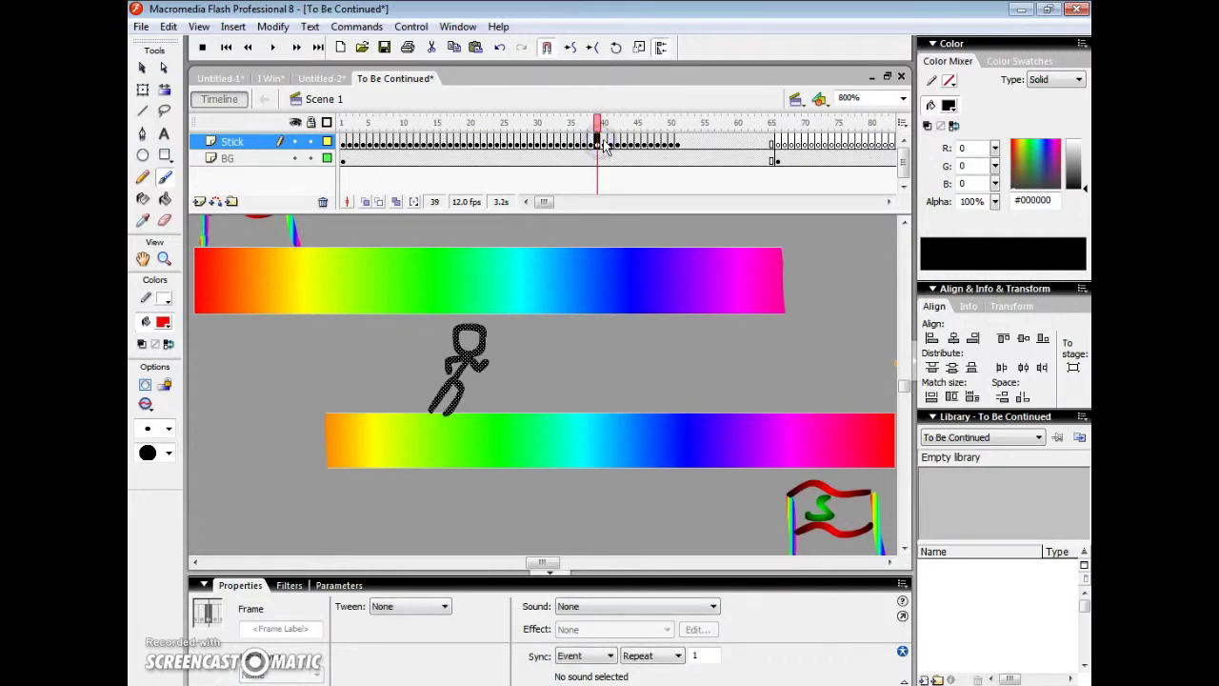
pyautogui.click(605, 143)
pyautogui.click(612, 142)
pyautogui.click(618, 143)
pyautogui.click(625, 143)
pyautogui.click(631, 143)
pyautogui.click(638, 143)
pyautogui.click(805, 345)
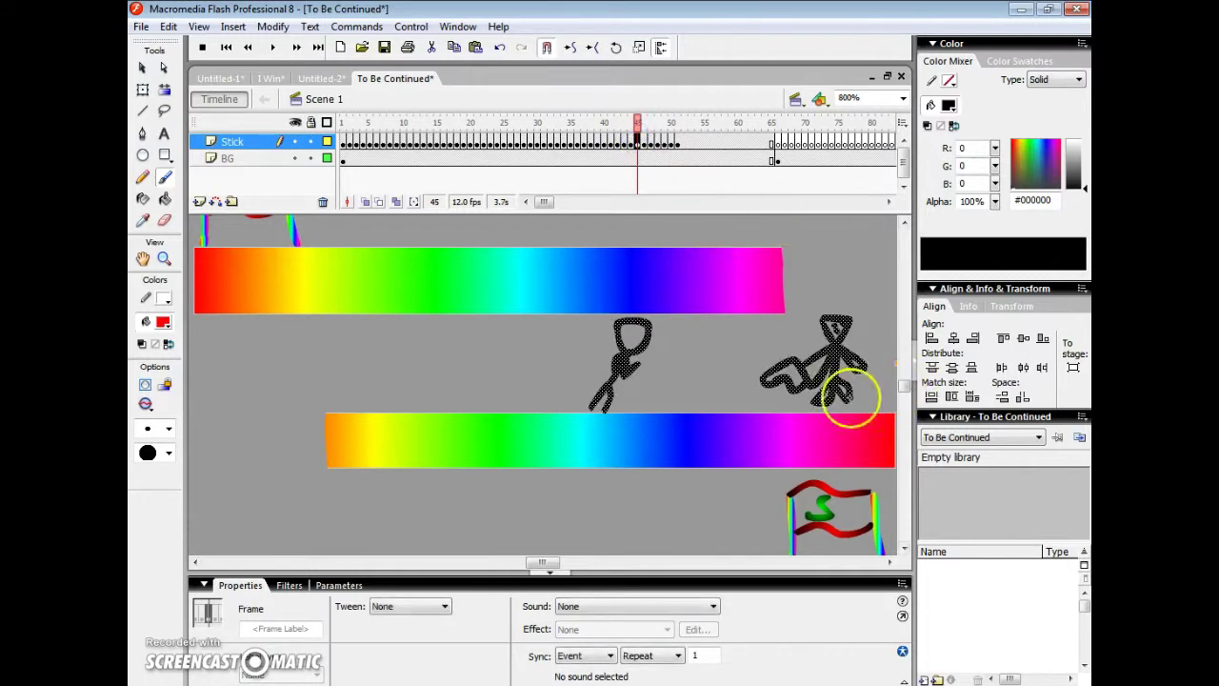
pyautogui.moveTo(828, 333); pyautogui.dragTo(838, 319)
pyautogui.hotkey('ctrl', 'z')
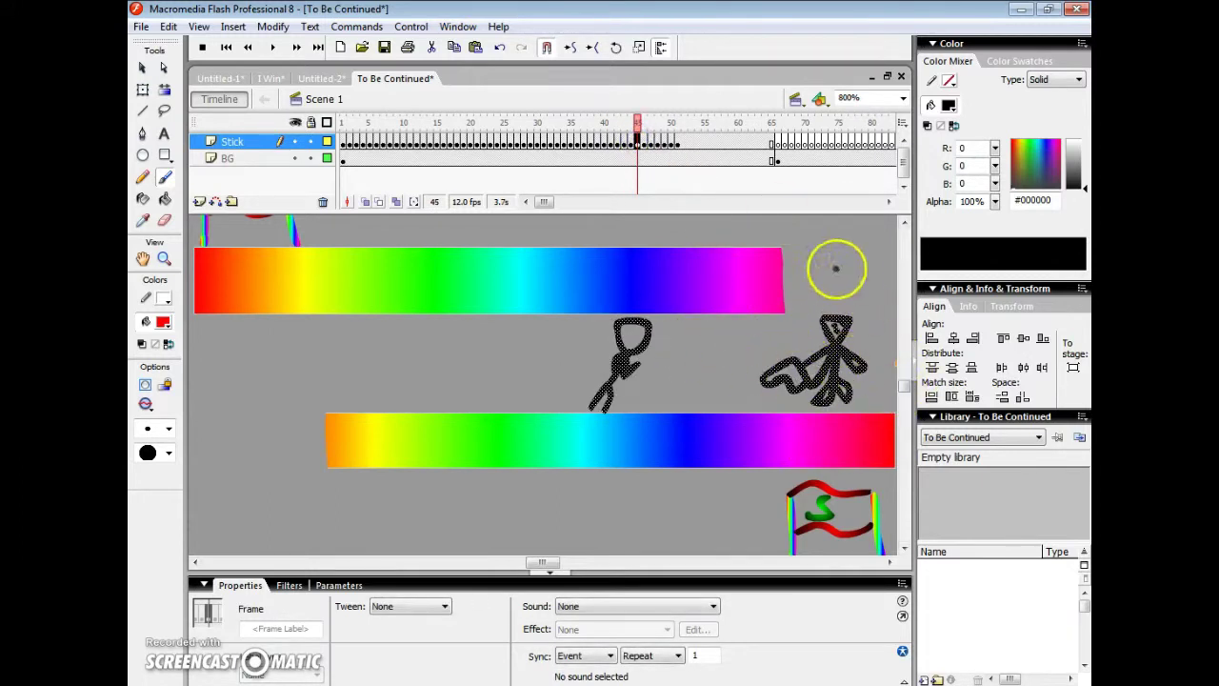
# Advance through frames 46–50, then jump to frame 60 and the banner at frame 66.
pyautogui.click(645, 144)
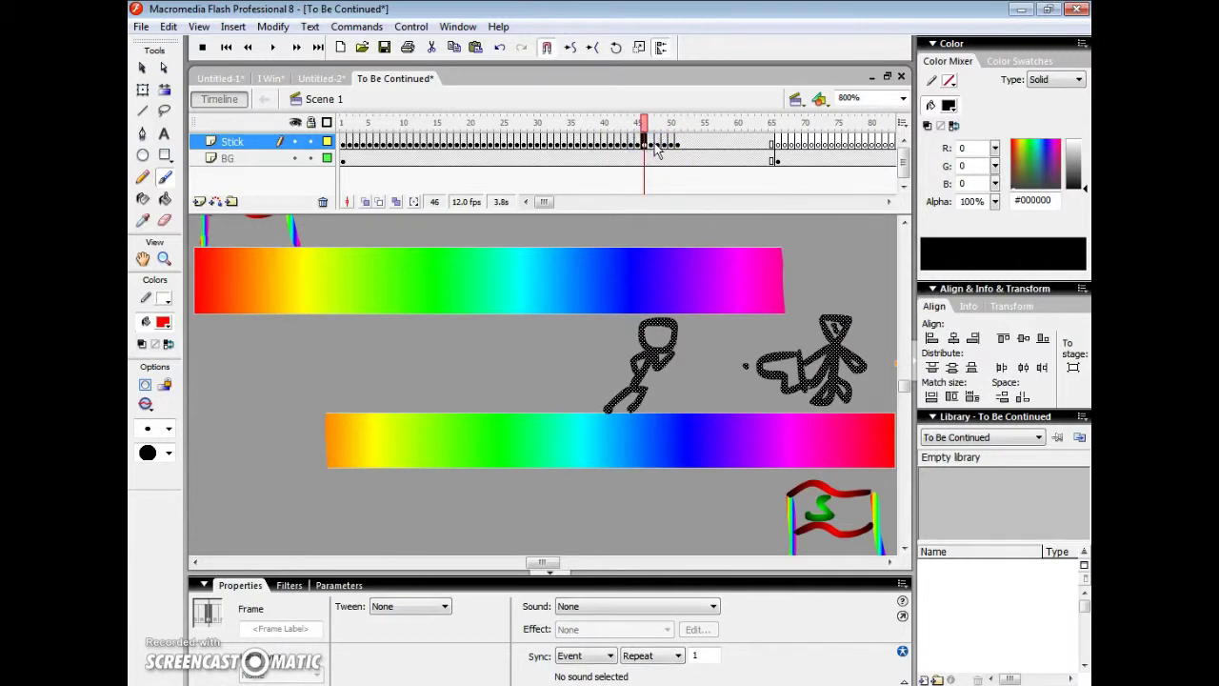
pyautogui.click(652, 144)
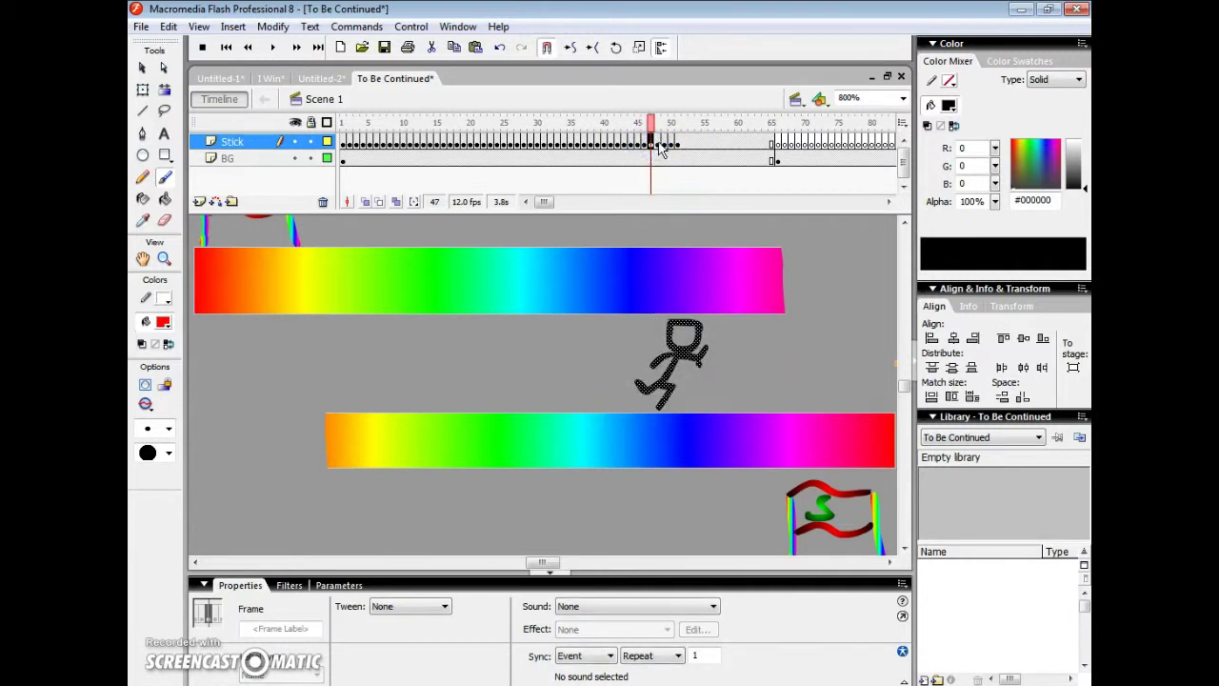
pyautogui.click(702, 346)
pyautogui.click(680, 321)
pyautogui.click(653, 143)
pyautogui.click(660, 144)
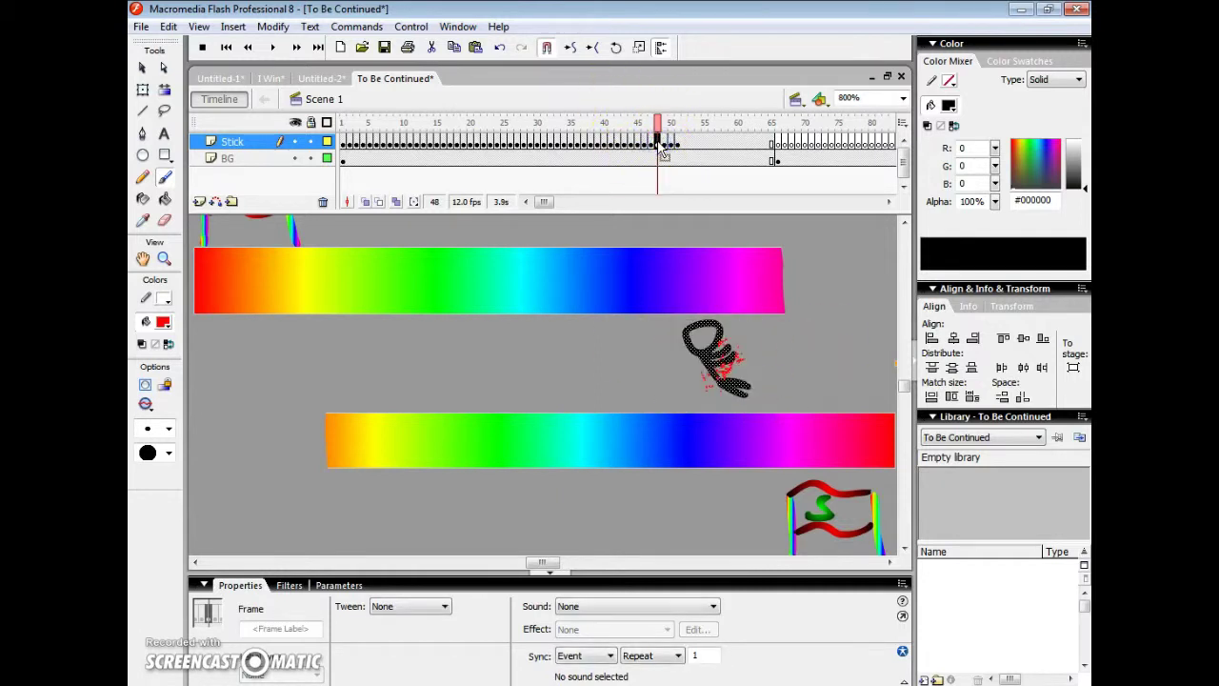
pyautogui.click(665, 142)
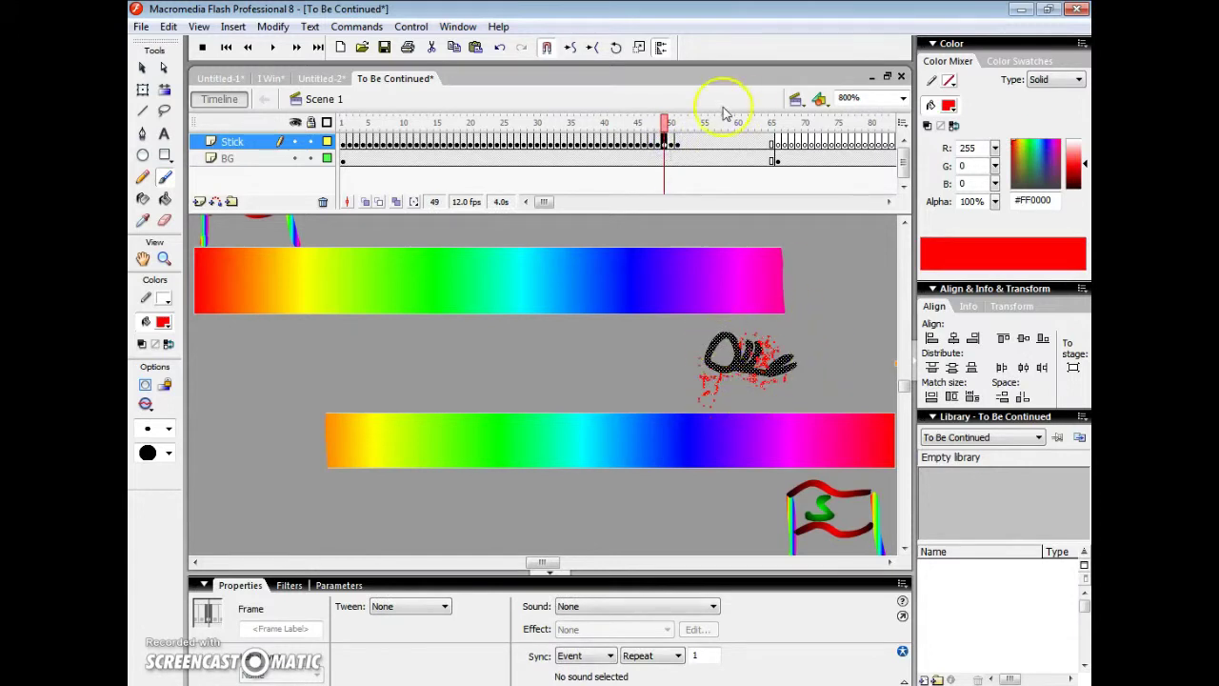
pyautogui.click(671, 143)
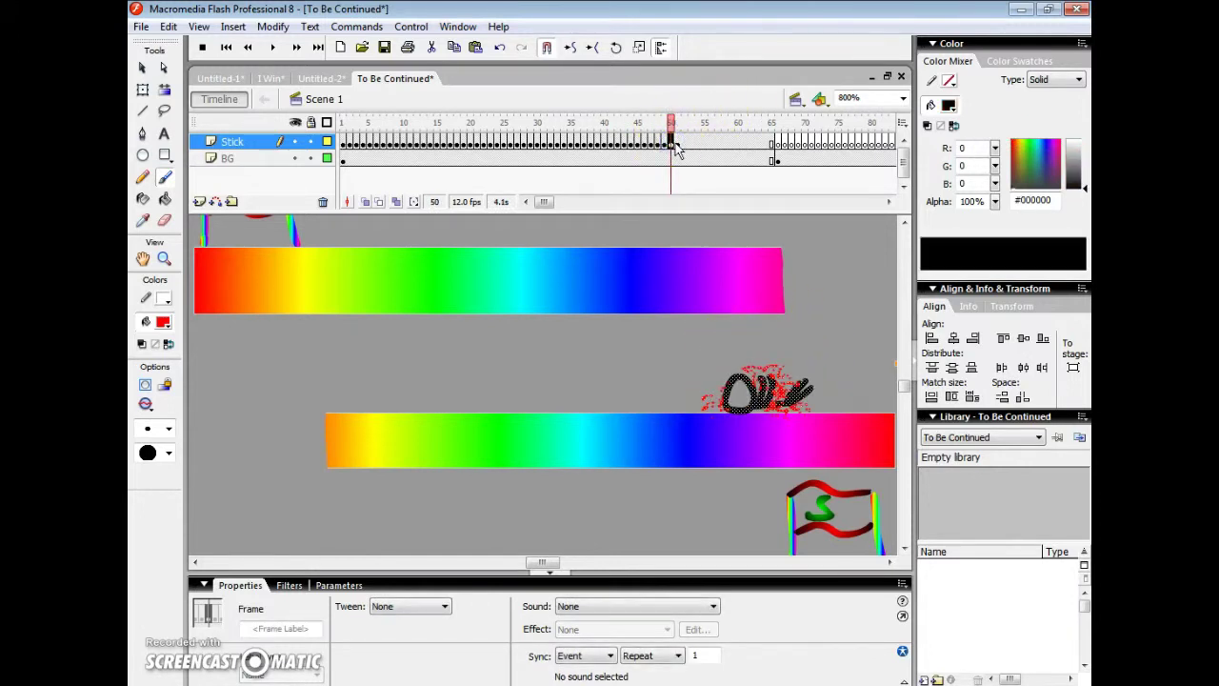
pyautogui.click(739, 143)
pyautogui.click(778, 143)
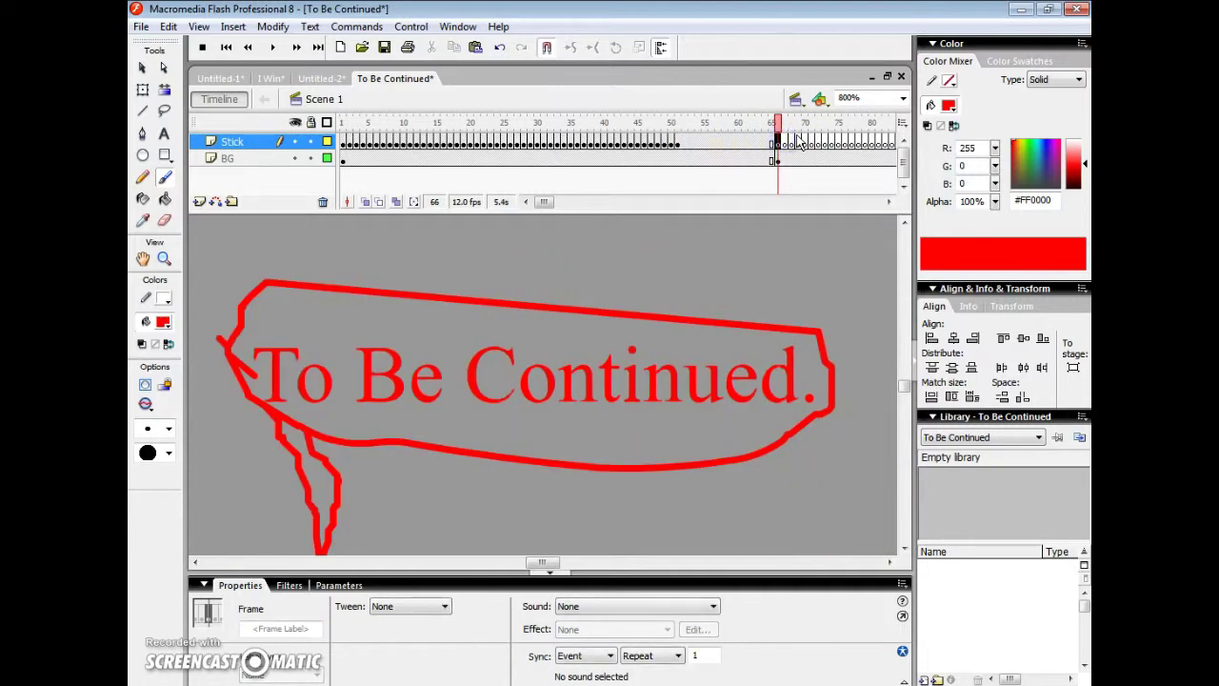
# Play from frame 66, then return to frame 1 and play the whole animation.
pyautogui.press('Return')
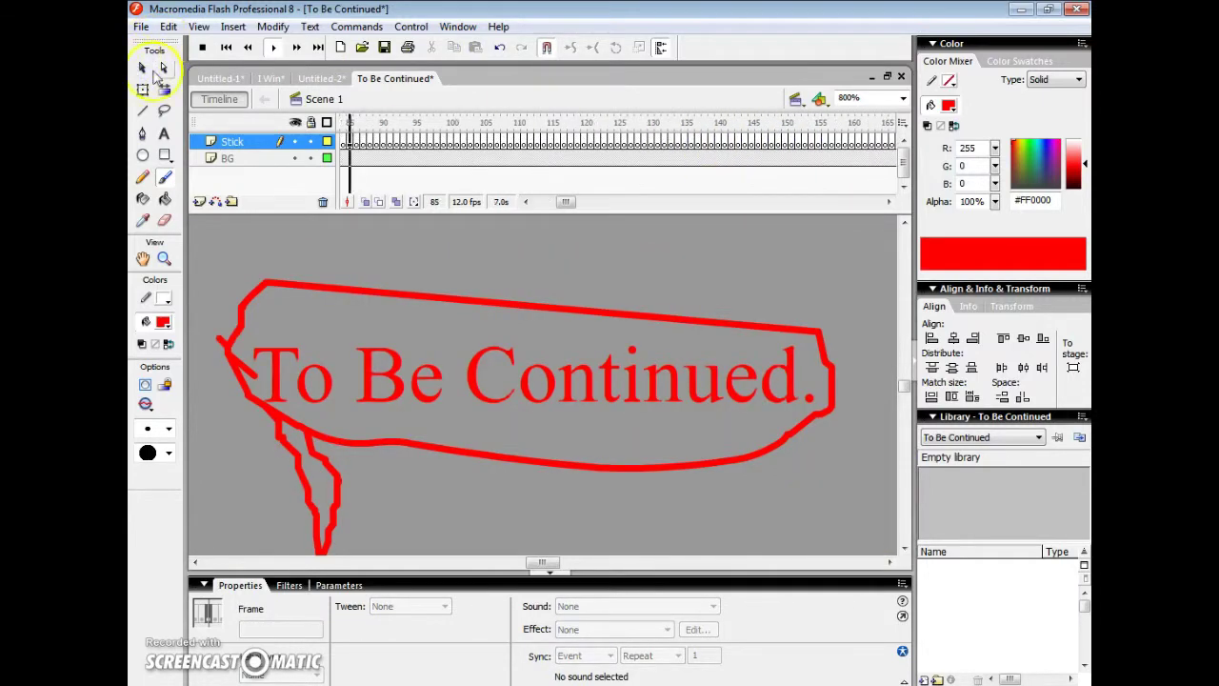
pyautogui.moveTo(565, 205); pyautogui.dragTo(544, 201)
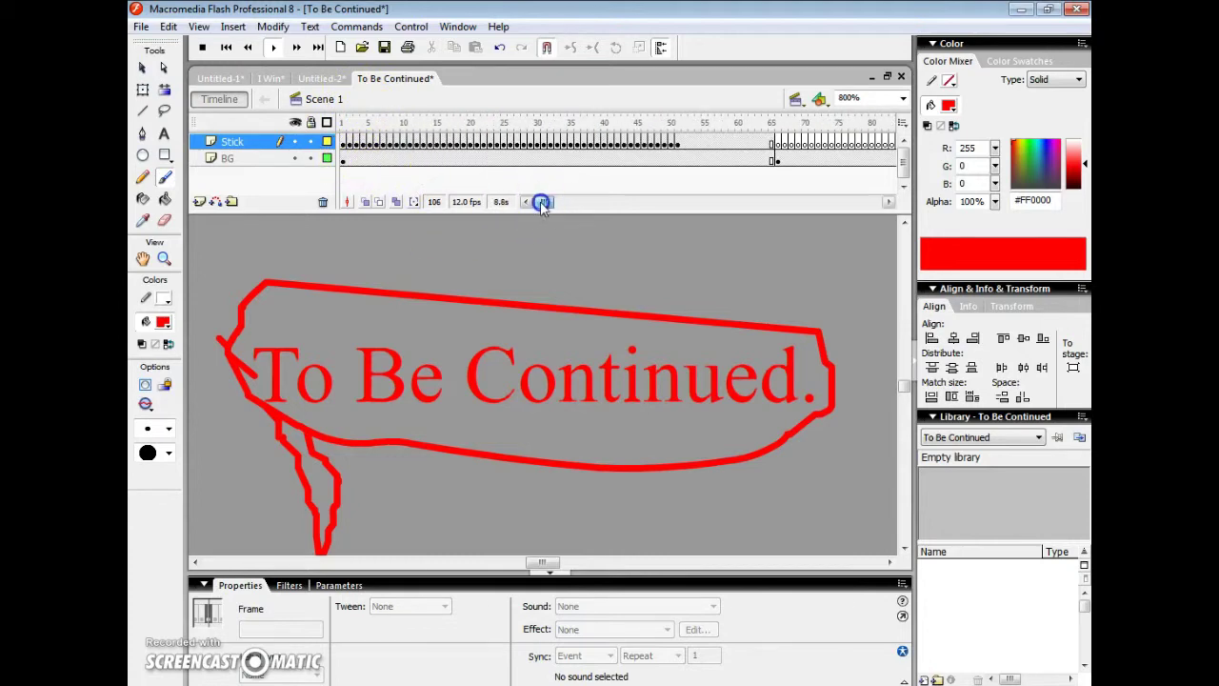
pyautogui.click(345, 149)
pyautogui.press('Return')
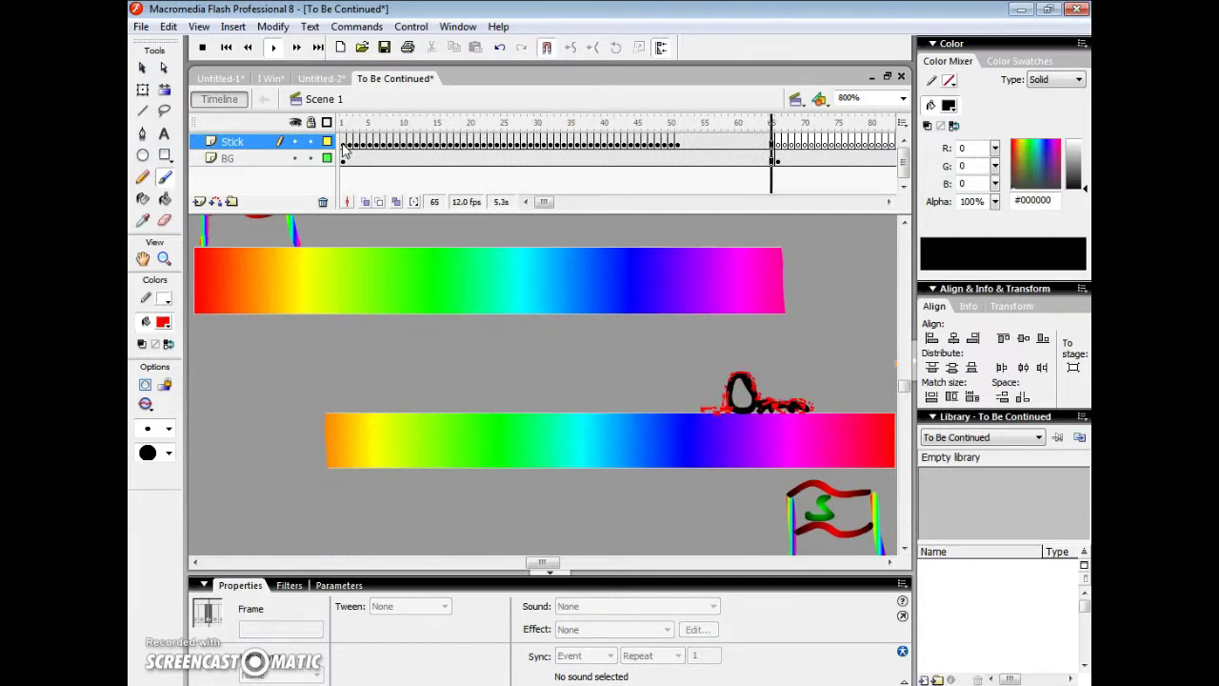
# Open the He Will Be Back file from the Flash Video's folder.
pyautogui.click(141, 26)
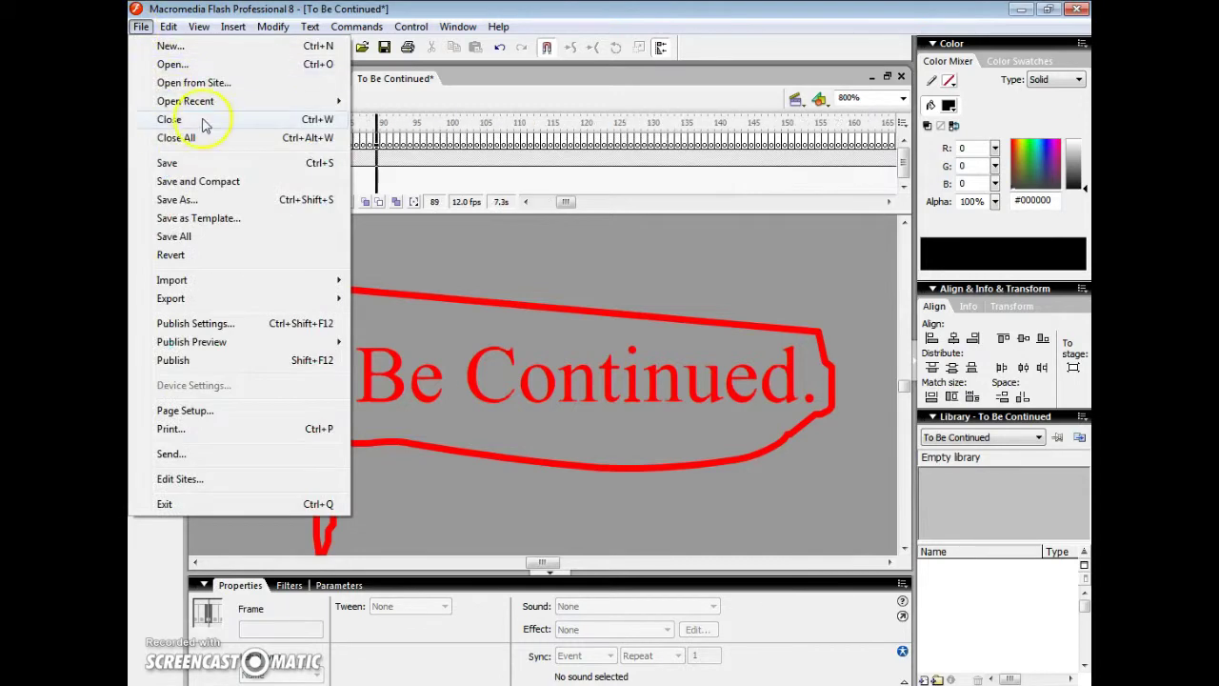
pyautogui.click(200, 64)
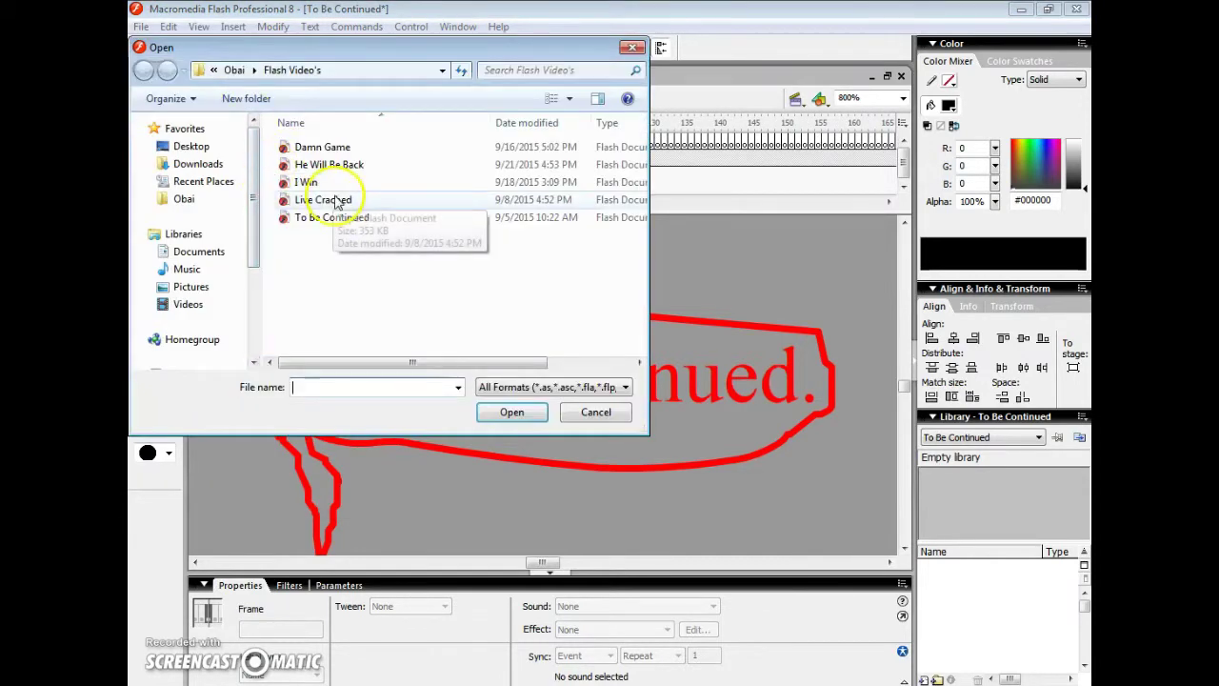
pyautogui.click(348, 164)
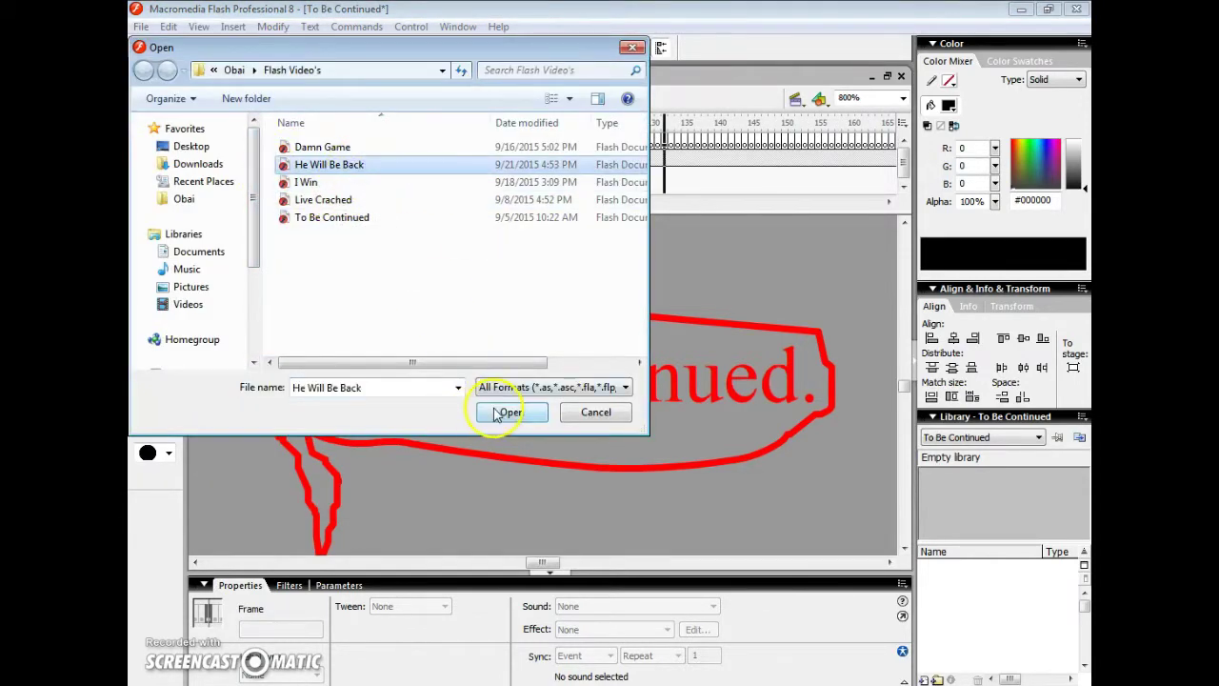
pyautogui.click(505, 412)
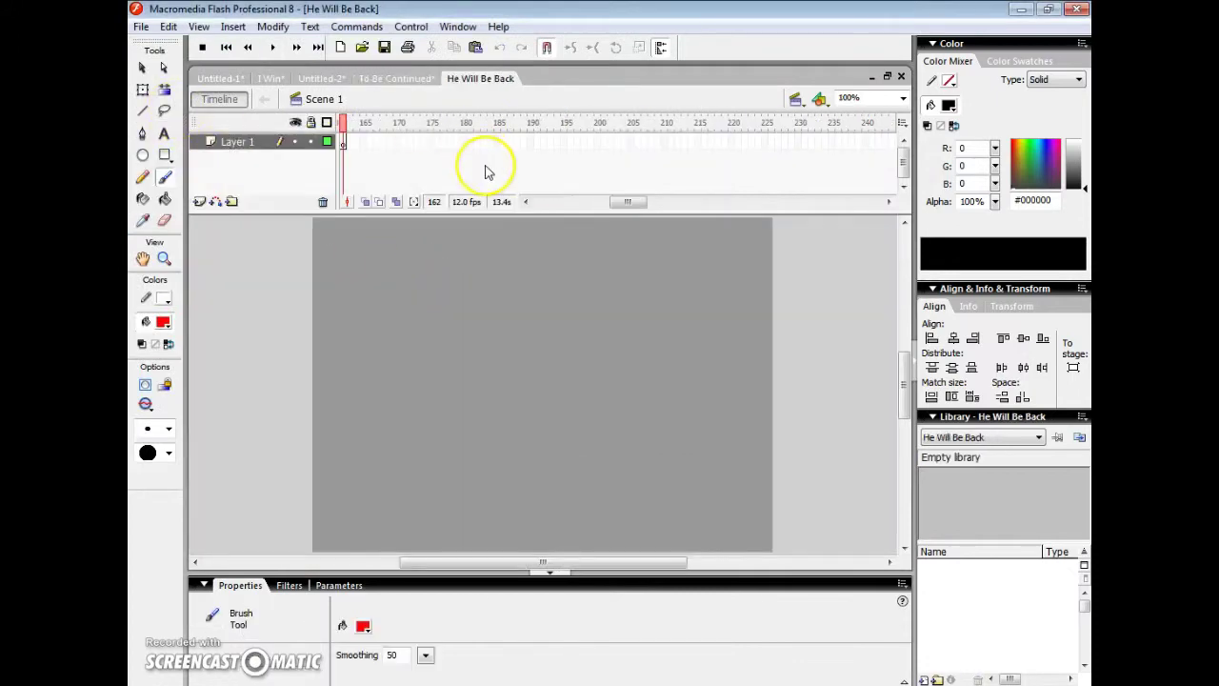
# Zoom He Will Be Back to 800% and play it from frame 1, stopping at frame 27.
pyautogui.moveTo(644, 206); pyautogui.dragTo(544, 204)
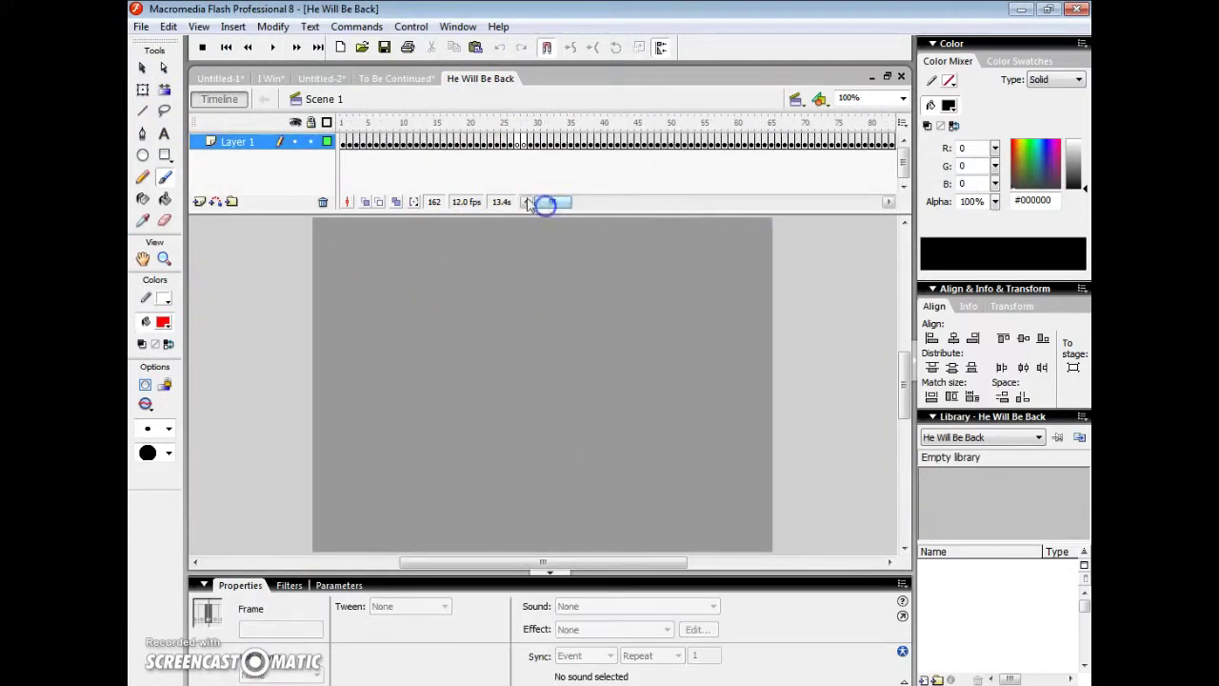
pyautogui.click(343, 141)
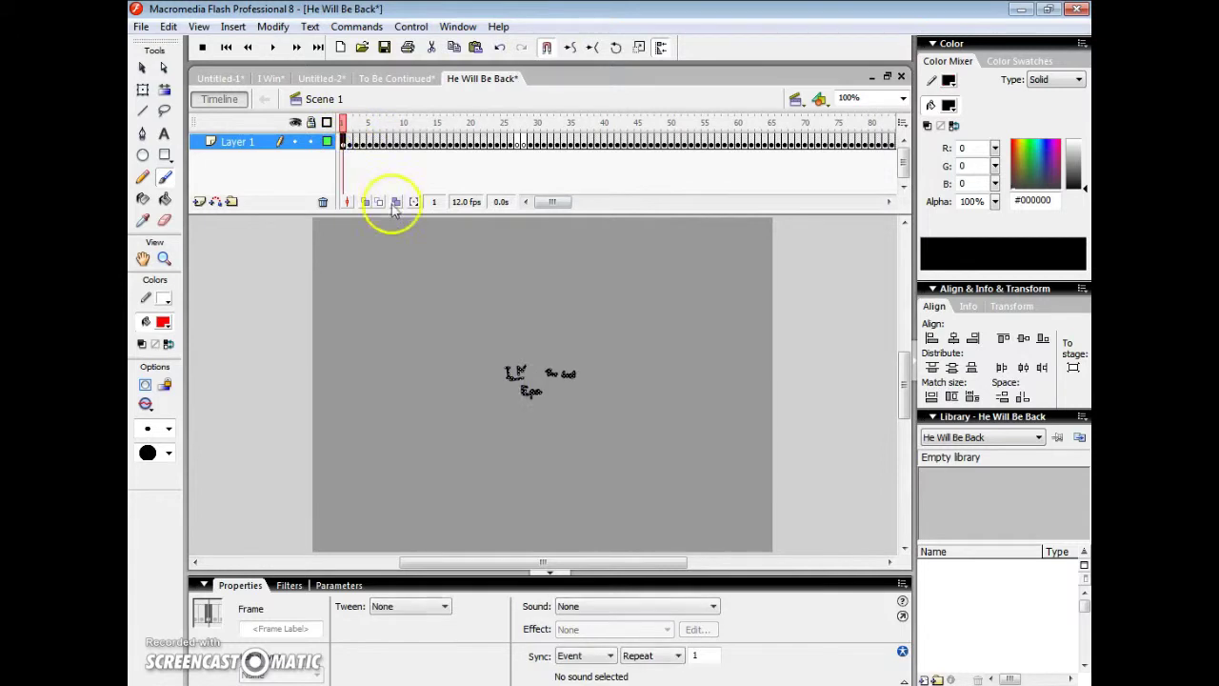
pyautogui.click(903, 98)
pyautogui.click(881, 192)
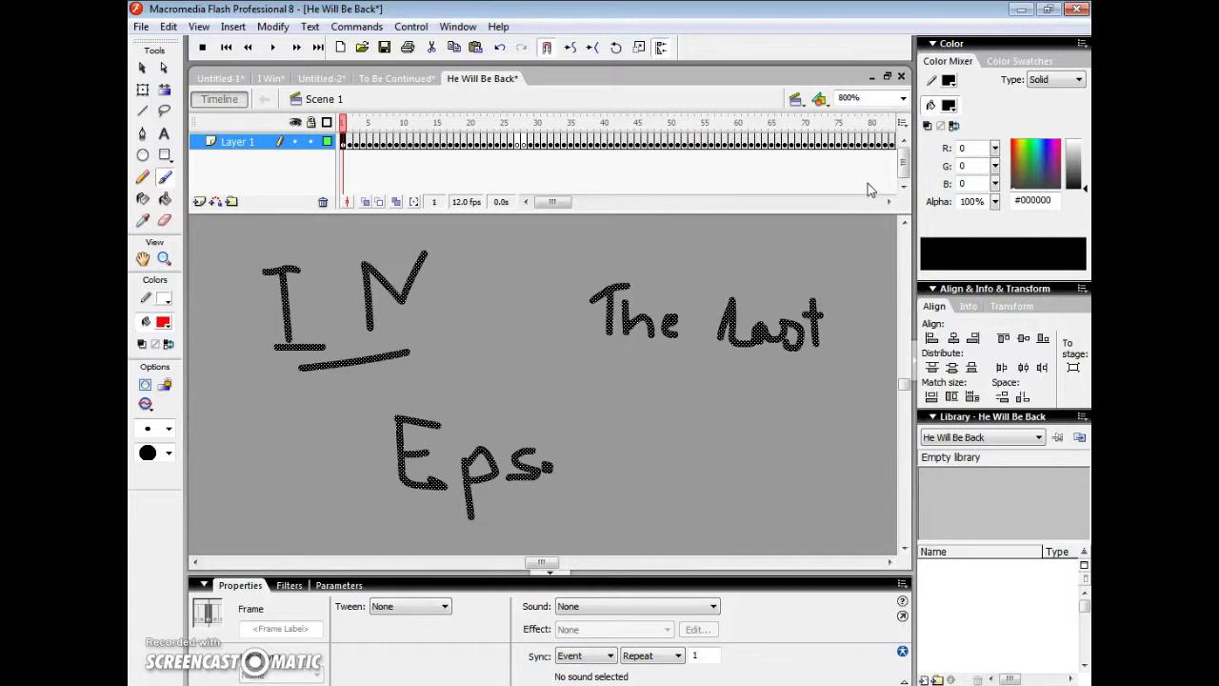
pyautogui.press('Return')
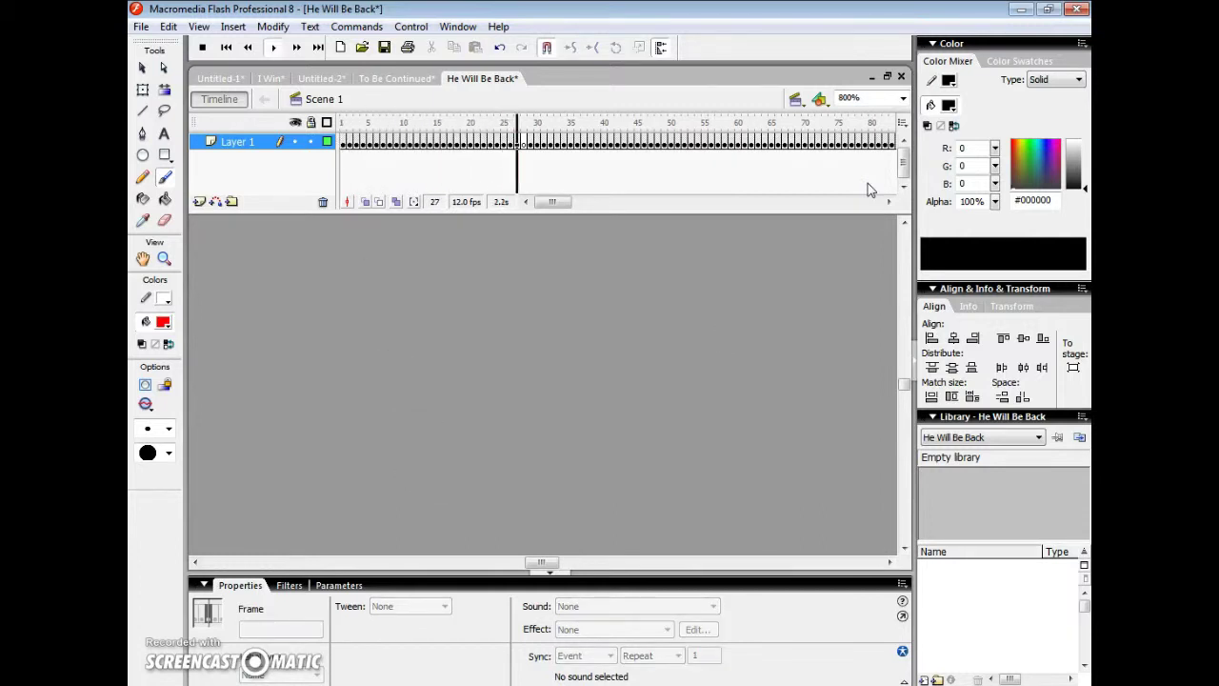
pyautogui.press('Return')
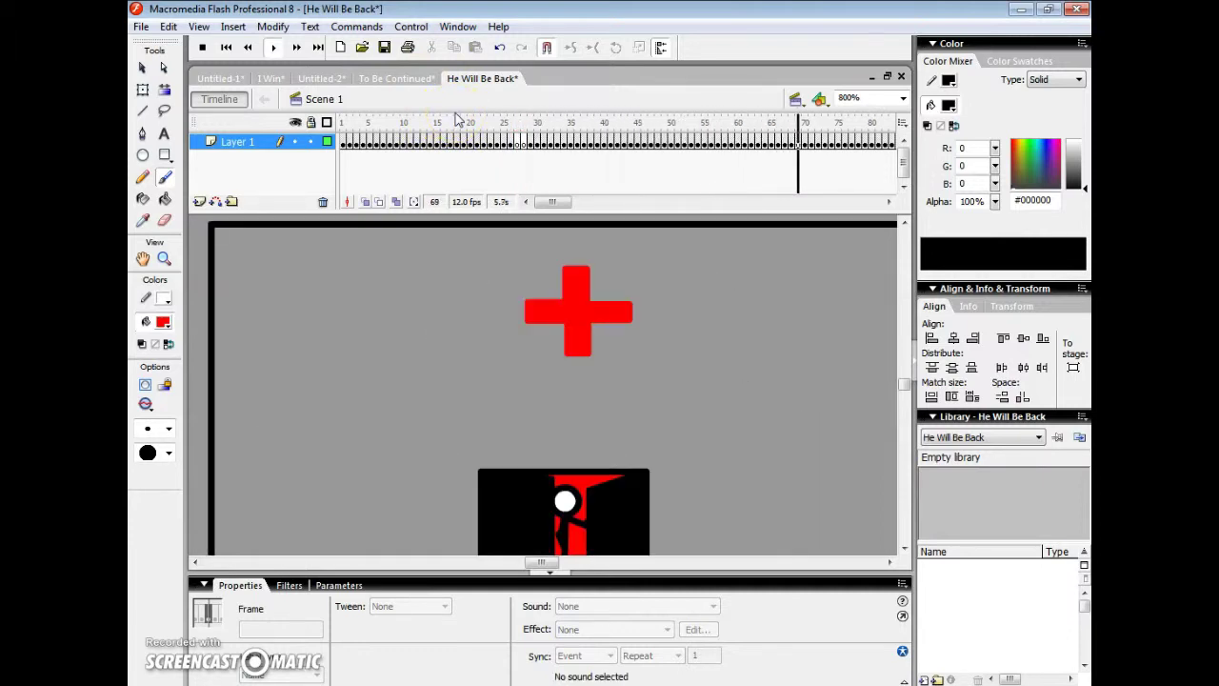
# Pause and resume He Will Be Back playback until it reaches the breaking-news reporter scenes.
pyautogui.press('Return')
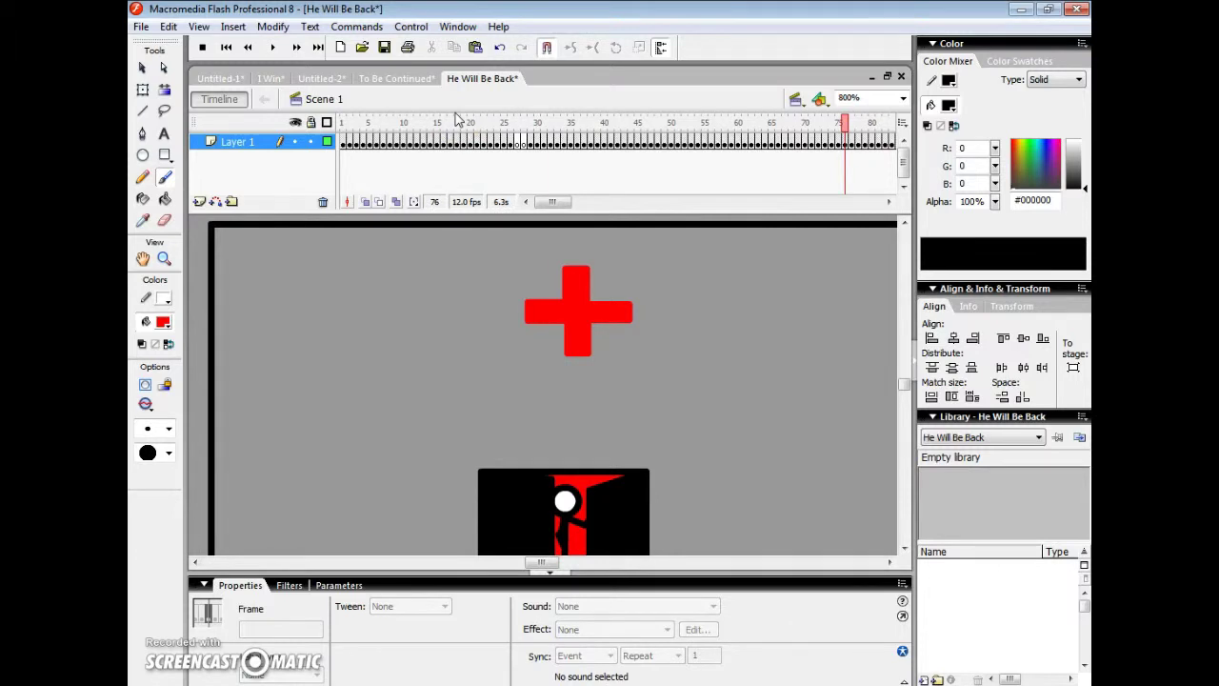
pyautogui.press('Return')
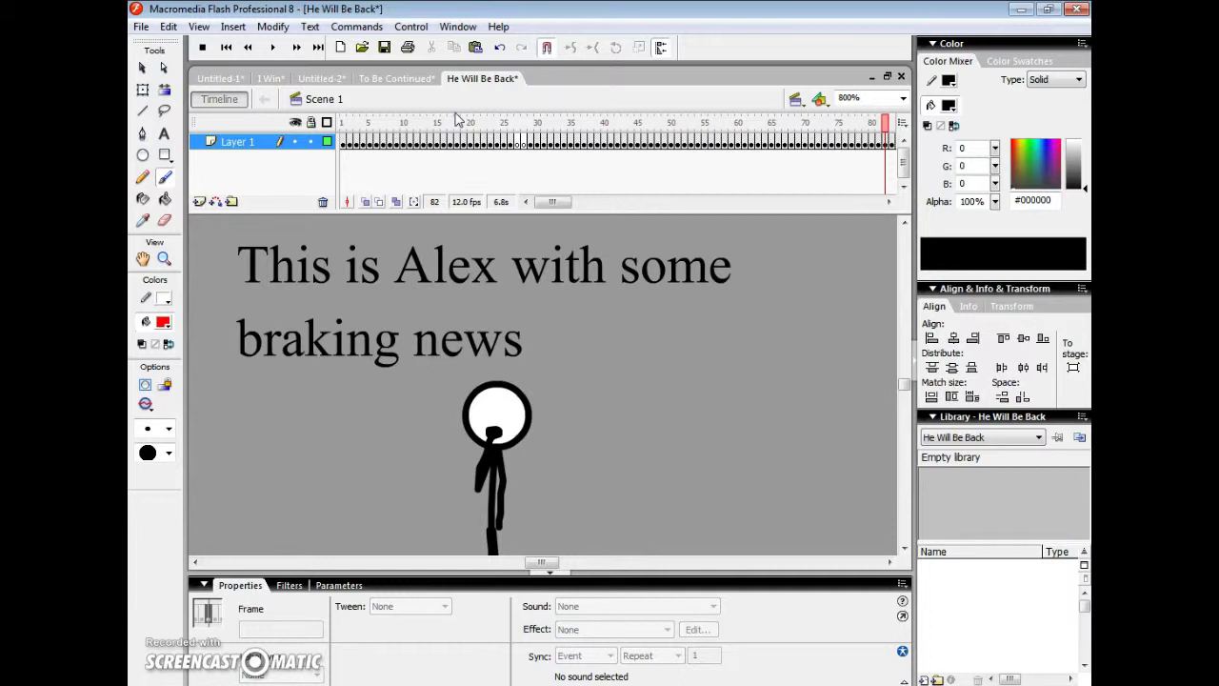
pyautogui.press('Return')
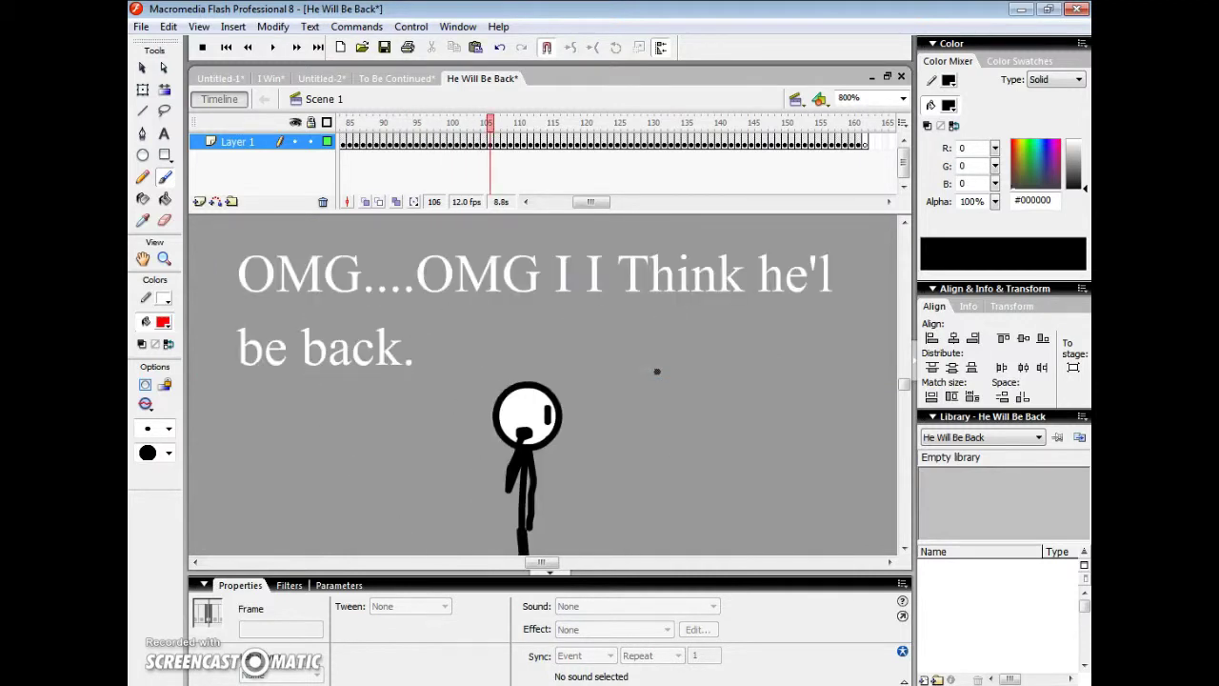
# Scrub He Will Be Back from frame 101, past the big face and OMG caption, onward to frame 121.
pyautogui.moveTo(491, 141); pyautogui.dragTo(461, 147)
pyautogui.click(463, 148)
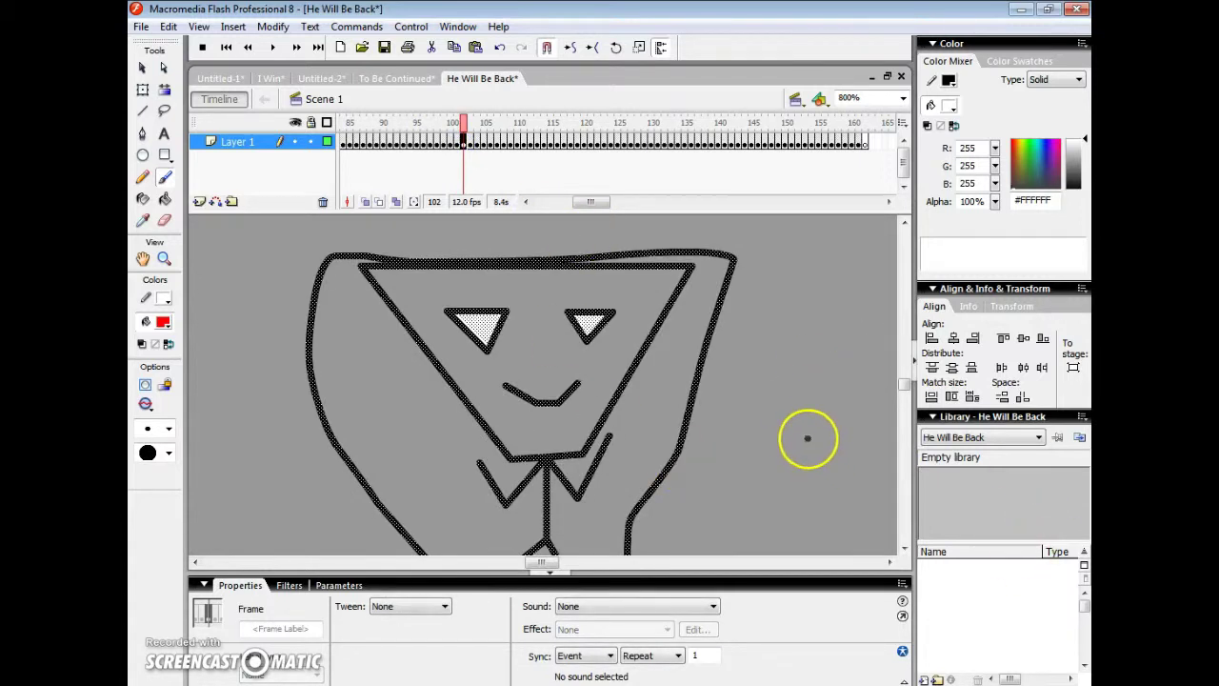
pyautogui.moveTo(906, 385); pyautogui.dragTo(906, 386)
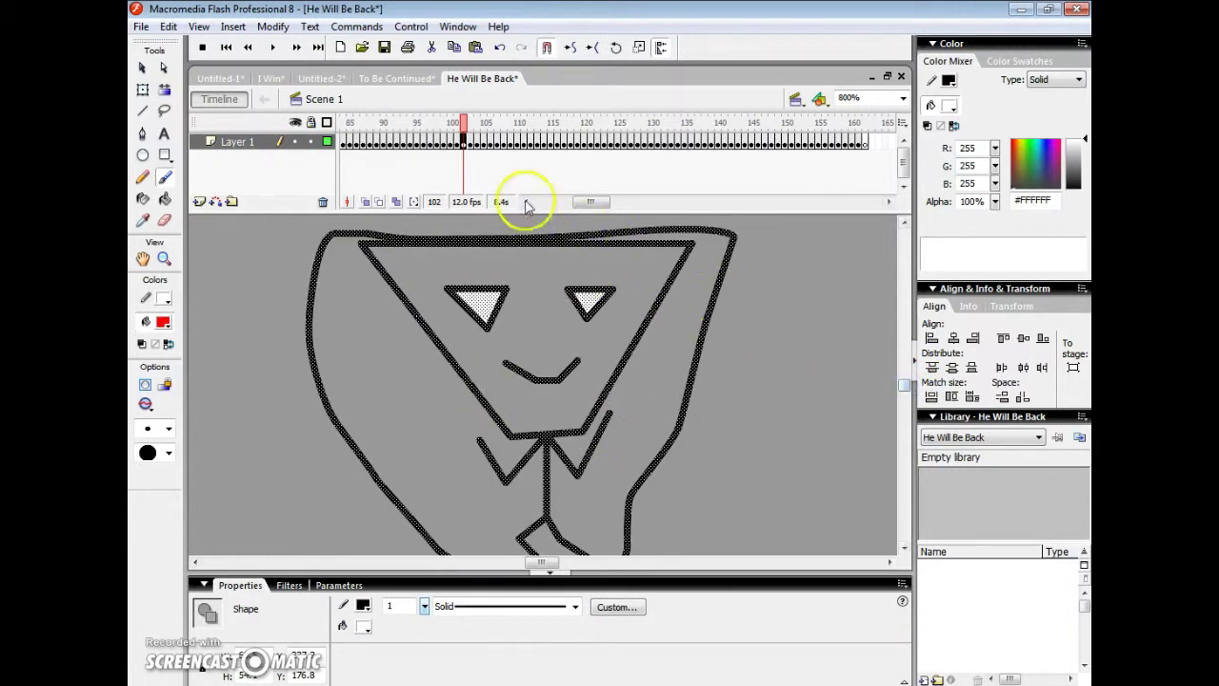
pyautogui.click(469, 143)
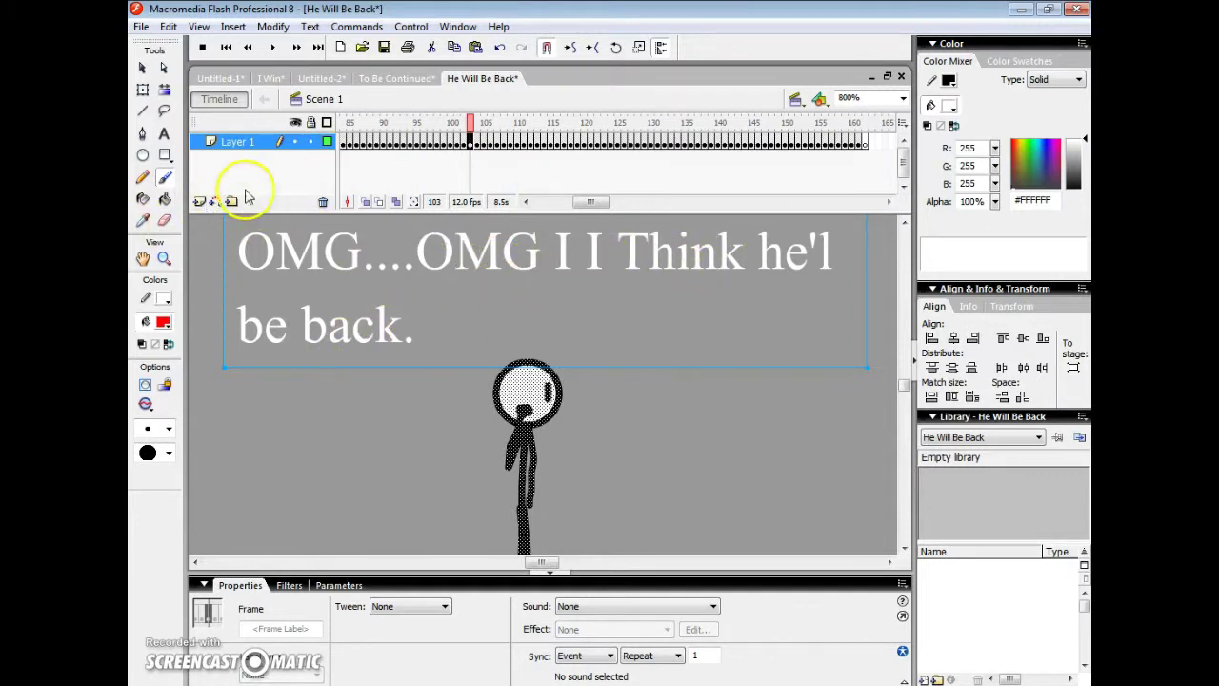
pyautogui.click(515, 141)
pyautogui.moveTo(515, 140); pyautogui.dragTo(817, 143)
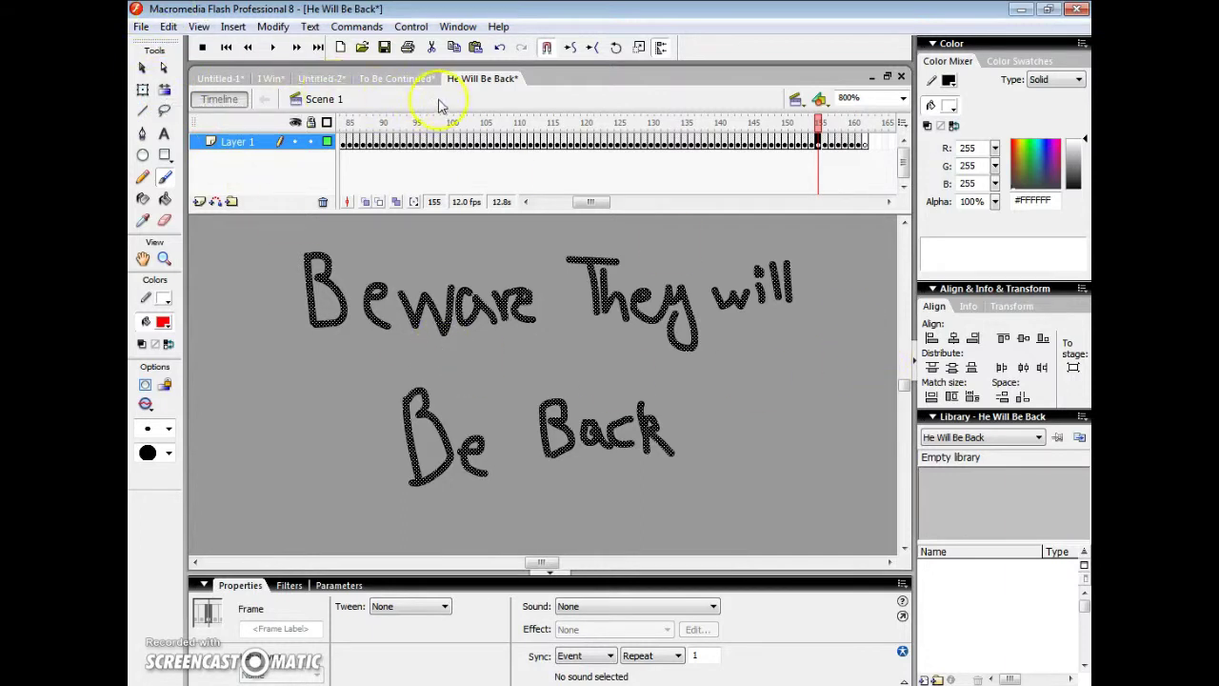
# In Untitled-1, add a blank keyframe at frame 9 and brush-paint a red stick figure.
pyautogui.click(222, 78)
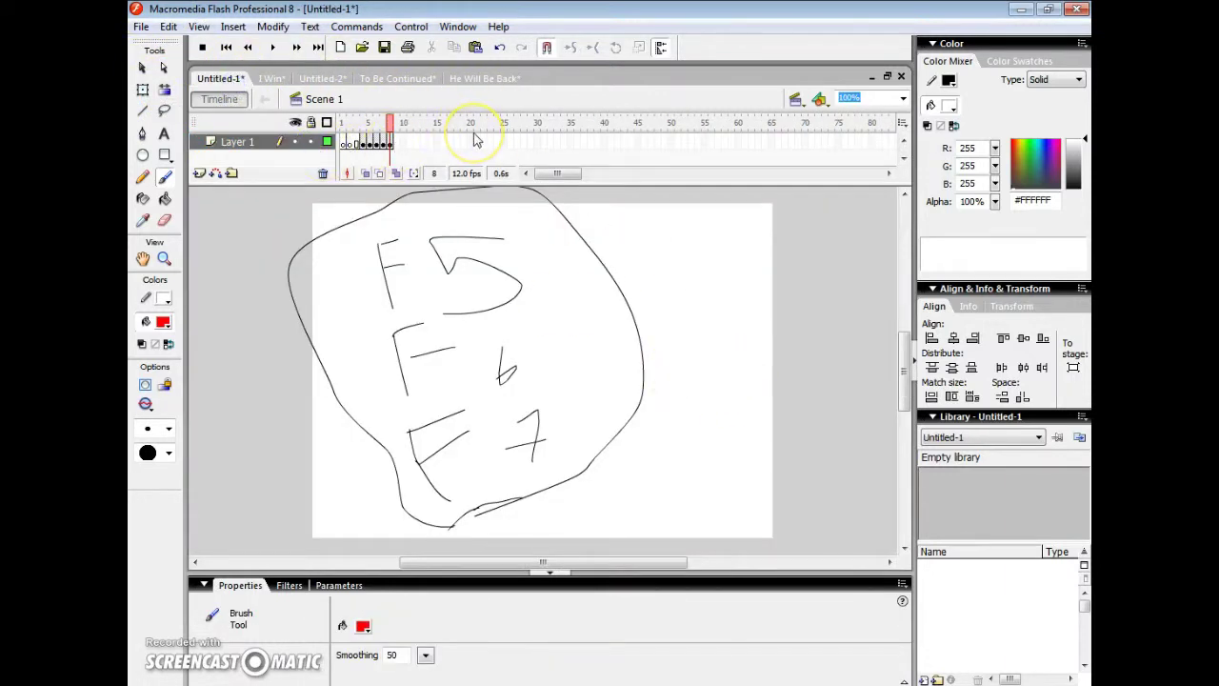
pyautogui.press('F7')
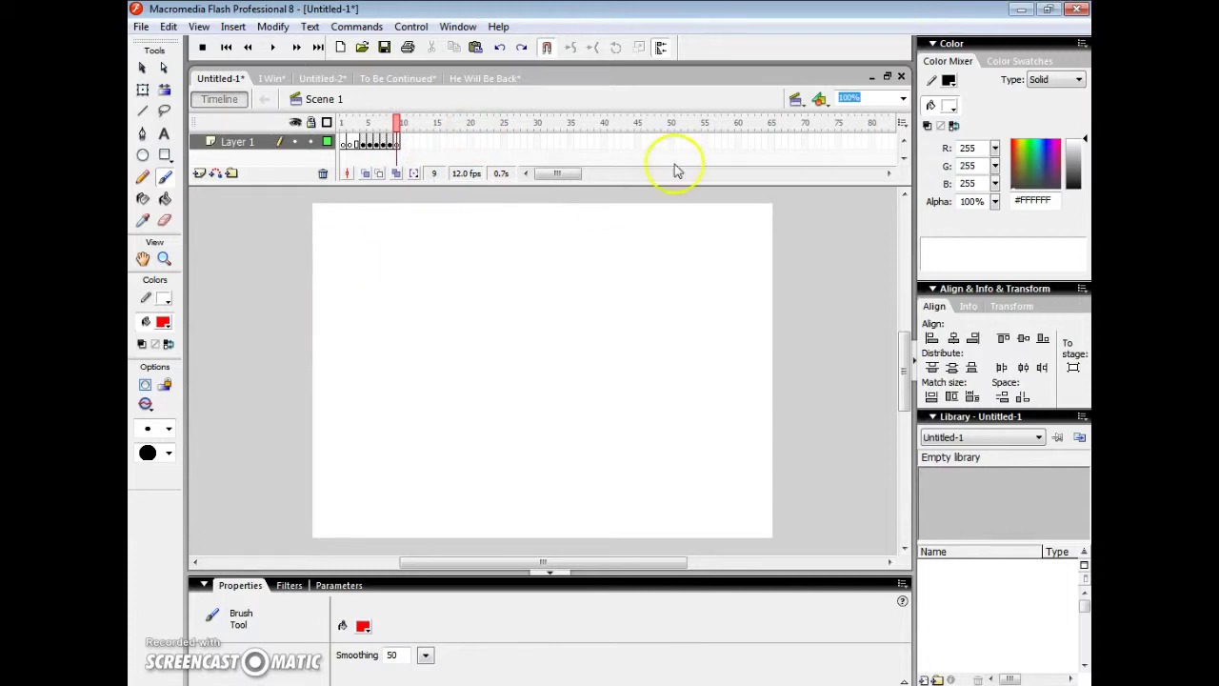
pyautogui.moveTo(518, 307)
pyautogui.mouseDown()
pyautogui.moveTo(506, 308)
pyautogui.moveTo(519, 335)
pyautogui.moveTo(524, 315)
pyautogui.moveTo(503, 340)
pyautogui.moveTo(522, 350)
pyautogui.mouseUp()
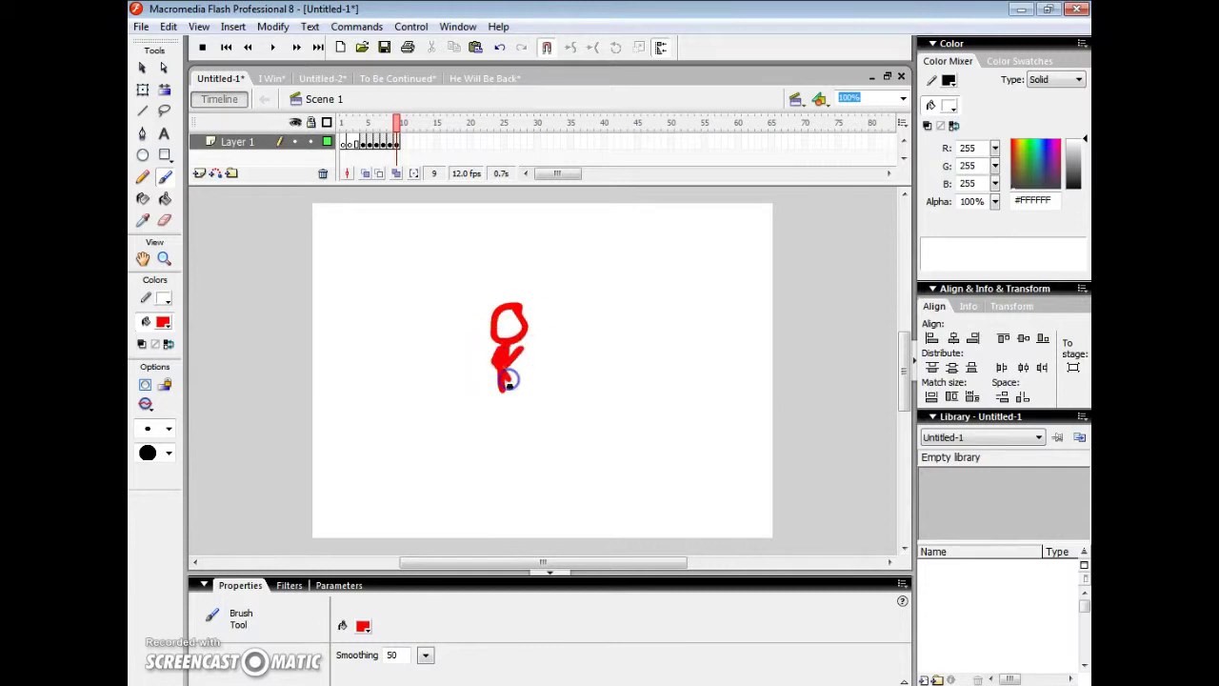
pyautogui.click(509, 390)
pyautogui.moveTo(490, 428); pyautogui.dragTo(520, 430)
# Select the red figure and add keyframes, moving it rightward on the stage.
pyautogui.click(142, 68)
pyautogui.click(441, 283)
pyautogui.moveTo(441, 284); pyautogui.dragTo(551, 426)
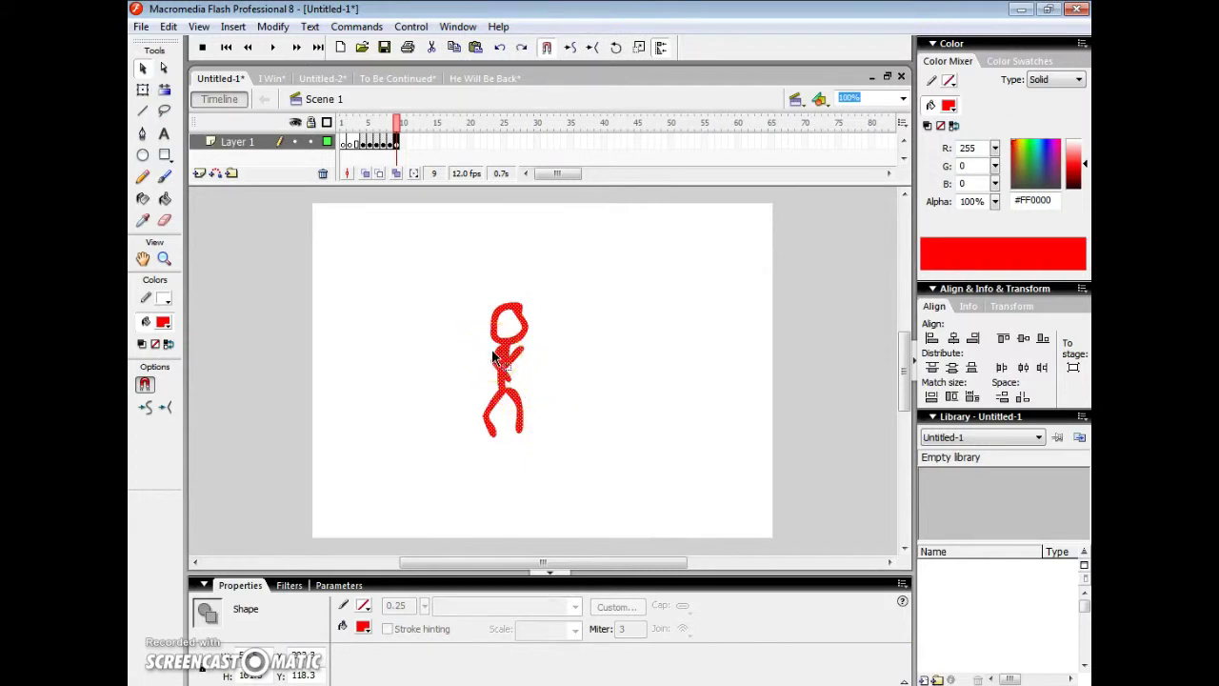
pyautogui.press('F6')
pyautogui.moveTo(495, 356); pyautogui.dragTo(713, 358)
pyautogui.press('F6')
pyautogui.press('F6')
pyautogui.press('F6')
pyautogui.press('F6')
pyautogui.press('F6')
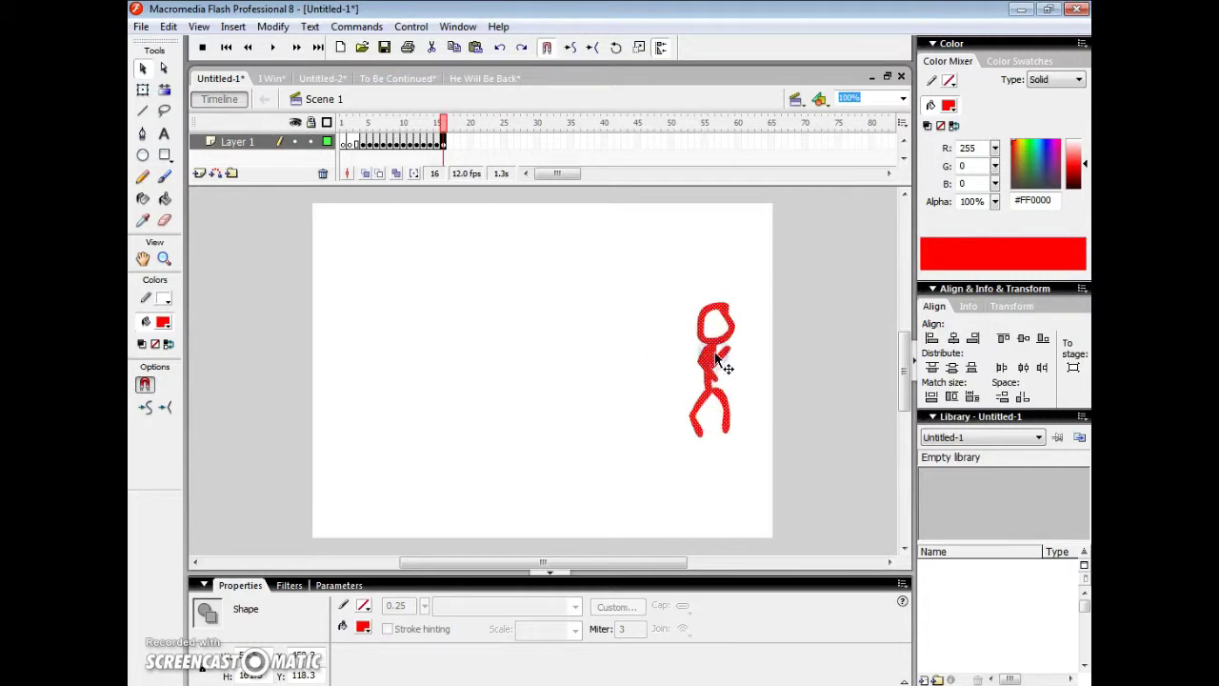
# Play the walking animation from the start, then again from frame 8.
pyautogui.press('Return')
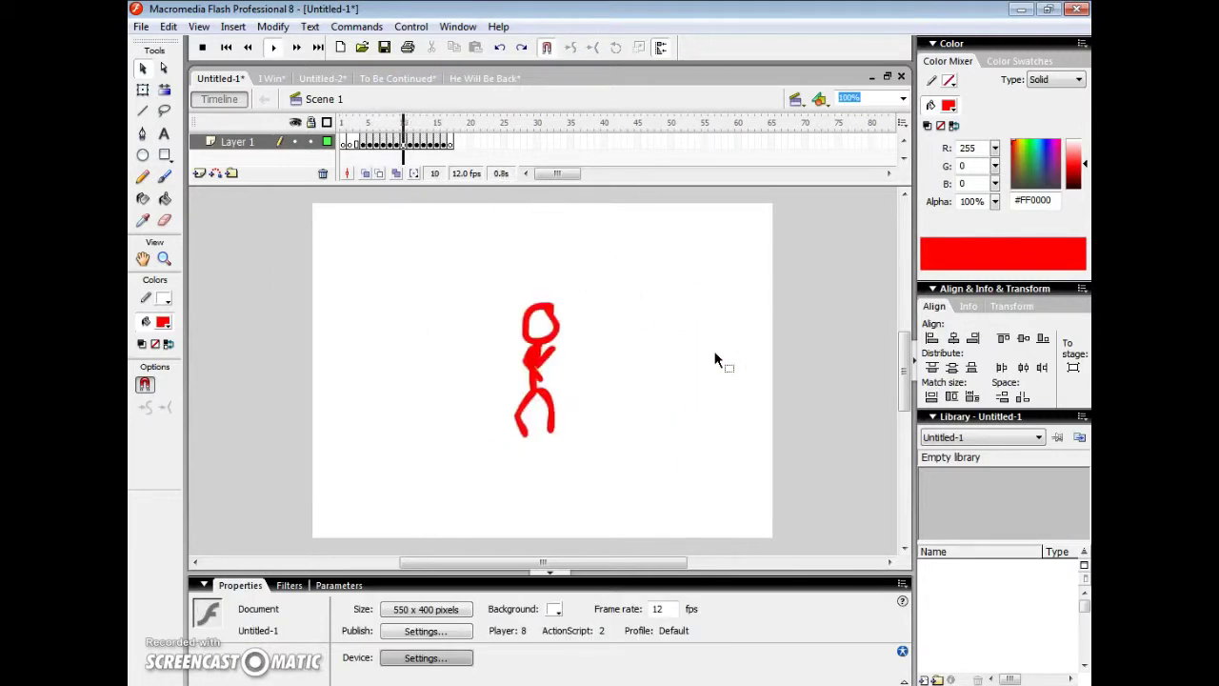
pyautogui.click(390, 143)
pyautogui.press('Return')
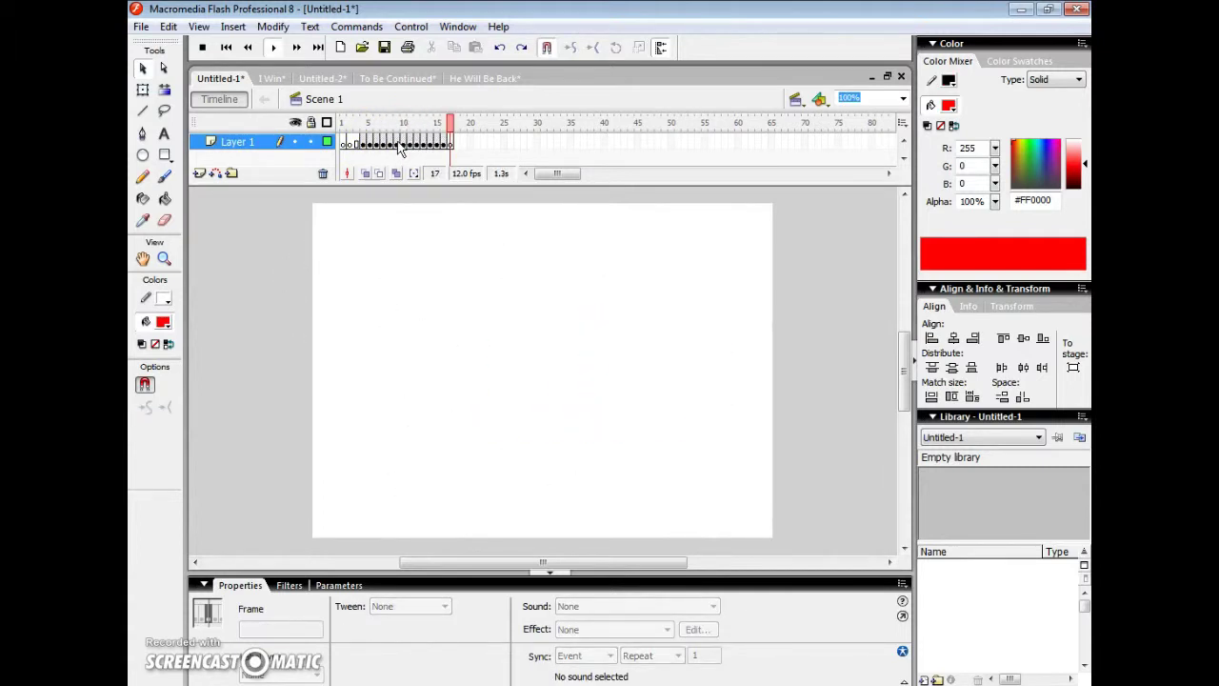
# Enlarge the timeline panel and begin inserting new layers.
pyautogui.click(312, 152)
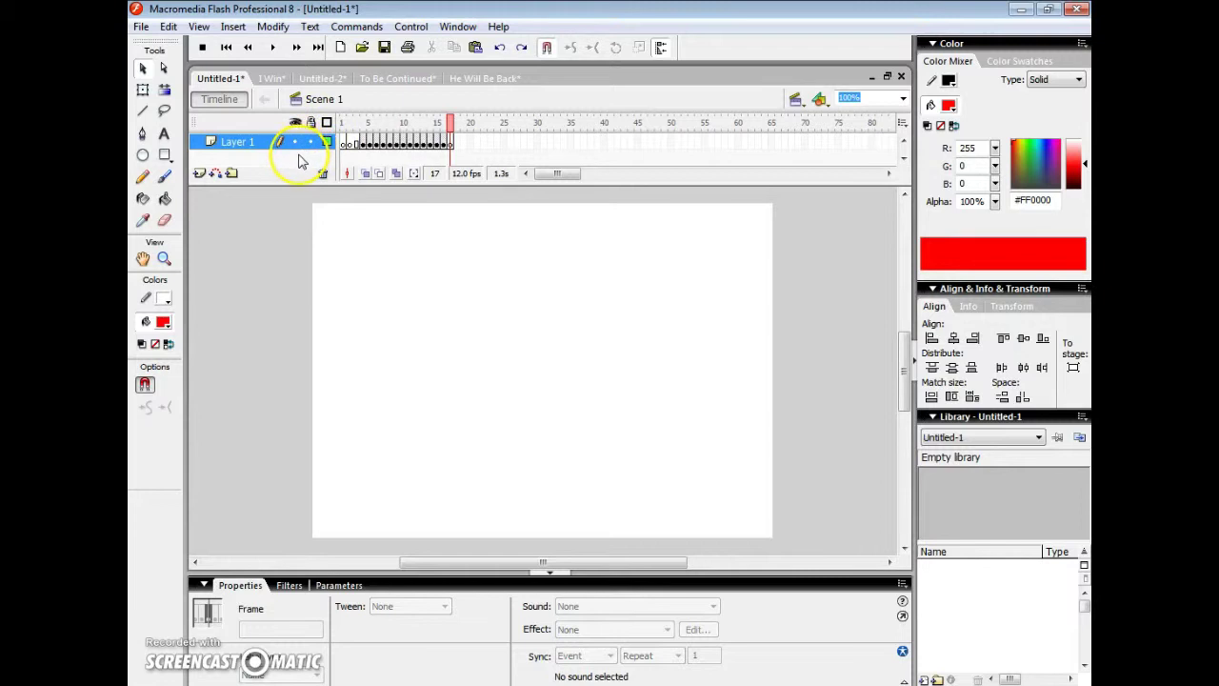
pyautogui.moveTo(576, 184); pyautogui.dragTo(580, 360)
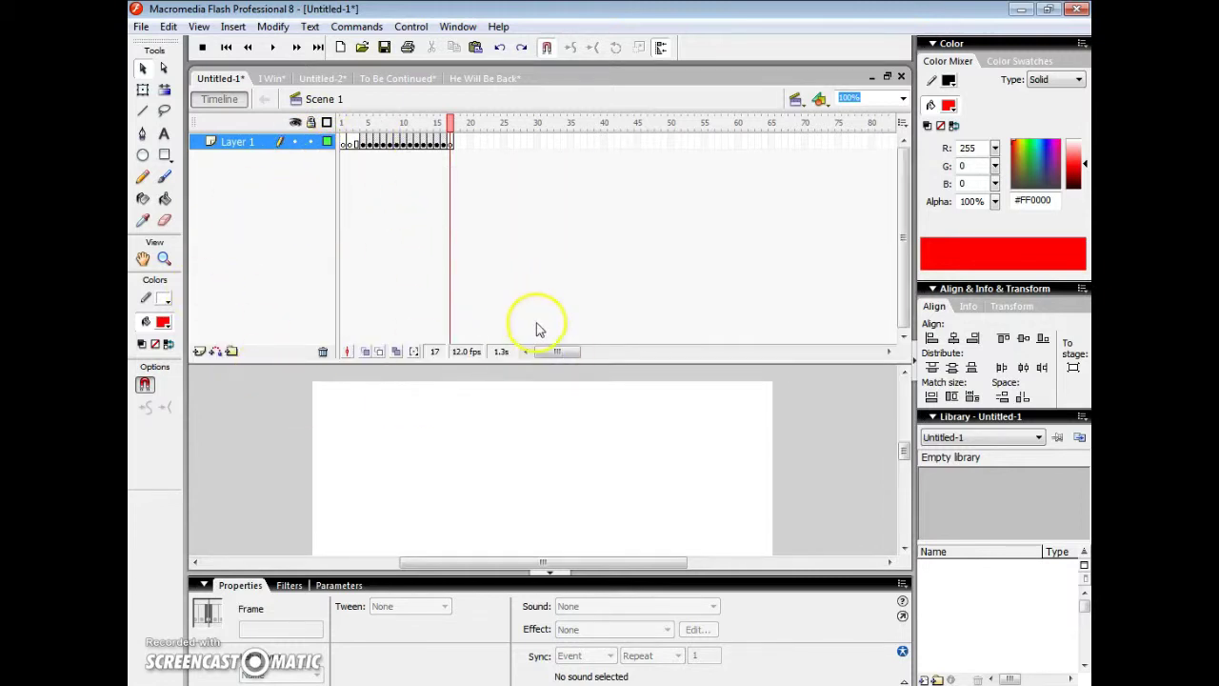
pyautogui.click(201, 350)
pyautogui.click(201, 351)
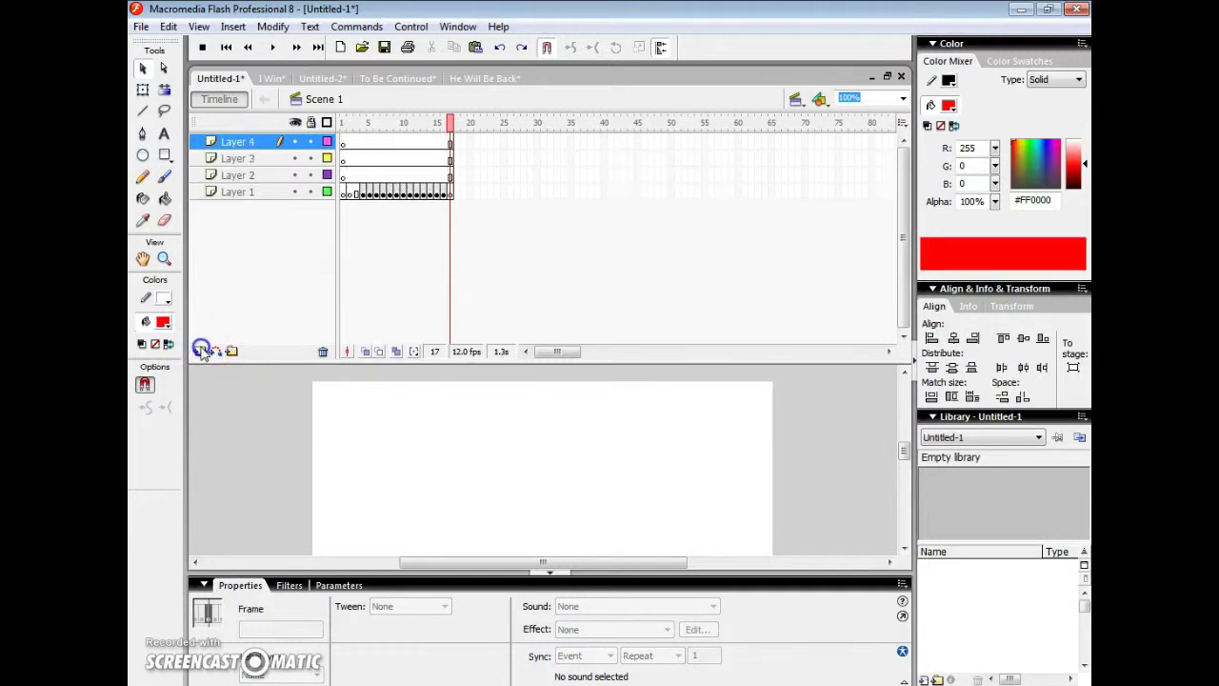
pyautogui.click(201, 350)
pyautogui.click(201, 351)
pyautogui.click(201, 351)
pyautogui.click(201, 350)
# Keep inserting layers up to Layer 33, then make Layer 24 active.
pyautogui.click(201, 350)
pyautogui.click(201, 351)
pyautogui.click(201, 351)
pyautogui.click(201, 350)
pyautogui.click(201, 351)
pyautogui.click(201, 351)
pyautogui.click(201, 350)
pyautogui.click(201, 351)
pyautogui.click(201, 351)
pyautogui.doubleClick(201, 351)
pyautogui.click(201, 351)
pyautogui.click(201, 351)
pyautogui.click(201, 350)
pyautogui.click(201, 351)
pyautogui.click(201, 351)
pyautogui.click(201, 350)
pyautogui.click(201, 350)
pyautogui.click(201, 350)
pyautogui.click(201, 350)
pyautogui.click(229, 292)
pyautogui.click(498, 441)
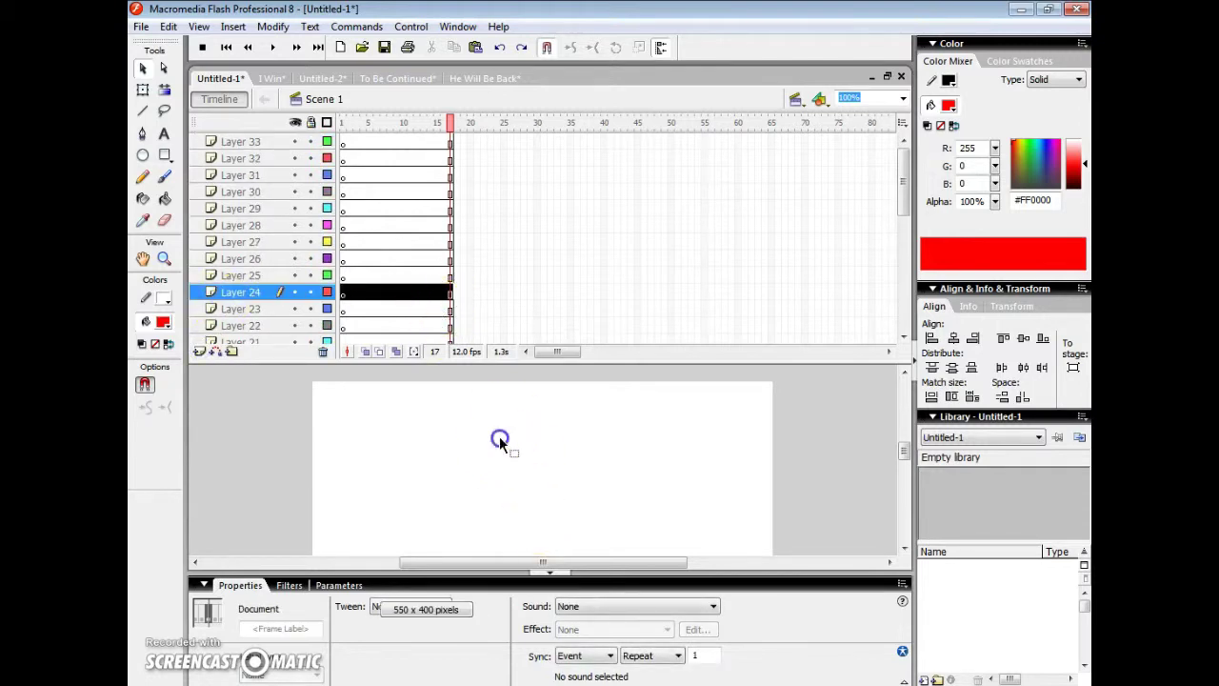
# Paint red brush strokes and a dot on Layers 24, 28 and 30.
pyautogui.click(164, 176)
pyautogui.moveTo(517, 391)
pyautogui.mouseDown()
pyautogui.moveTo(488, 502)
pyautogui.moveTo(540, 489)
pyautogui.mouseUp()
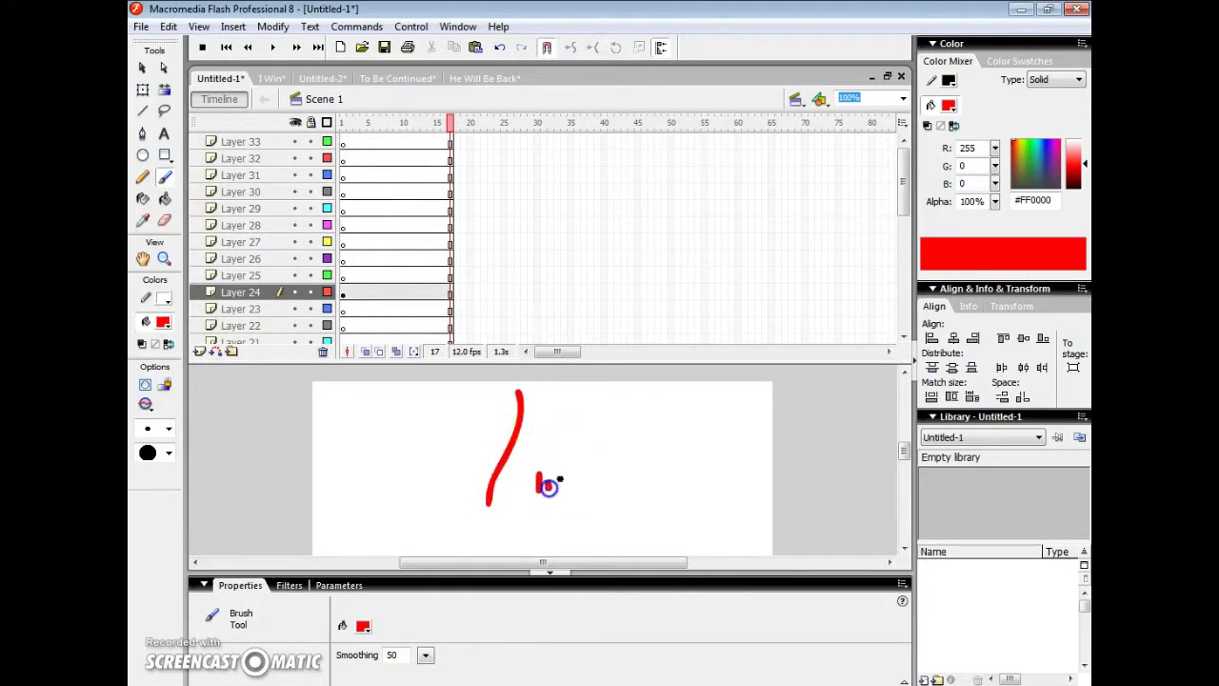
pyautogui.click(664, 493)
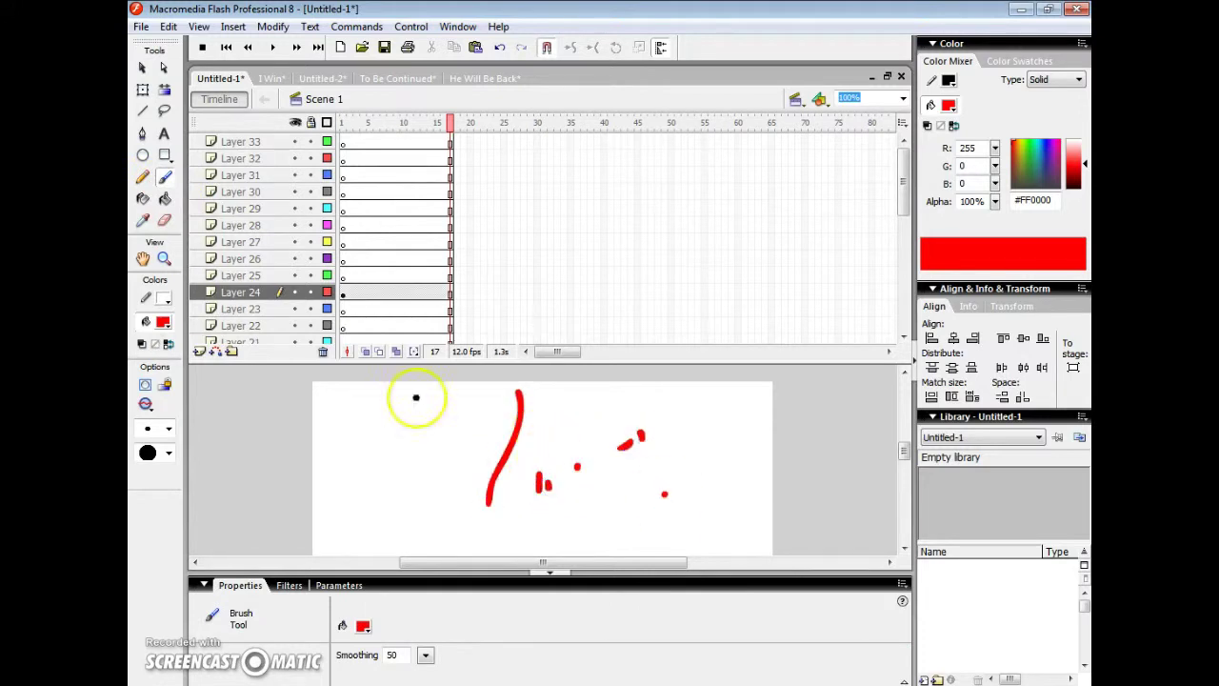
pyautogui.click(243, 225)
pyautogui.moveTo(664, 436); pyautogui.dragTo(621, 474)
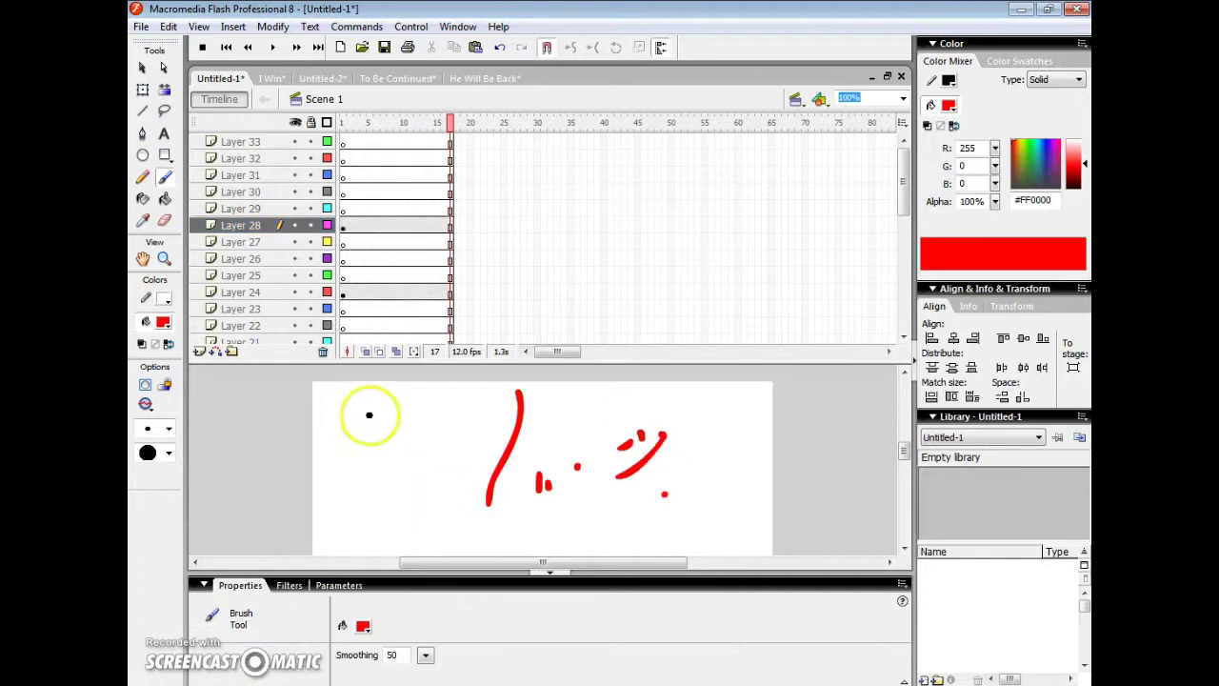
pyautogui.click(241, 191)
pyautogui.moveTo(394, 438); pyautogui.dragTo(576, 495)
# Add red strokes on Layers 27 and 28, then reselect those layers to compare.
pyautogui.click(241, 242)
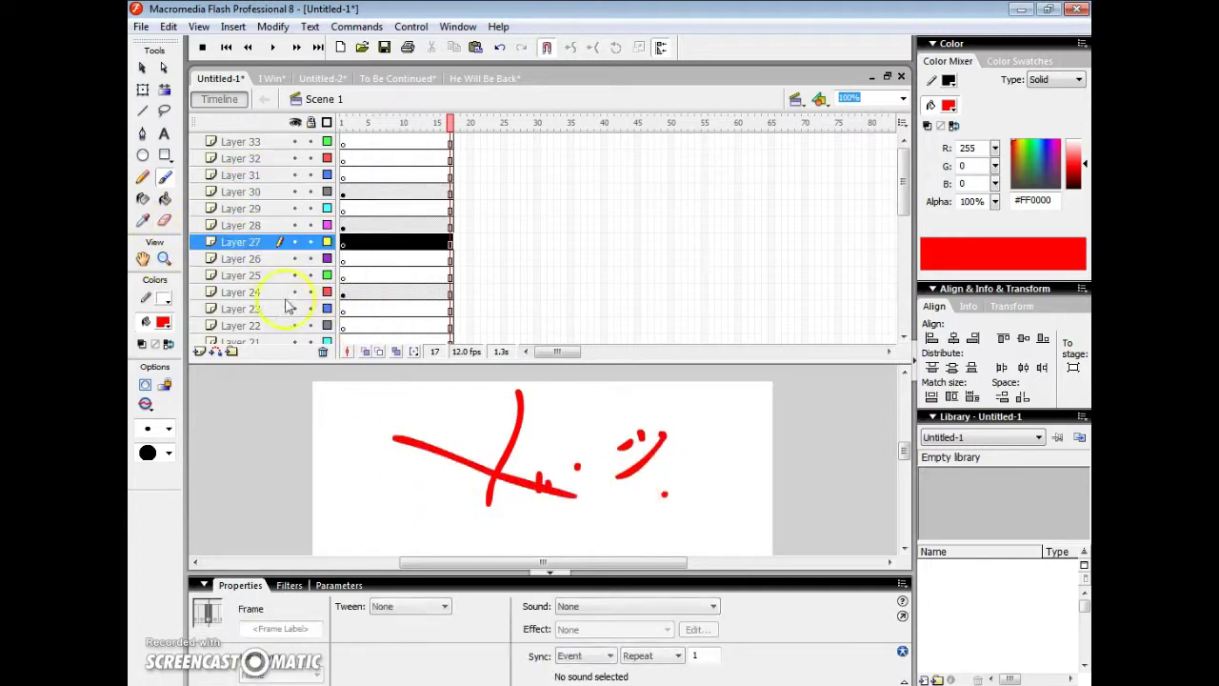
pyautogui.moveTo(346, 469); pyautogui.dragTo(468, 483)
pyautogui.click(241, 225)
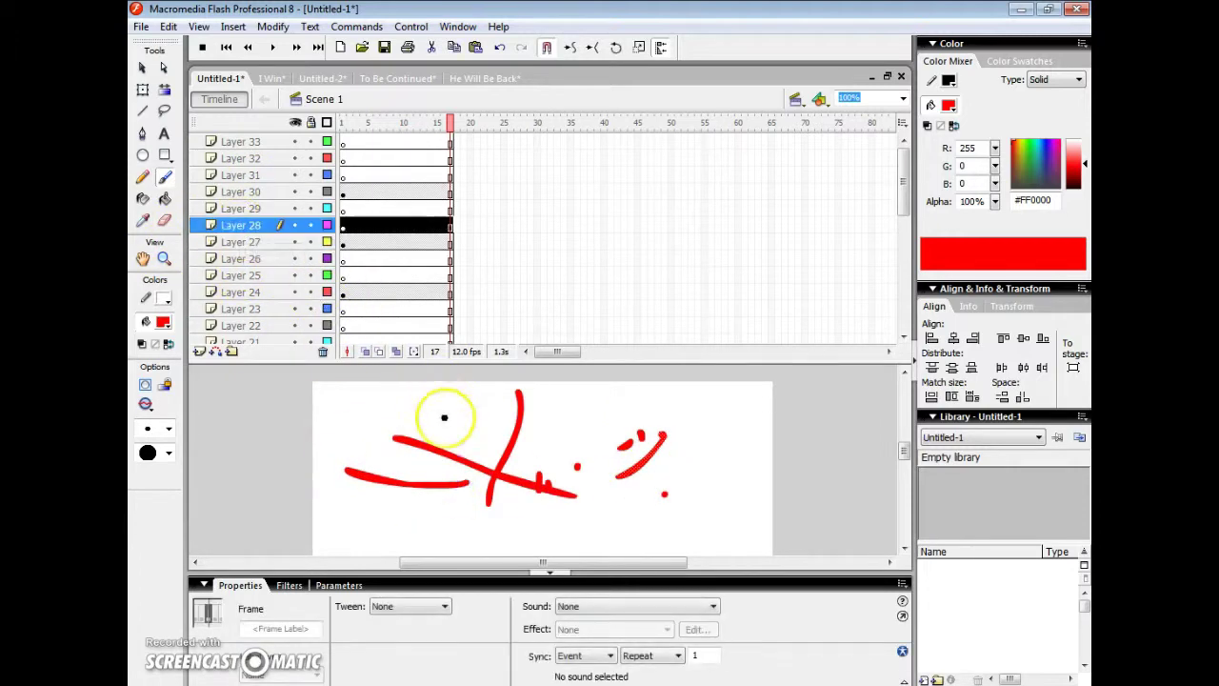
pyautogui.moveTo(443, 416); pyautogui.dragTo(481, 493)
pyautogui.click(243, 230)
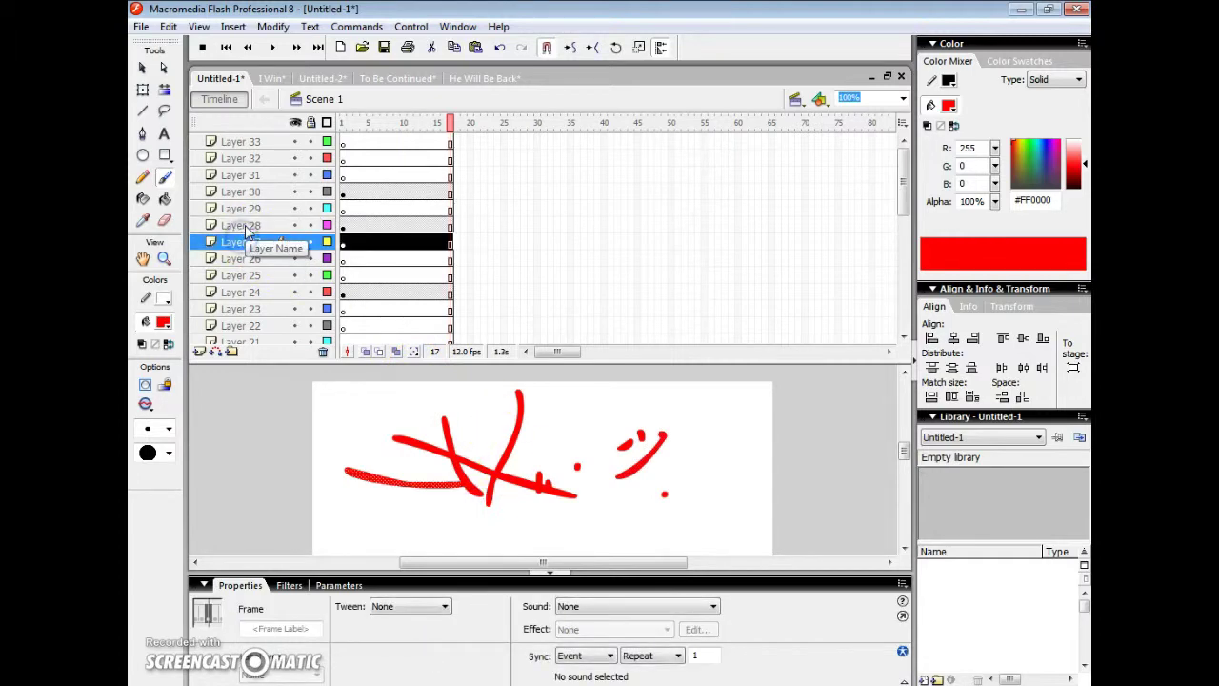
pyautogui.click(255, 244)
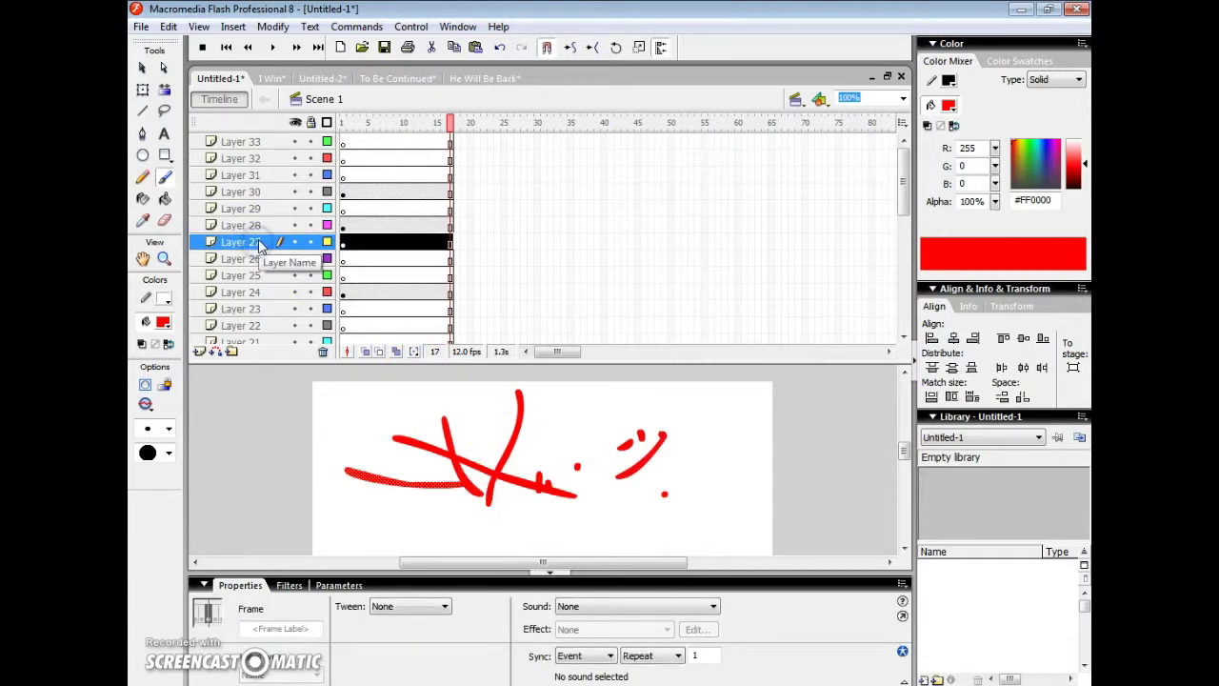
pyautogui.click(259, 227)
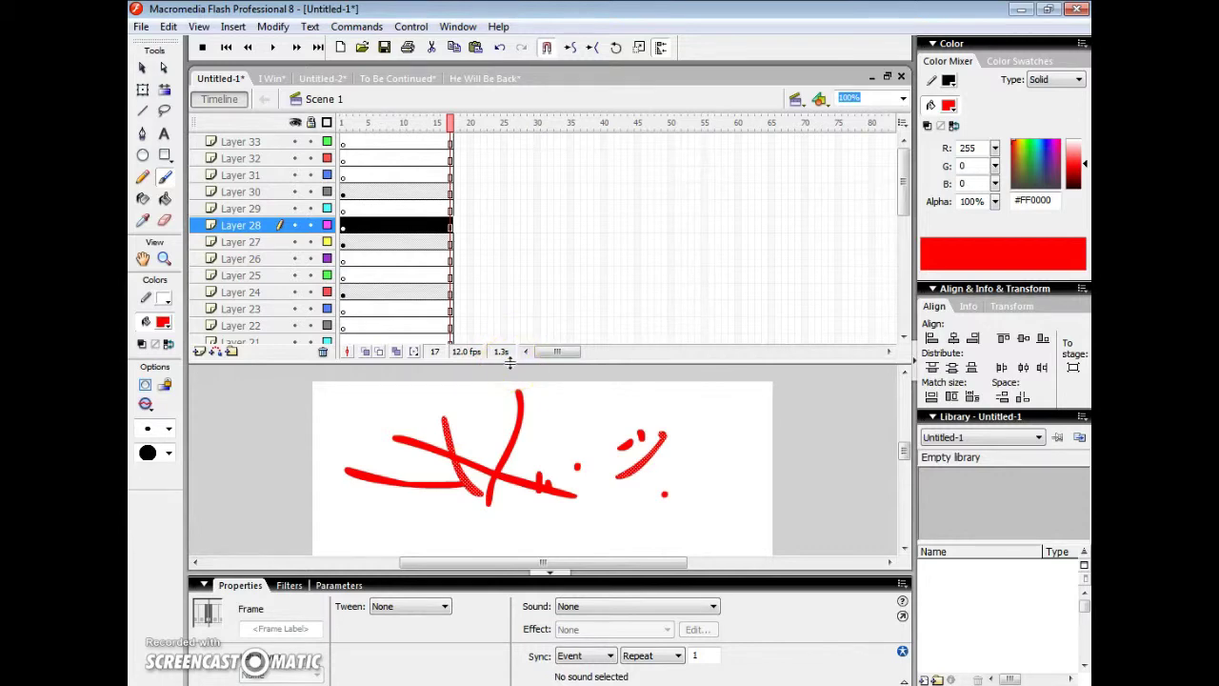
# Shrink the timeline to reveal the whole stage and check the Color Mixer fill type.
pyautogui.moveTo(509, 360); pyautogui.dragTo(524, 179)
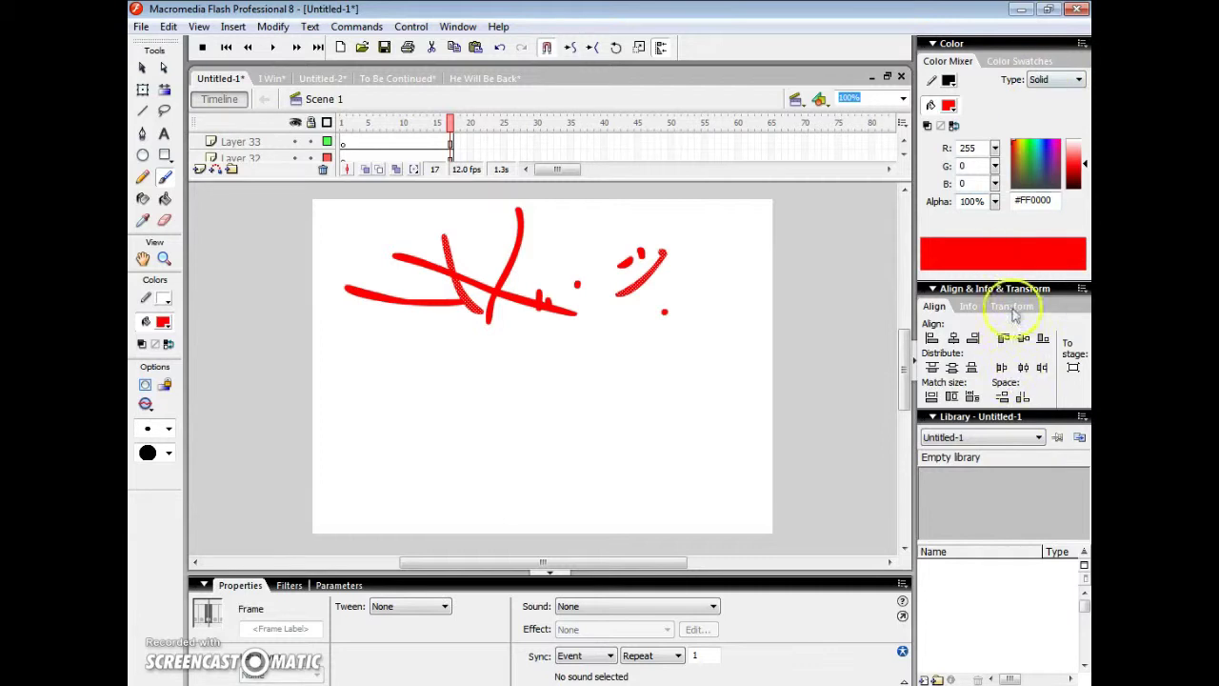
pyautogui.click(1053, 80)
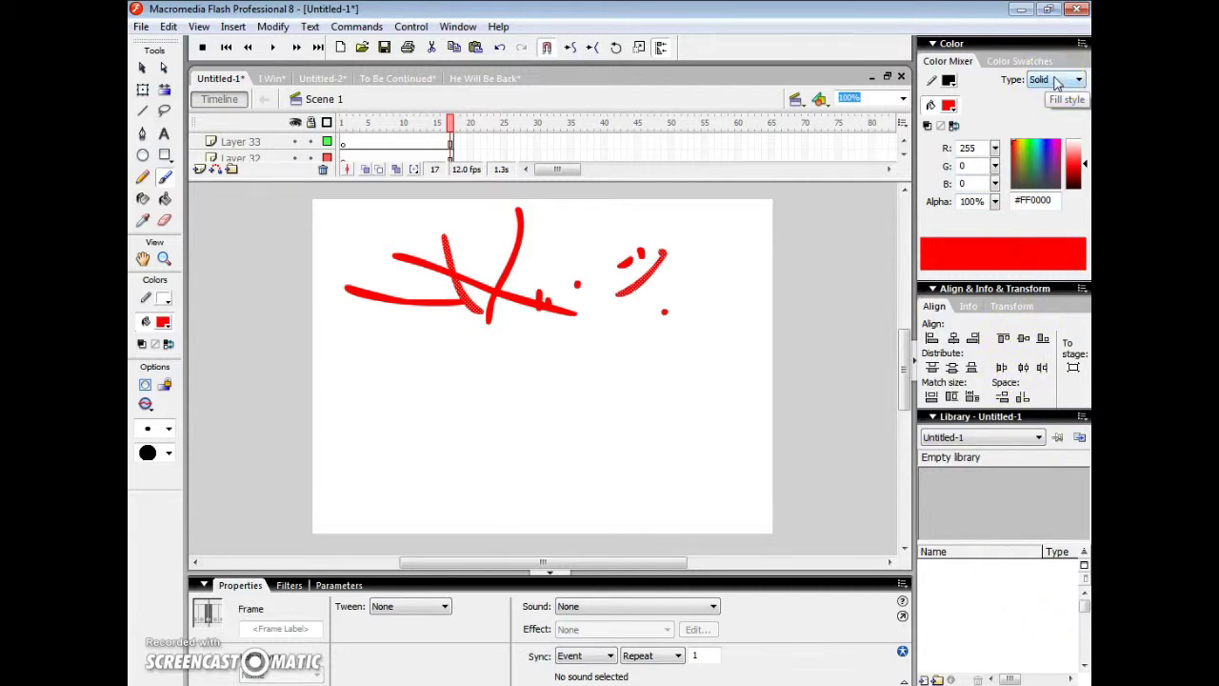